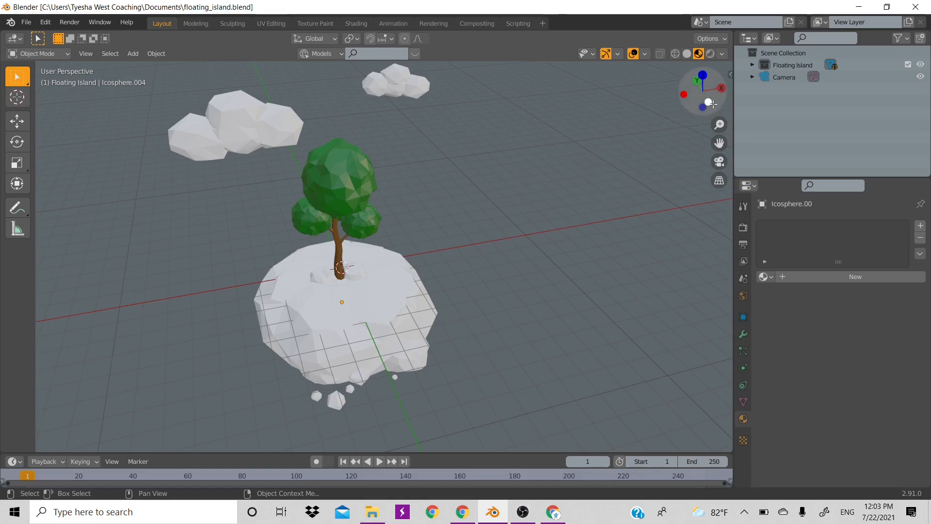
Select the floating island together with its top rocks and underside chunks, and join them into one object.
left_click_drag(702, 97, 684, 92)
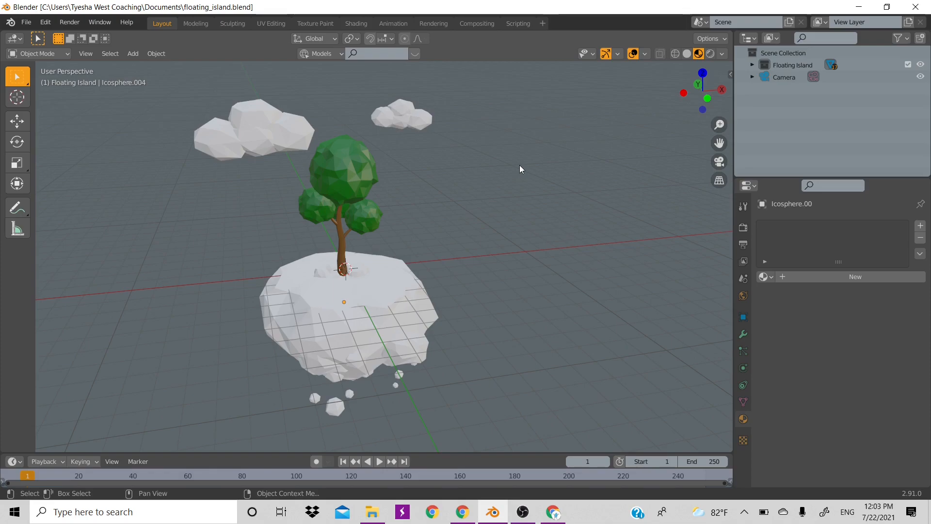
left_click_drag(701, 91, 433, 217)
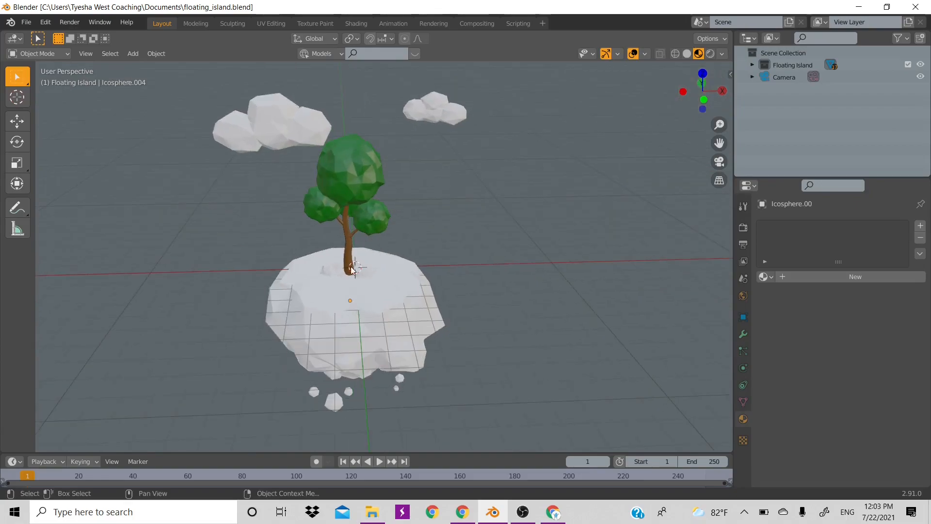
left_click(296, 280)
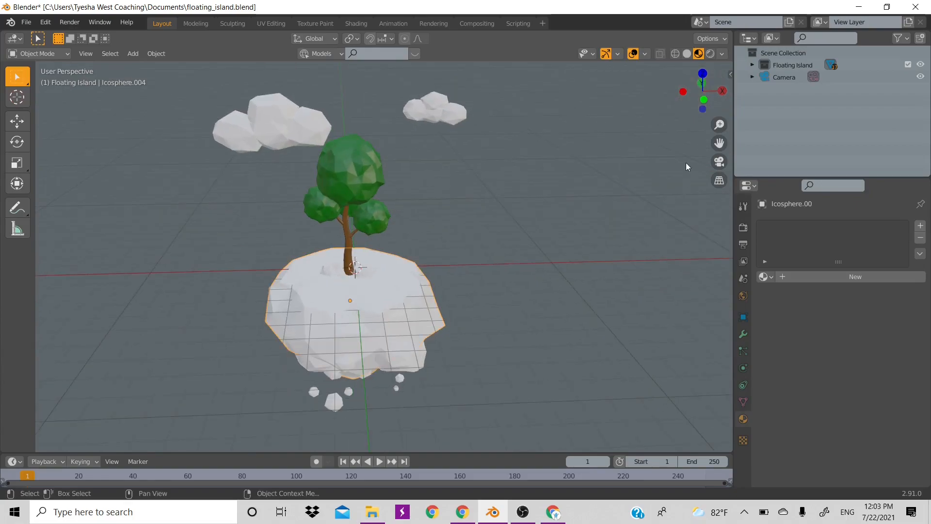
left_click_drag(697, 98, 524, 182)
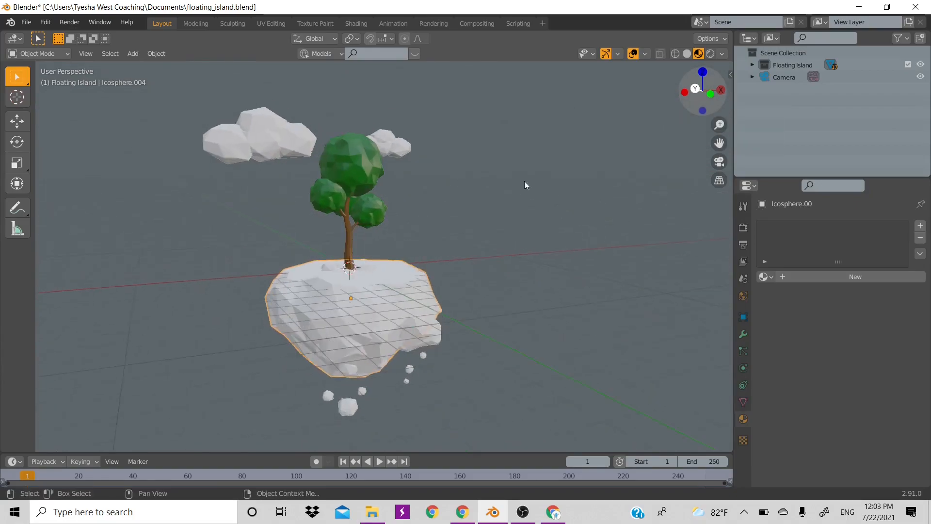
left_click(330, 267, "shift")
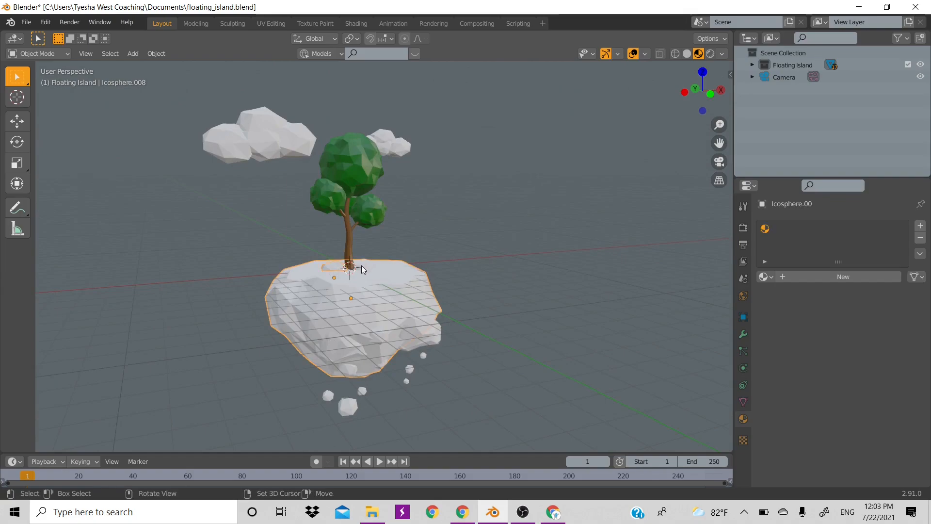
left_click_drag(290, 325, 496, 407)
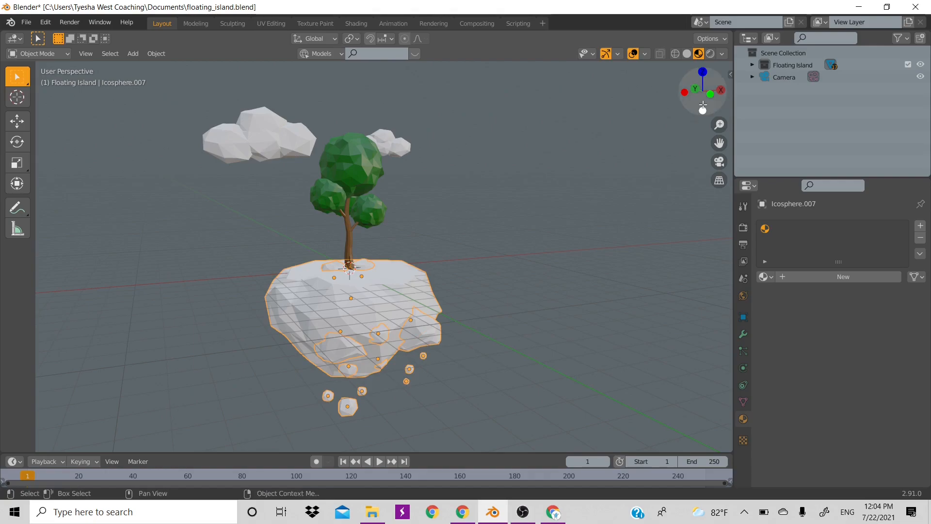
left_click_drag(702, 87, 560, 222)
key("ctrl+z")
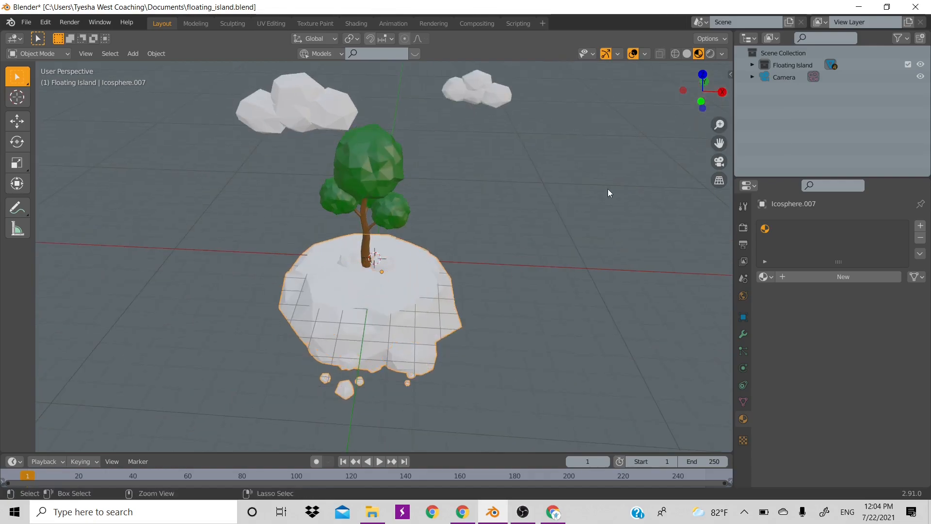
Unwrap all faces of the joined island mesh in the UV Editing workspace and return to Object Mode.
left_click_drag(708, 84, 699, 93)
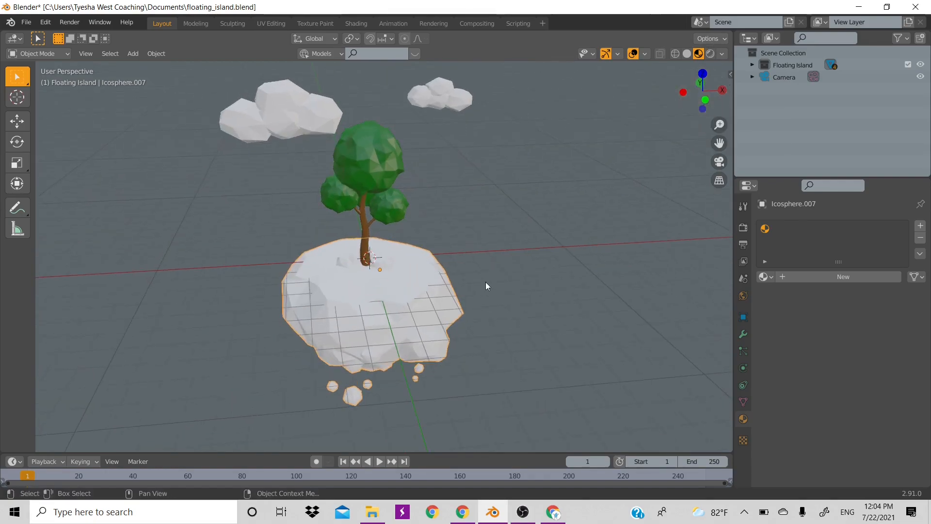
key("Tab")
key("Tab")
key("Tab")
key("Tab")
left_click(272, 23)
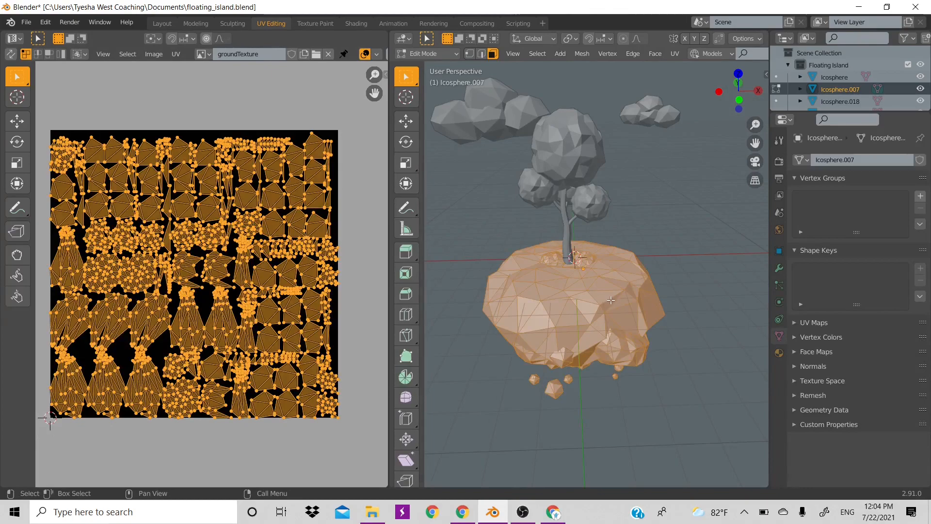
key("Tab")
key("Tab")
key("Tab")
key("Tab")
left_click(675, 54)
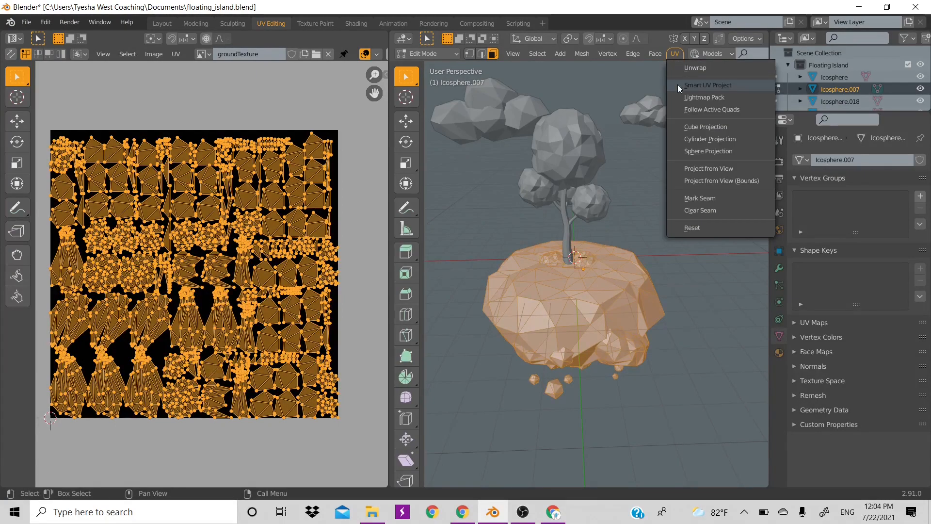
left_click(678, 68)
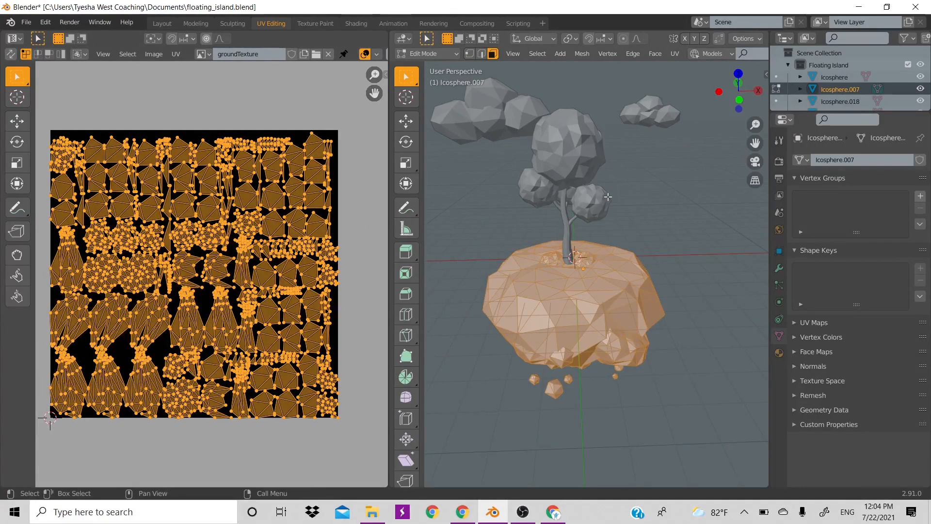
key("Tab")
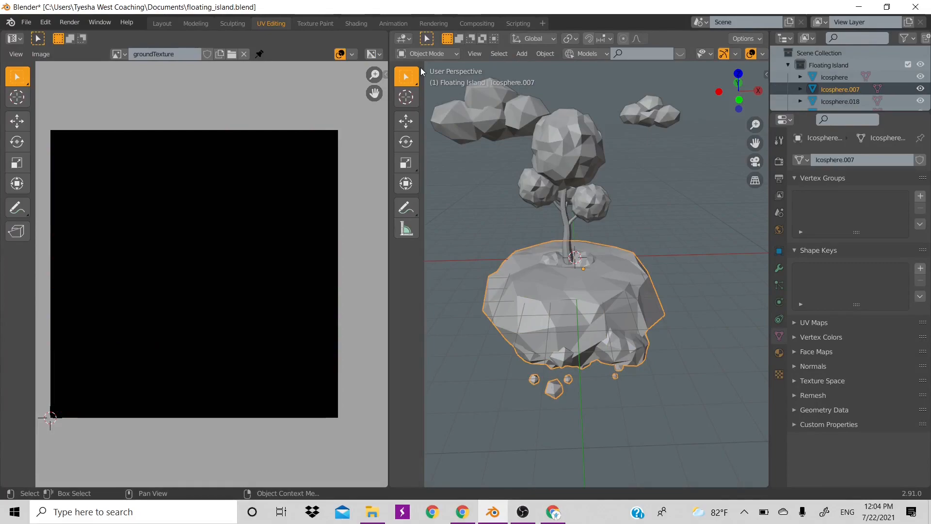
In the Texture Paint workspace, remove the island's empty material slot and set its single-image paint texture to groundTexture.
left_click(308, 22)
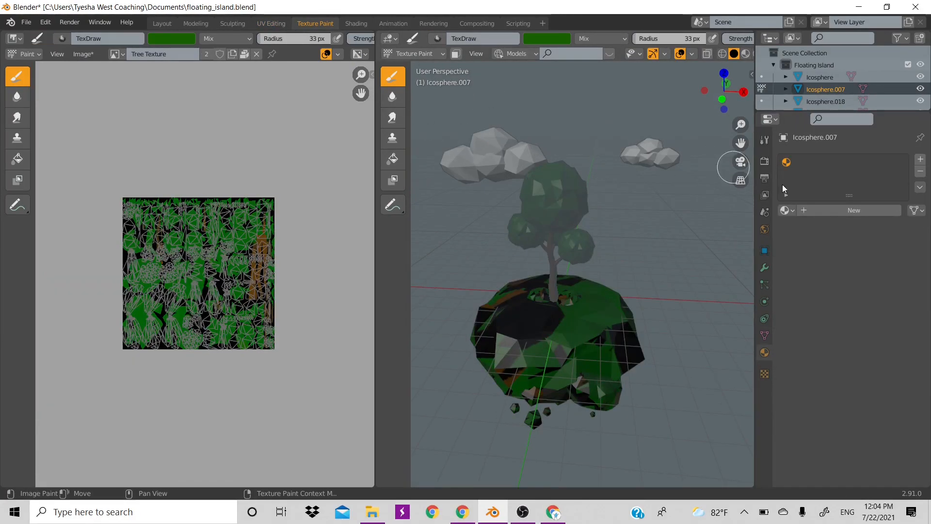
left_click(921, 172)
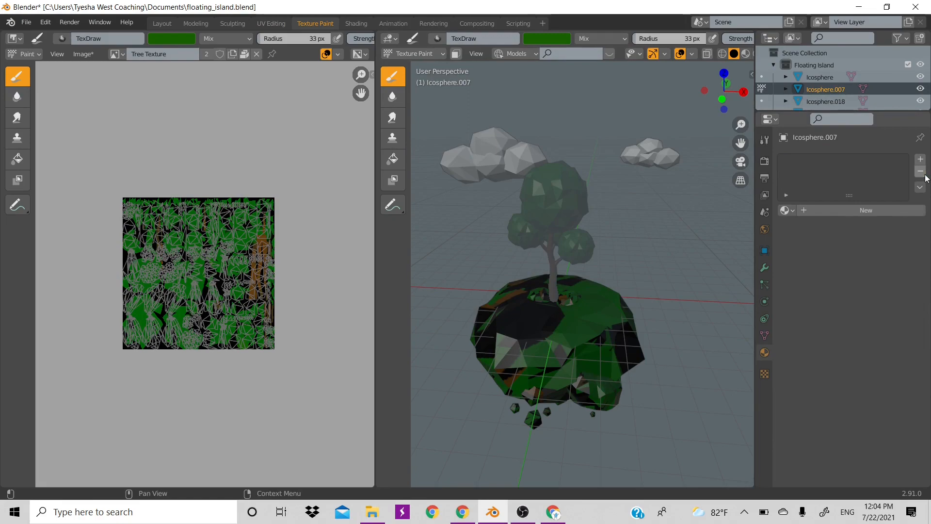
left_click(765, 139)
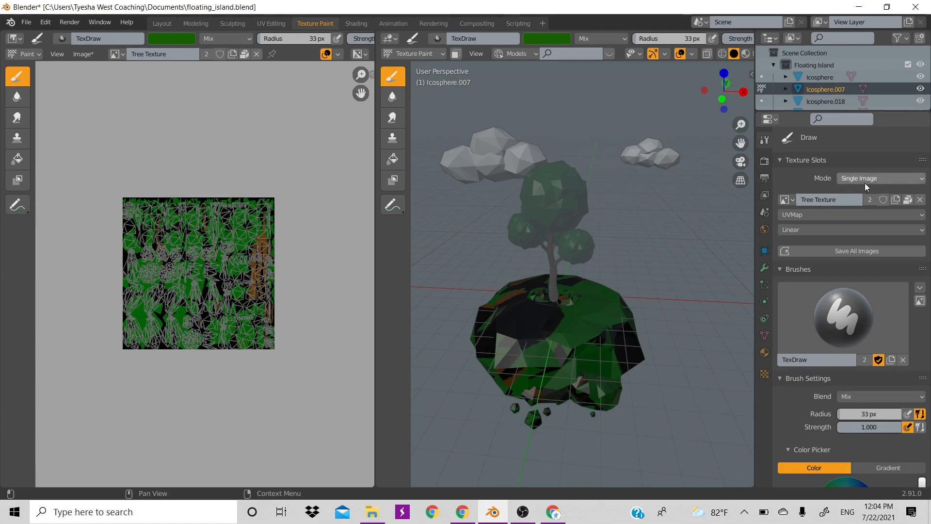
left_click(785, 199)
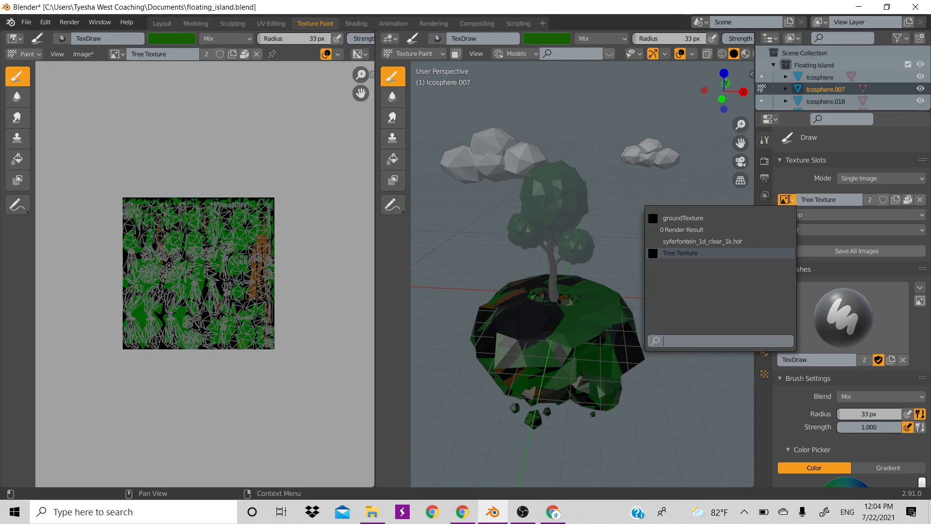
left_click(697, 219)
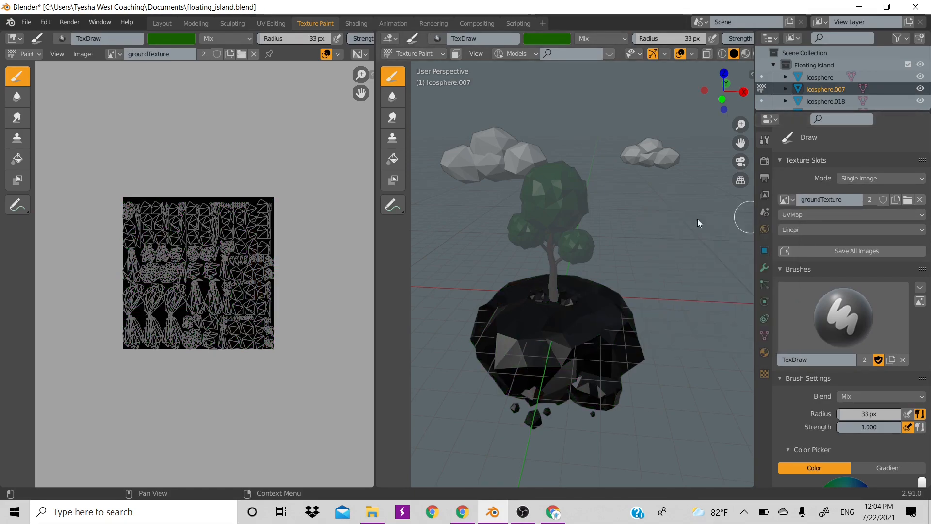
scroll(158, 269, "up", 4)
scroll(160, 268, "down", 4)
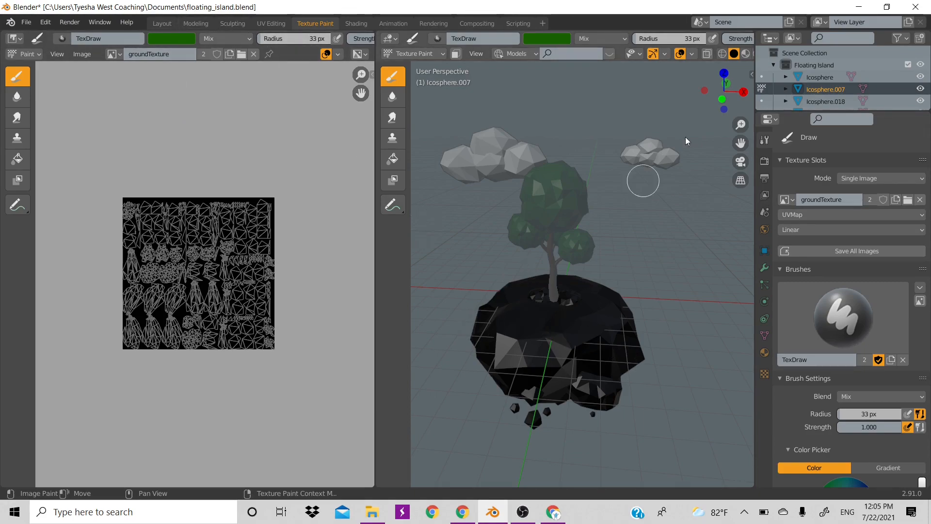
mouse_move(722, 93)
left_mouse_down()
mouse_move(732, 90)
mouse_move(525, 335)
mouse_move(504, 333)
mouse_move(590, 346)
left_mouse_up()
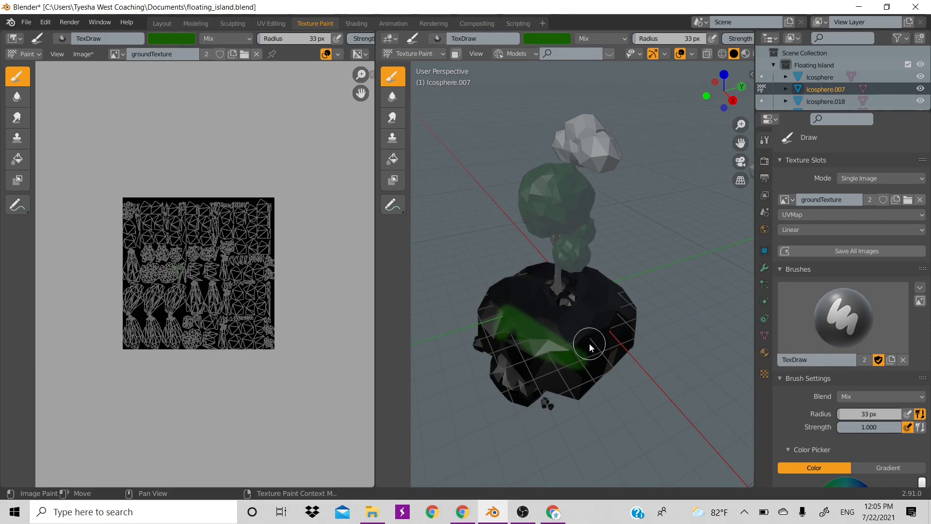
key("ctrl+z")
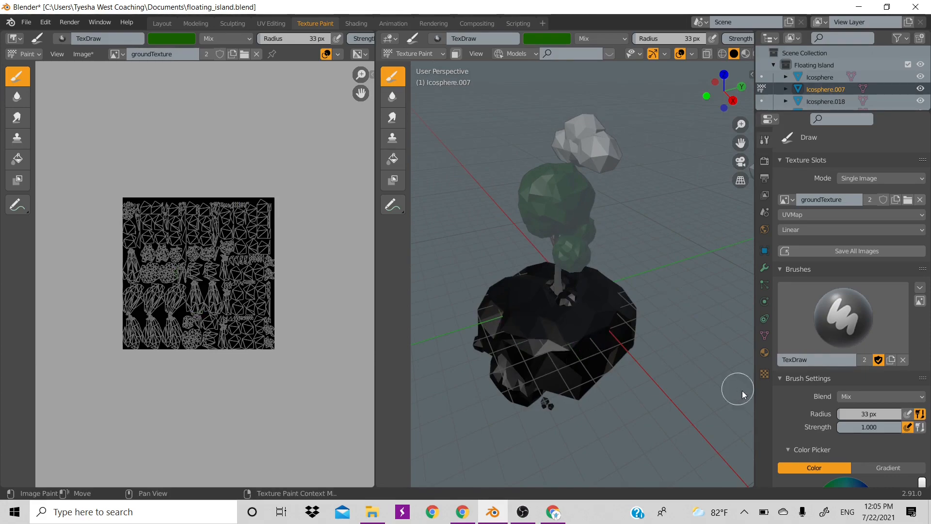
left_click(765, 352)
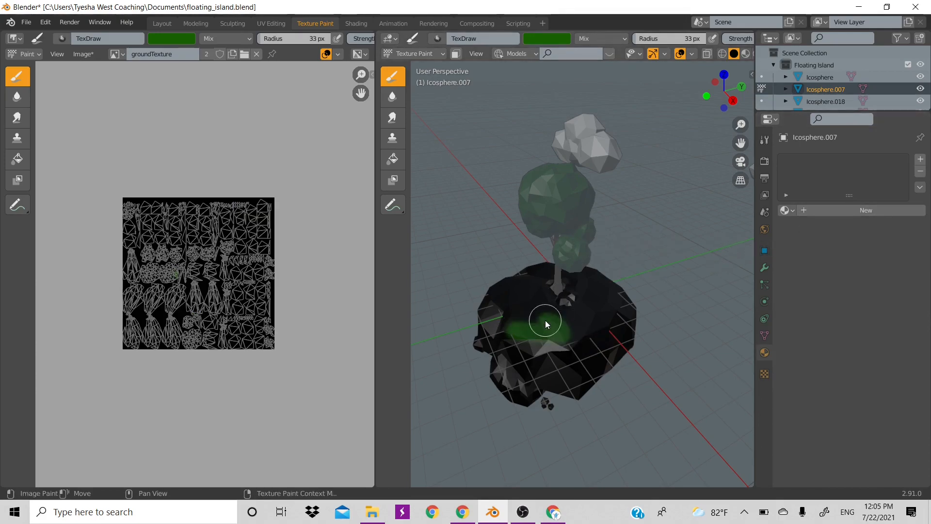
key("ctrl+z")
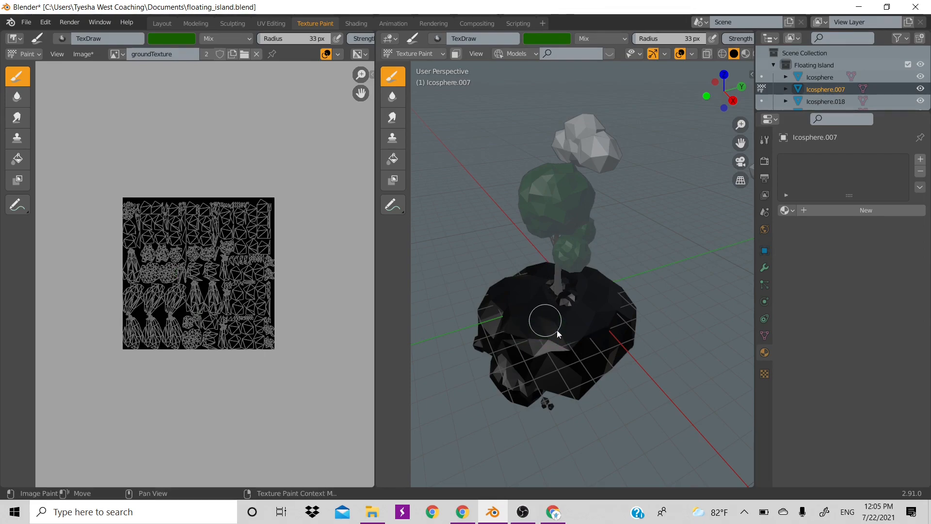
left_click_drag(733, 91, 902, 93)
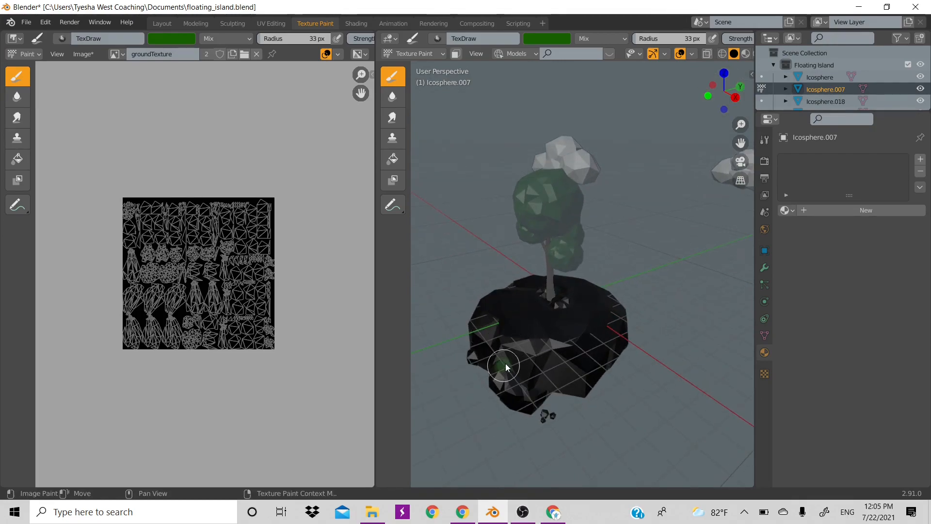
key("ctrl+z")
Set the TexDraw brush colour to dark brown.
left_click(765, 140)
scroll(854, 368, "down", 8)
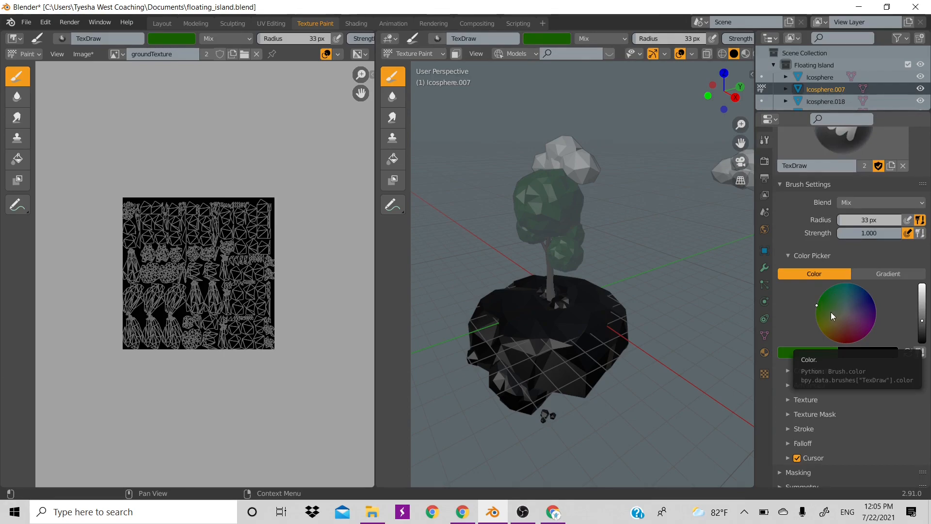
left_click_drag(831, 313, 822, 331)
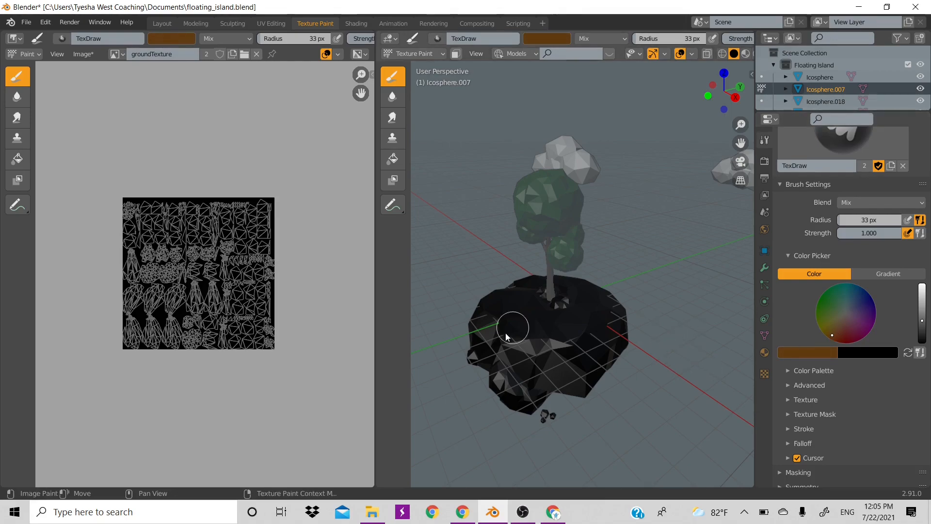
mouse_move(481, 317)
left_mouse_down()
mouse_move(557, 327)
mouse_move(511, 356)
left_mouse_up()
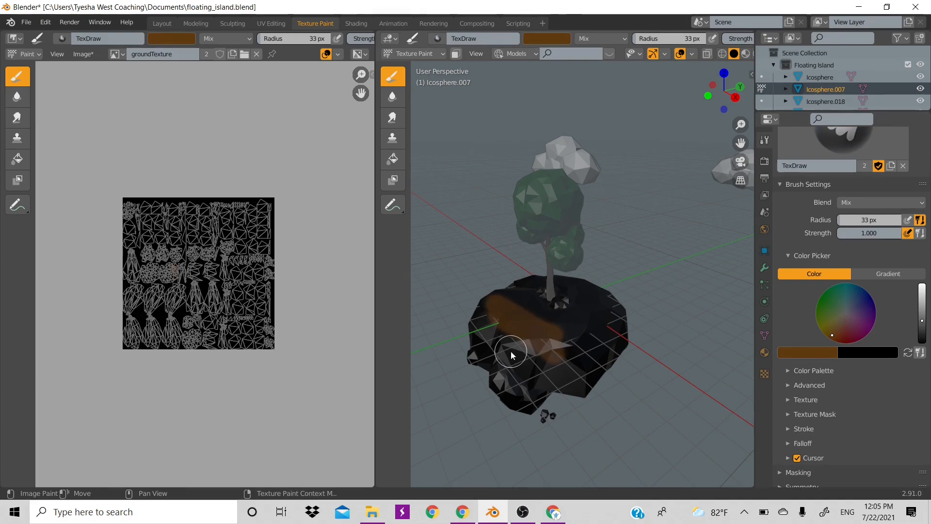
key("ctrl+z")
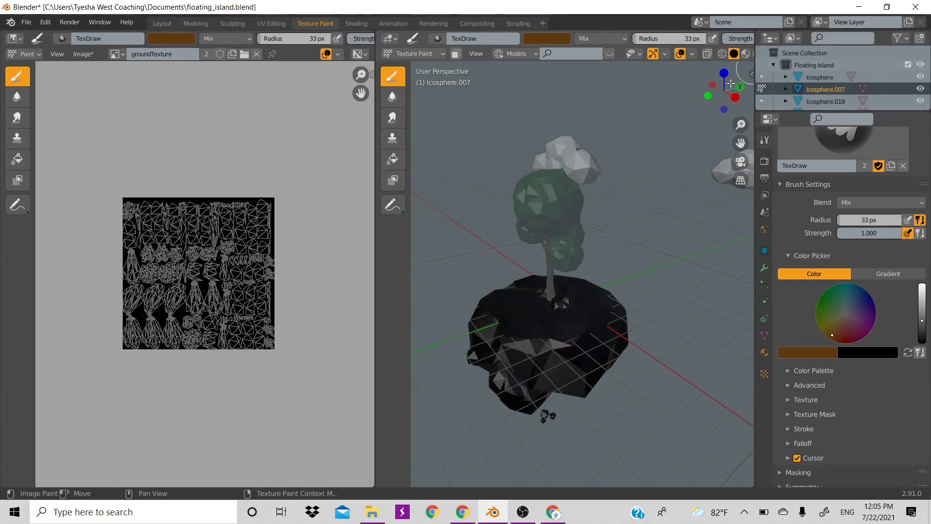
Paint the island's underside, lower sides and the small floating rocks brown from several angles.
left_click_drag(724, 90, 677, 96)
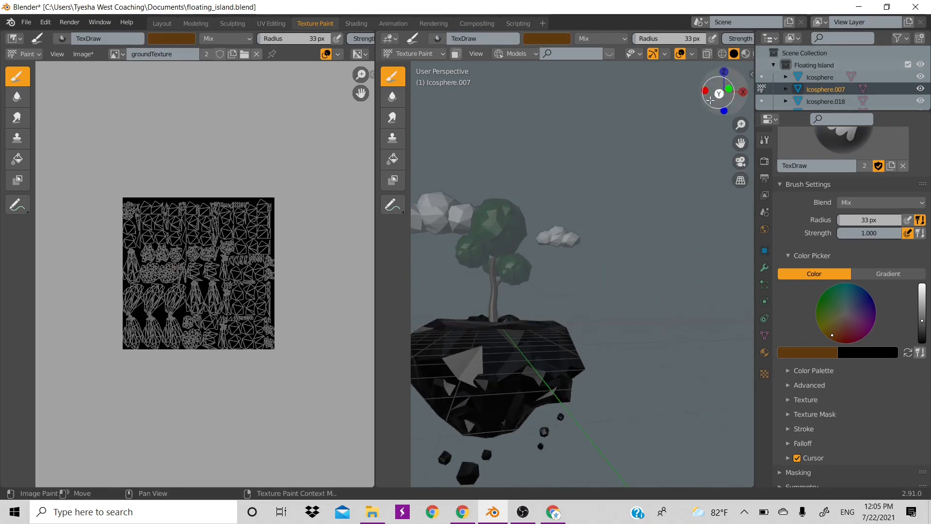
mouse_move(501, 418)
left_mouse_down()
mouse_move(468, 416)
mouse_move(505, 416)
mouse_move(476, 410)
mouse_move(542, 431)
mouse_move(557, 410)
mouse_move(531, 405)
mouse_move(541, 398)
mouse_move(462, 395)
mouse_move(582, 395)
mouse_move(610, 381)
left_mouse_up()
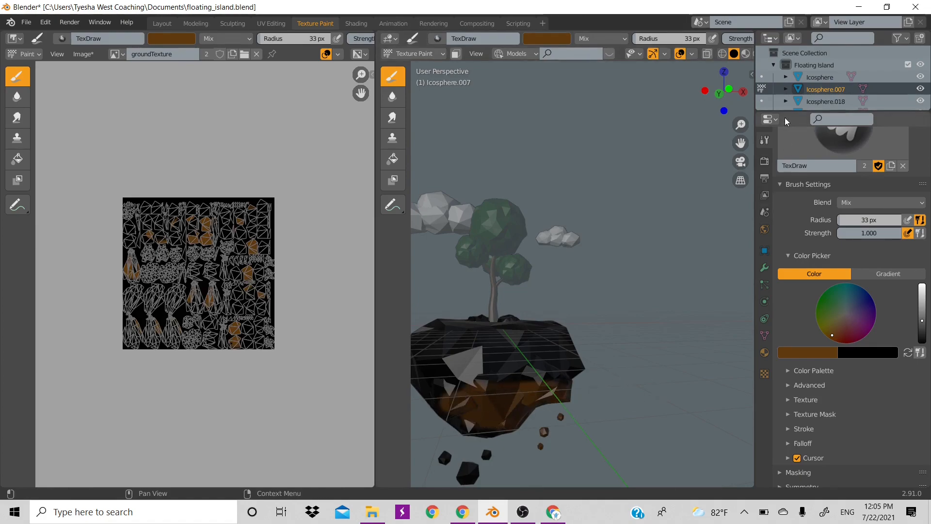
left_click_drag(713, 86, 664, 133)
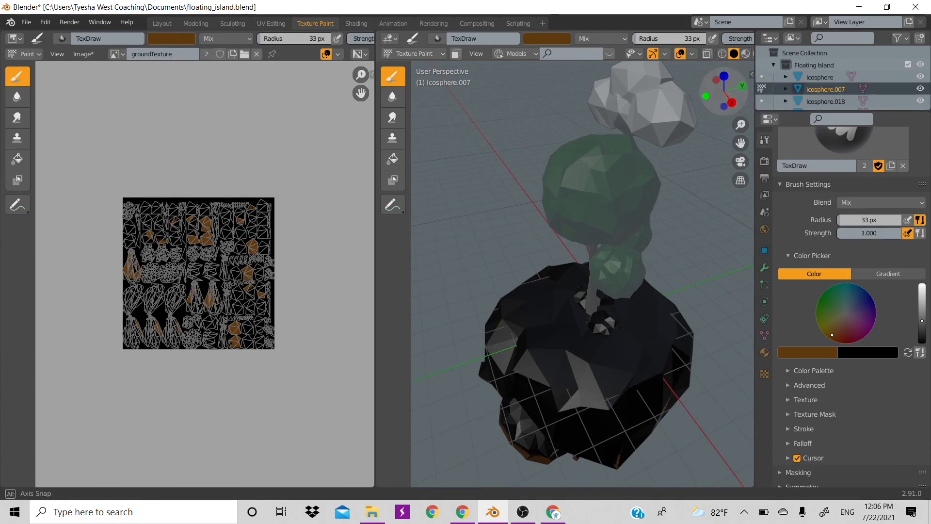
mouse_move(716, 82)
left_mouse_down()
mouse_move(730, 37)
mouse_move(726, 4)
left_mouse_up()
mouse_move(491, 373)
left_mouse_down()
mouse_move(594, 405)
mouse_move(601, 390)
mouse_move(589, 368)
mouse_move(609, 370)
mouse_move(536, 366)
mouse_move(524, 382)
mouse_move(489, 379)
mouse_move(478, 444)
mouse_move(528, 436)
left_mouse_up()
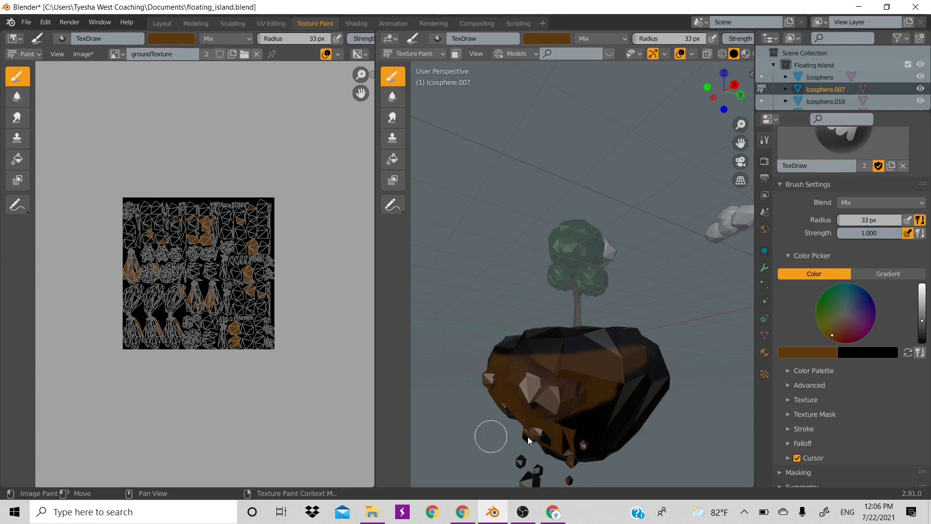
mouse_move(546, 398)
left_mouse_down()
mouse_move(486, 402)
mouse_move(531, 392)
mouse_move(543, 459)
left_mouse_up()
mouse_move(541, 413)
left_mouse_down()
mouse_move(534, 426)
mouse_move(584, 449)
mouse_move(551, 422)
mouse_move(573, 439)
mouse_move(582, 400)
mouse_move(596, 429)
mouse_move(569, 433)
left_mouse_up()
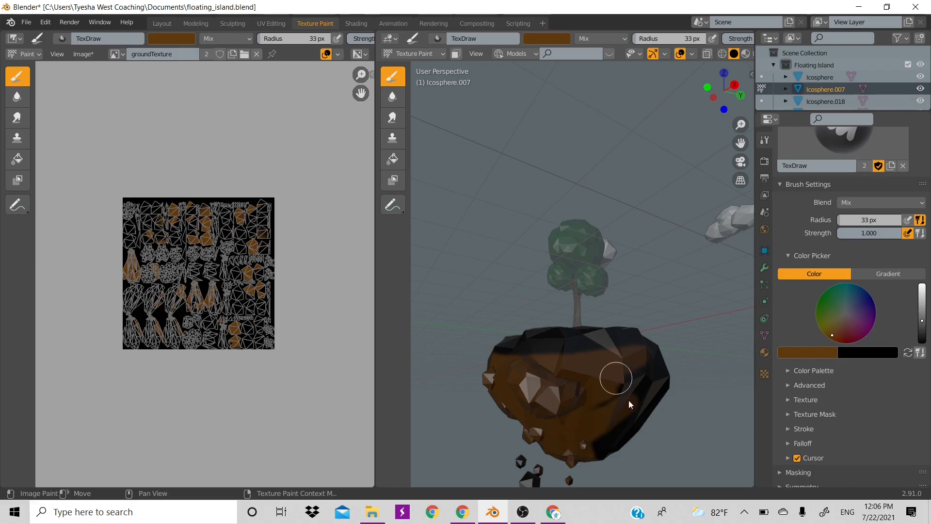
mouse_move(644, 367)
left_mouse_down()
mouse_move(626, 427)
mouse_move(544, 462)
mouse_move(537, 455)
mouse_move(519, 480)
mouse_move(543, 480)
left_mouse_up()
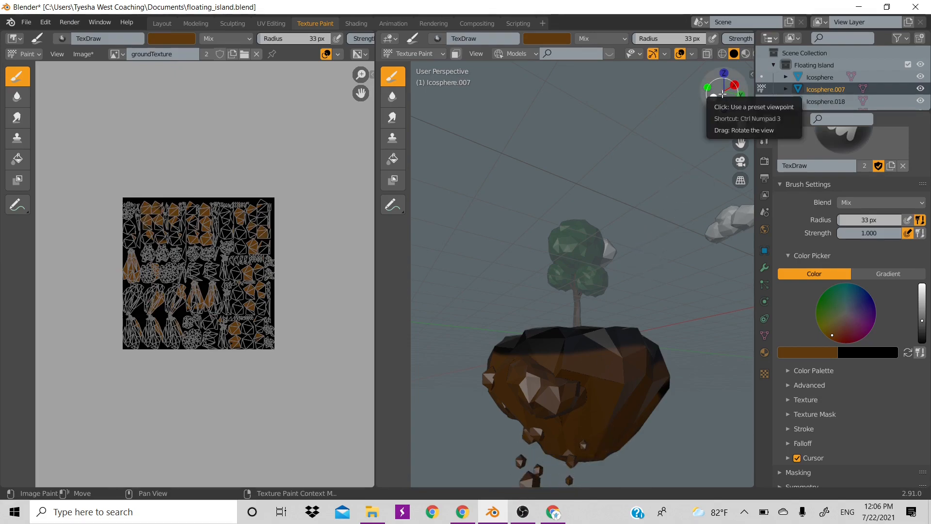
left_click_drag(721, 95, 730, 99)
mouse_move(521, 370)
left_mouse_down()
mouse_move(509, 307)
mouse_move(519, 377)
mouse_move(514, 362)
mouse_move(598, 385)
mouse_move(585, 451)
mouse_move(565, 472)
mouse_move(577, 433)
mouse_move(637, 373)
mouse_move(651, 447)
left_mouse_up()
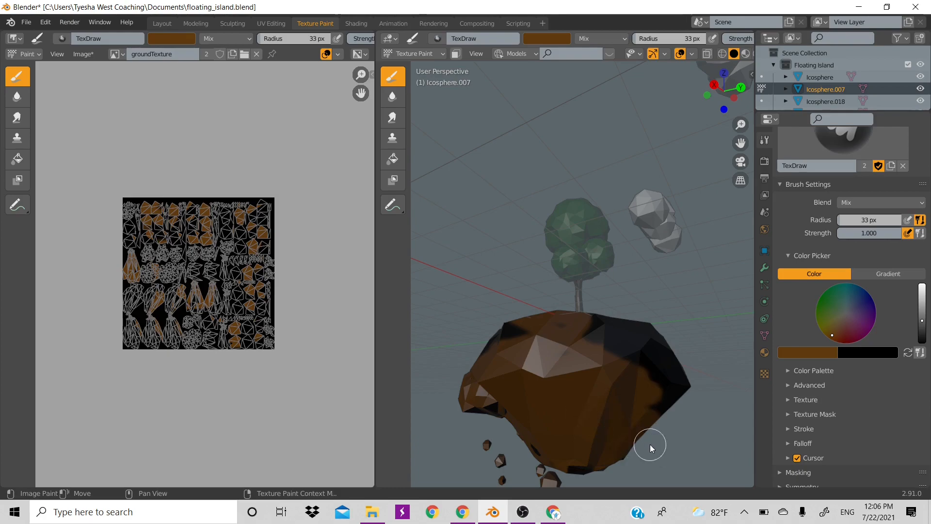
Enlarge the TexDraw brush radius to 112 px and paint more of the island's lower side brown.
key("f")
left_click(612, 371)
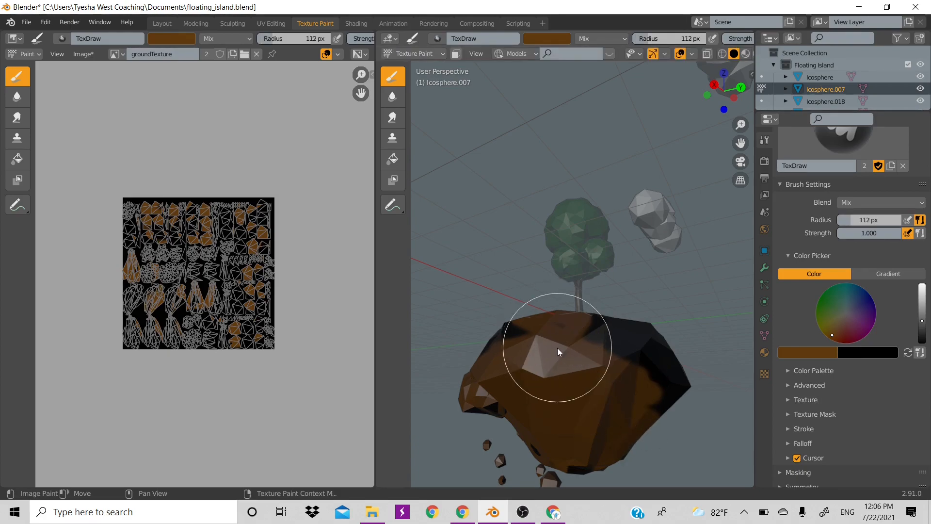
mouse_move(566, 428)
left_mouse_down()
mouse_move(601, 463)
mouse_move(516, 470)
mouse_move(553, 454)
left_mouse_up()
Compare the island in Material Preview, Rendered and Solid shading, leaving the viewport in Rendered shading.
left_click_drag(721, 100, 753, 68)
scroll(731, 64, "down", 6)
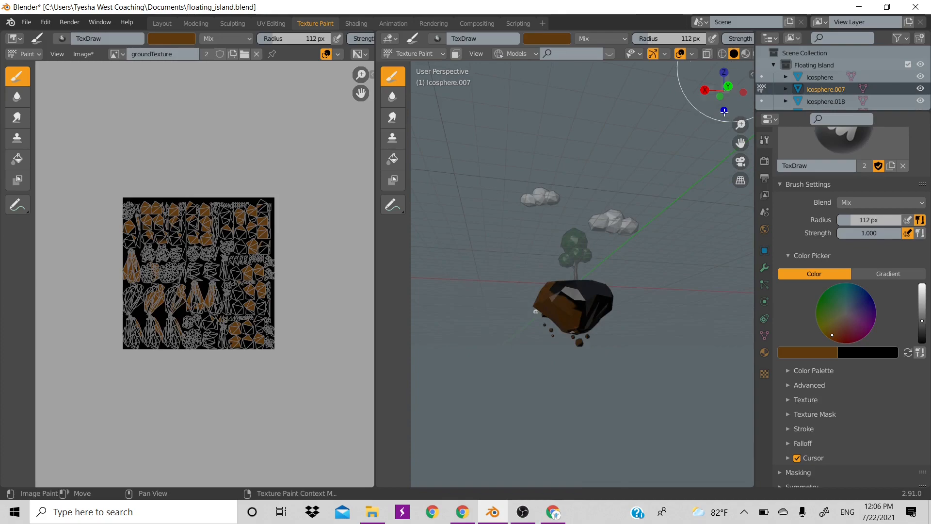
scroll(673, 156, "up", 1)
scroll(736, 52, "down", 2)
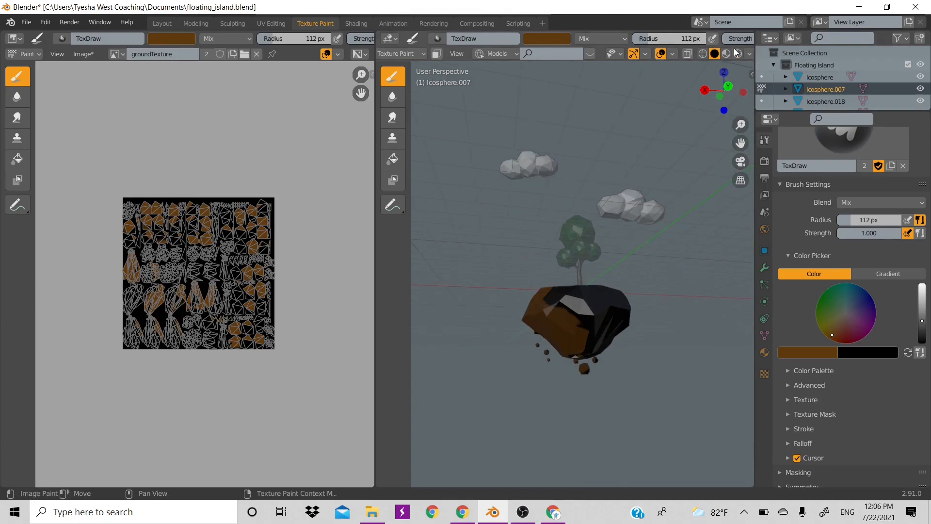
left_click(726, 55)
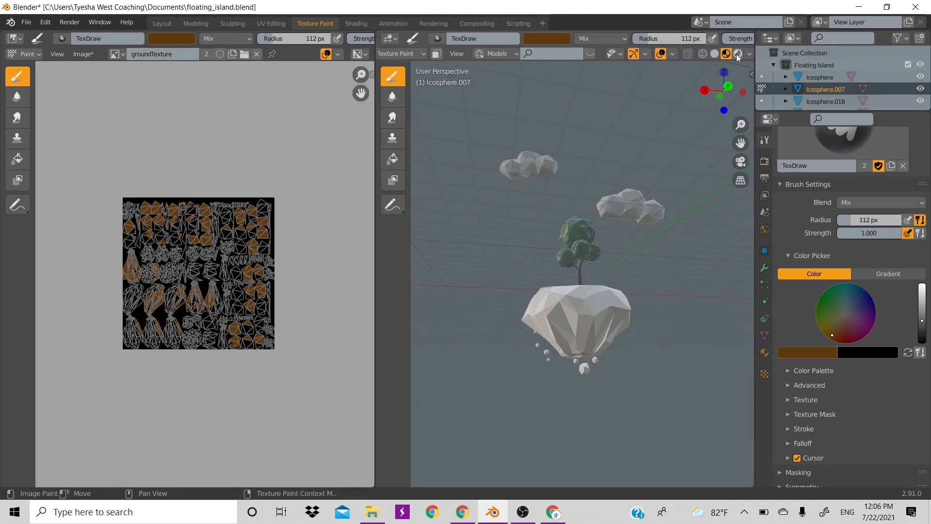
left_click(738, 55)
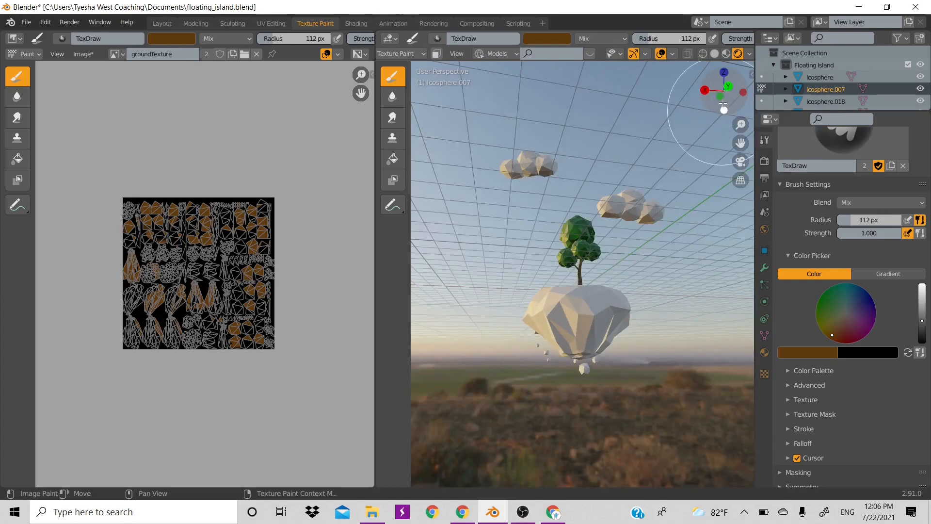
left_click_drag(723, 104, 509, 324)
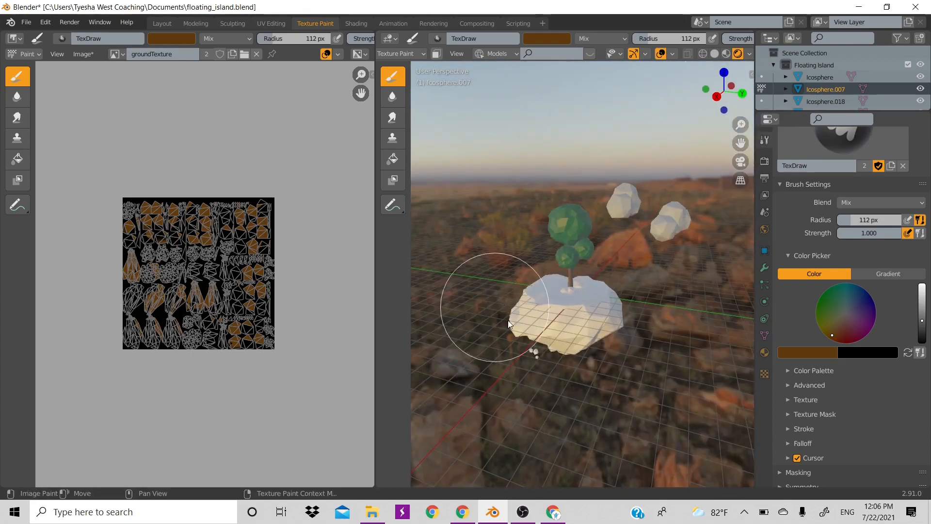
scroll(562, 305, "up", 5)
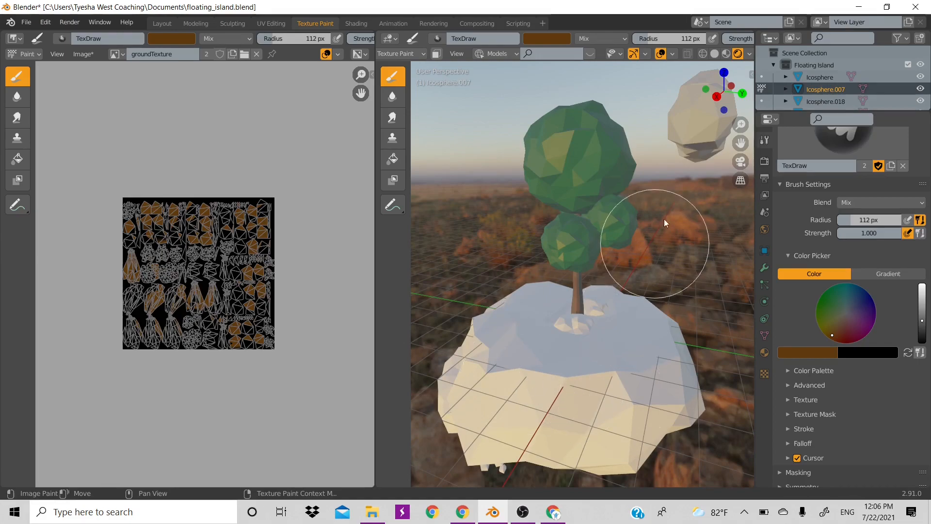
left_click(716, 53)
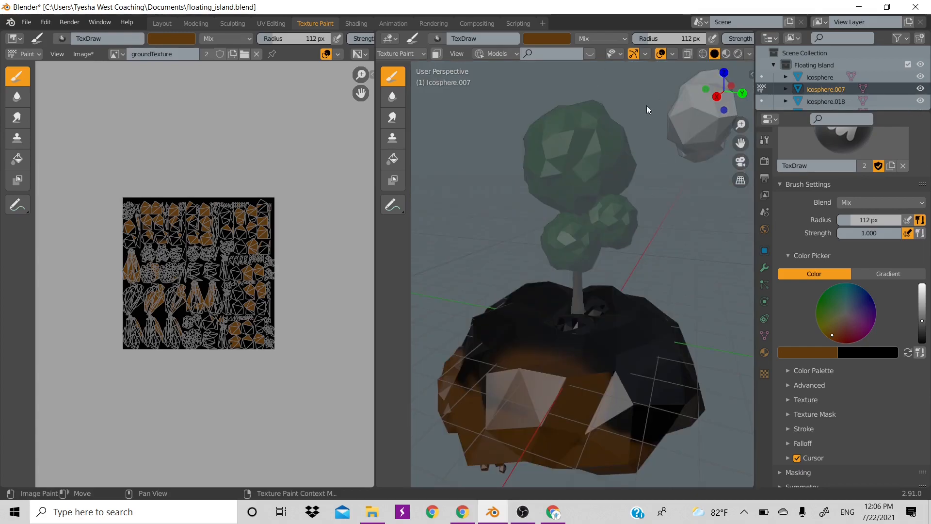
left_click(738, 53)
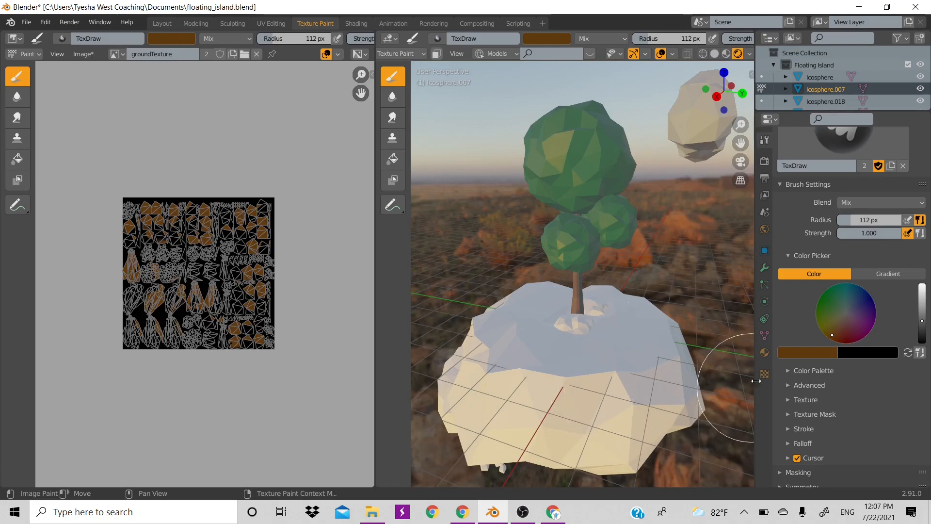
Connect an Image Texture to the Base Color of the island's Material.002 and assign groundTexture to it.
left_click(765, 350)
left_click(827, 210)
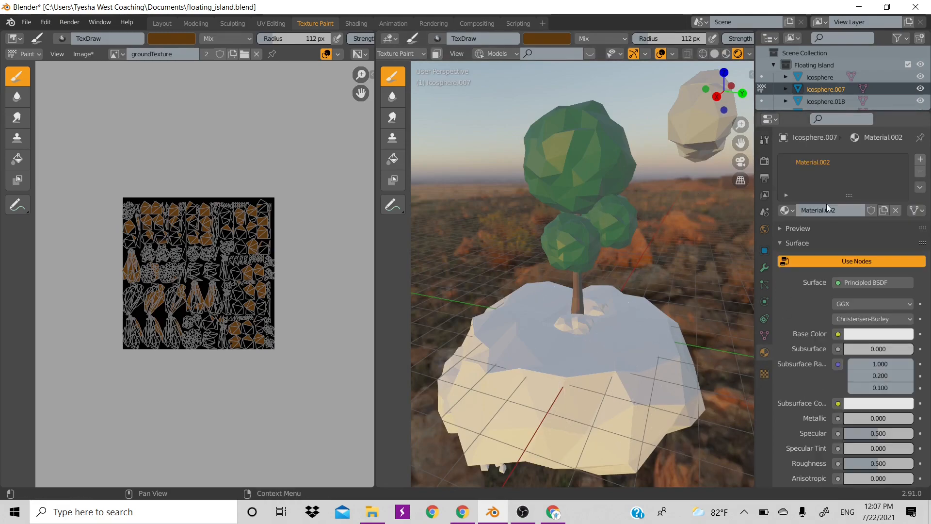
left_click(839, 334)
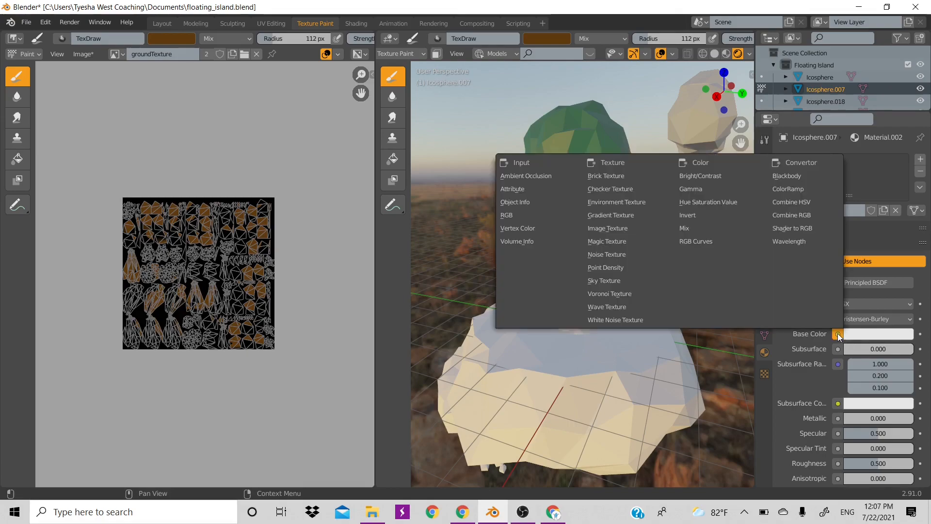
left_click(607, 231)
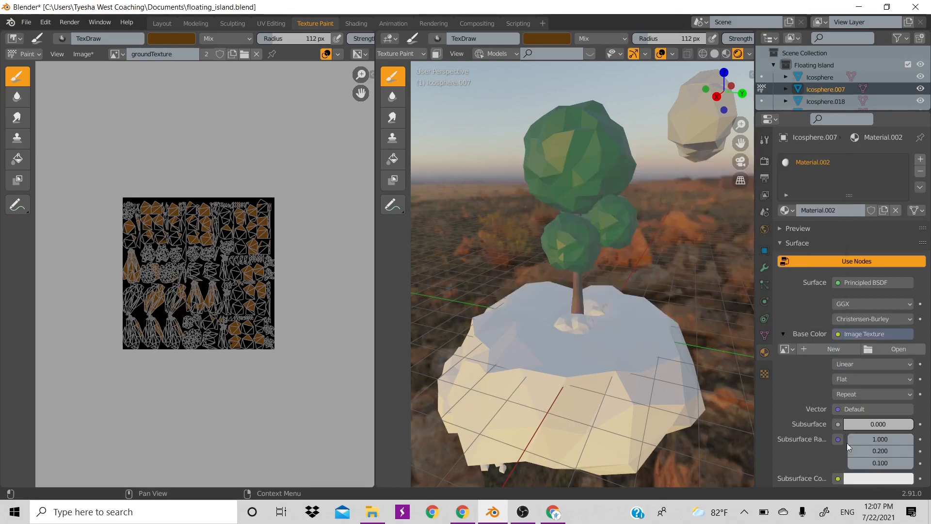
left_click(873, 353)
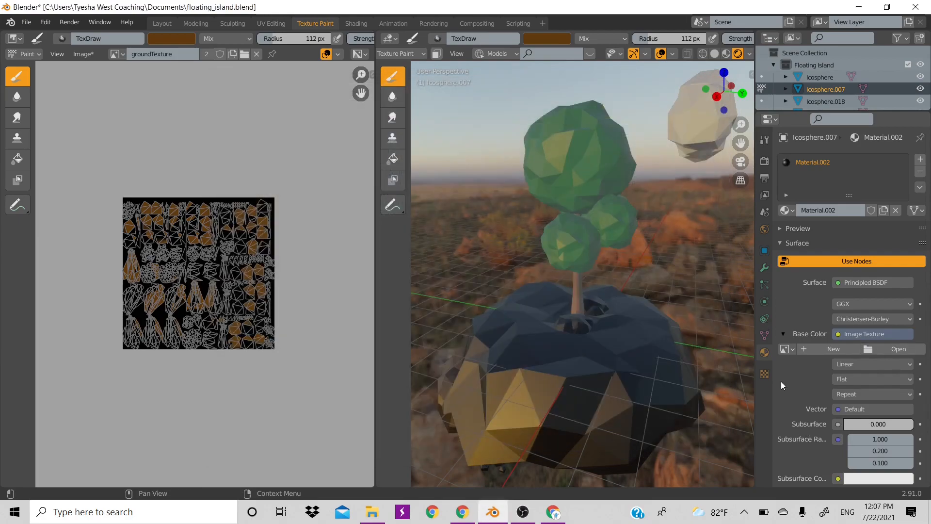
left_click(786, 349)
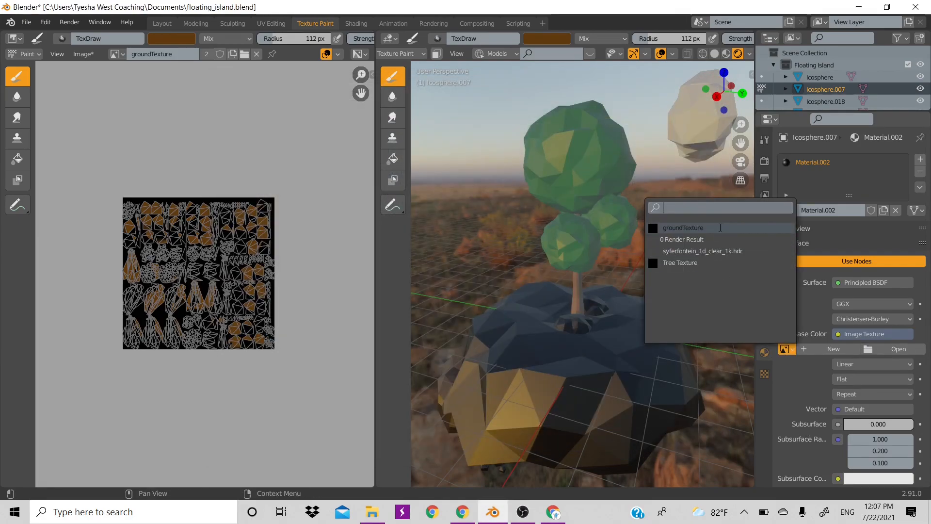
left_click(720, 227)
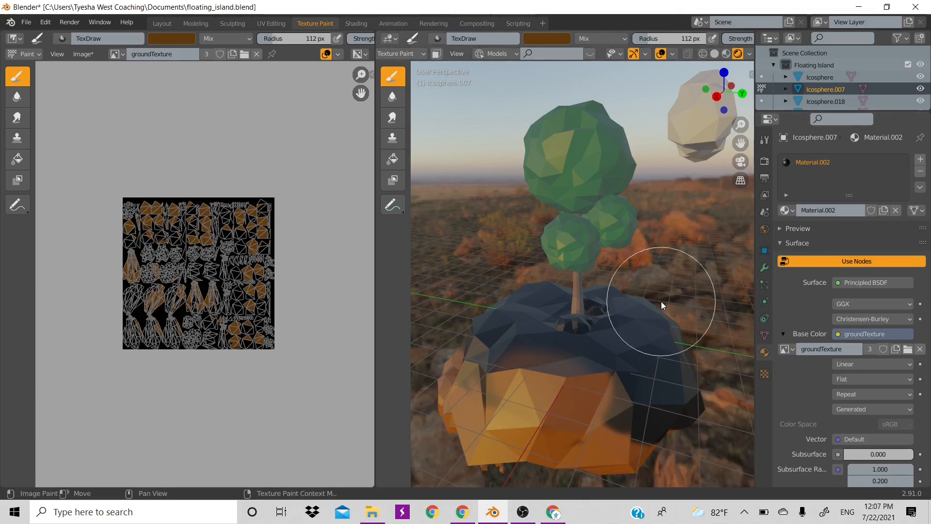
Paint the black faces on the sides of the island brown.
scroll(662, 301, "down", 5)
scroll(634, 275, "up", 4)
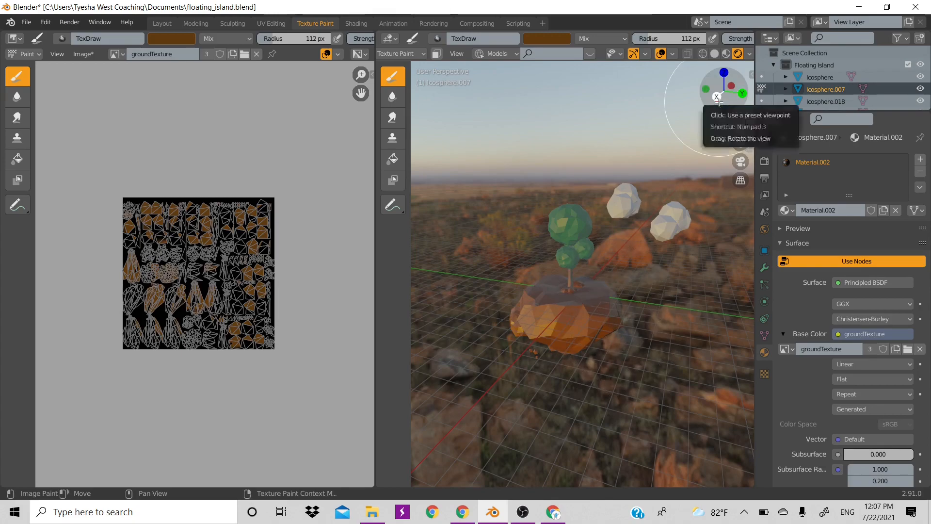
mouse_move(723, 92)
left_mouse_down()
mouse_move(720, 63)
mouse_move(724, 85)
left_mouse_up()
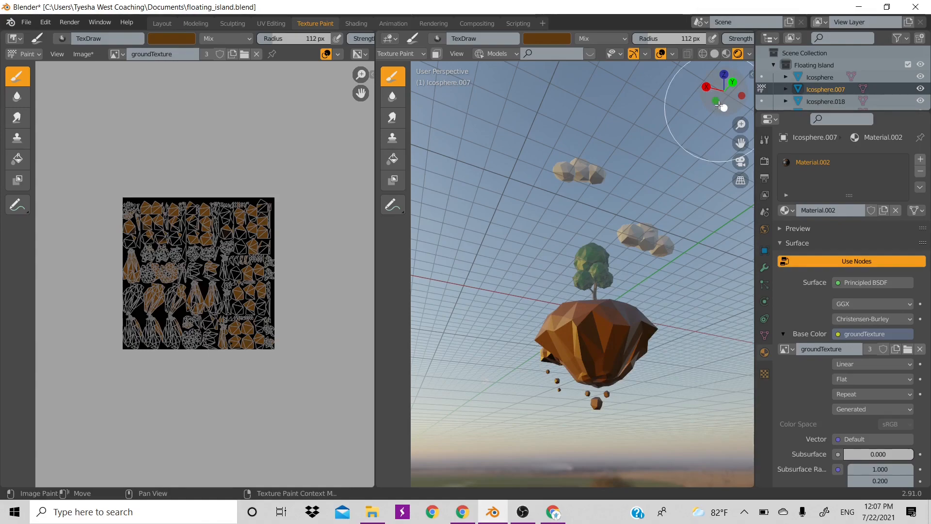
left_click_drag(718, 95, 700, 300)
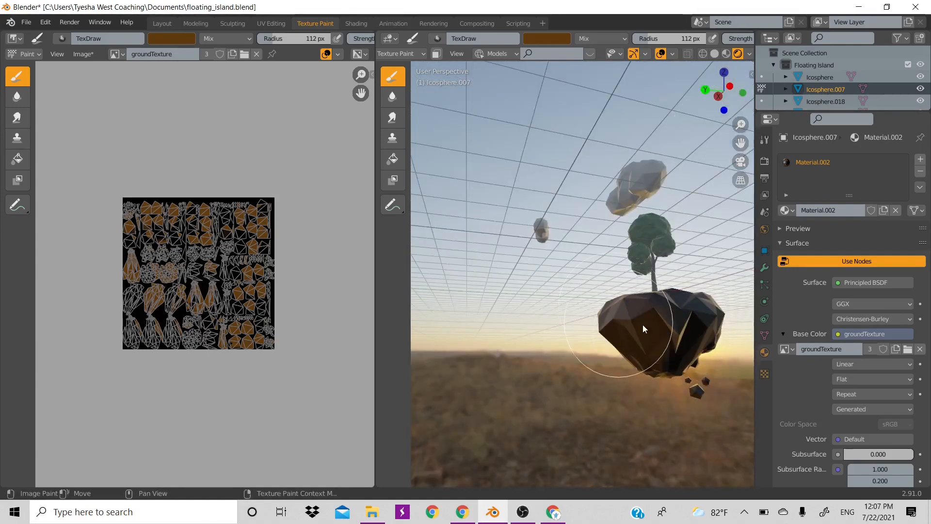
mouse_move(643, 325)
left_mouse_down()
mouse_move(665, 368)
mouse_move(691, 333)
mouse_move(700, 410)
mouse_move(708, 340)
mouse_move(659, 405)
mouse_move(709, 295)
left_mouse_up()
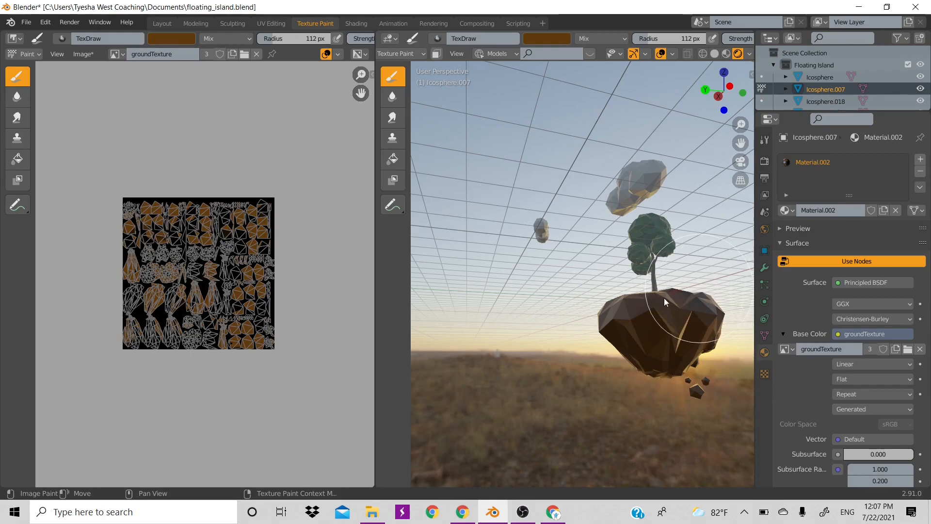
Paint the island's side with the protruding rocks and its recessed underside brown.
left_click_drag(722, 90, 677, 94)
key("KP_Decimal")
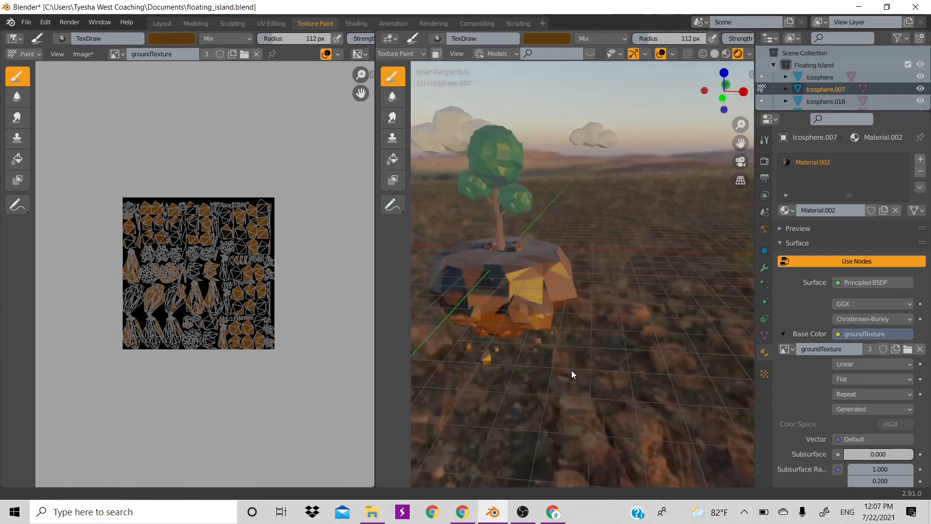
left_click_drag(572, 371, 544, 357)
mouse_move(551, 300)
left_mouse_down()
mouse_move(508, 254)
mouse_move(639, 386)
mouse_move(587, 272)
mouse_move(573, 273)
mouse_move(584, 224)
mouse_move(562, 240)
mouse_move(634, 263)
mouse_move(600, 249)
mouse_move(628, 252)
mouse_move(622, 272)
mouse_move(548, 306)
mouse_move(515, 286)
mouse_move(542, 333)
left_mouse_up()
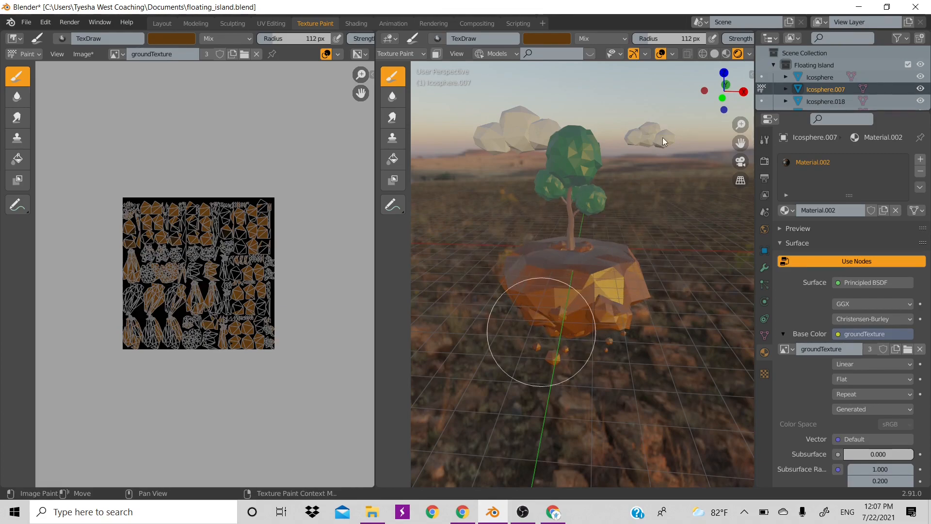
left_click_drag(726, 93, 738, 19)
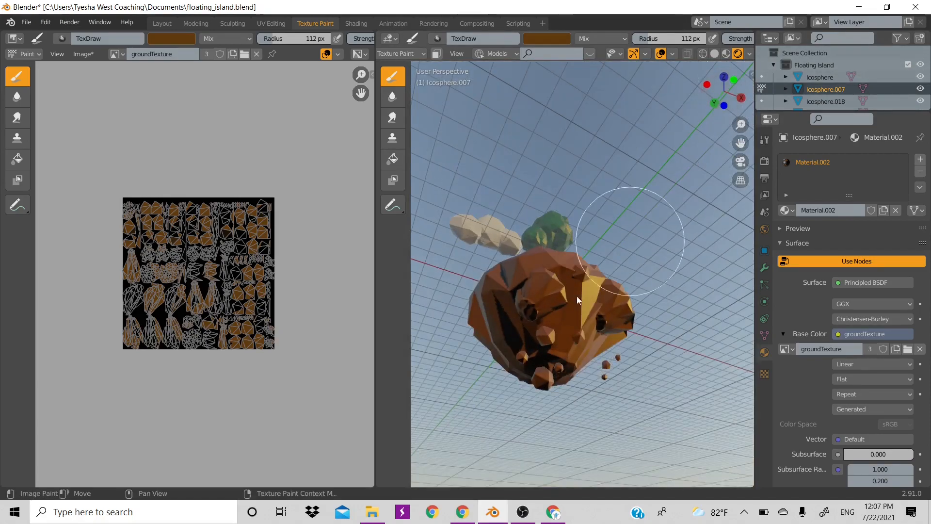
mouse_move(577, 297)
left_mouse_down()
mouse_move(530, 290)
mouse_move(546, 359)
left_mouse_up()
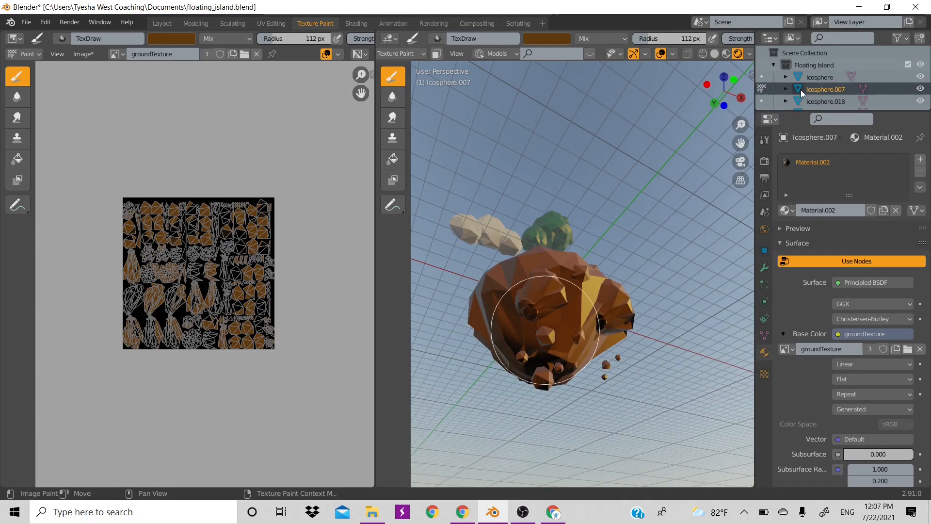
Rename the Icosphere.007 object as rocks.
double_click(826, 90)
scroll(827, 90, "down", 1)
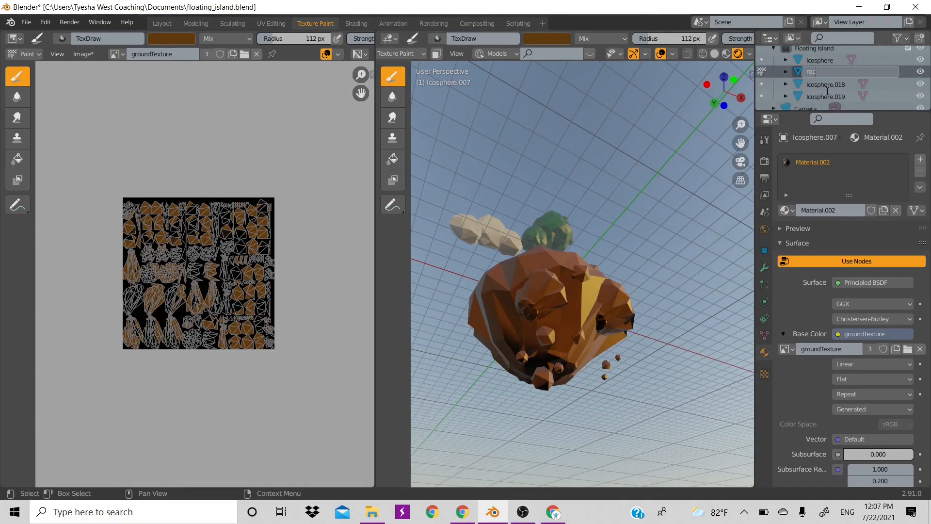
key("Return")
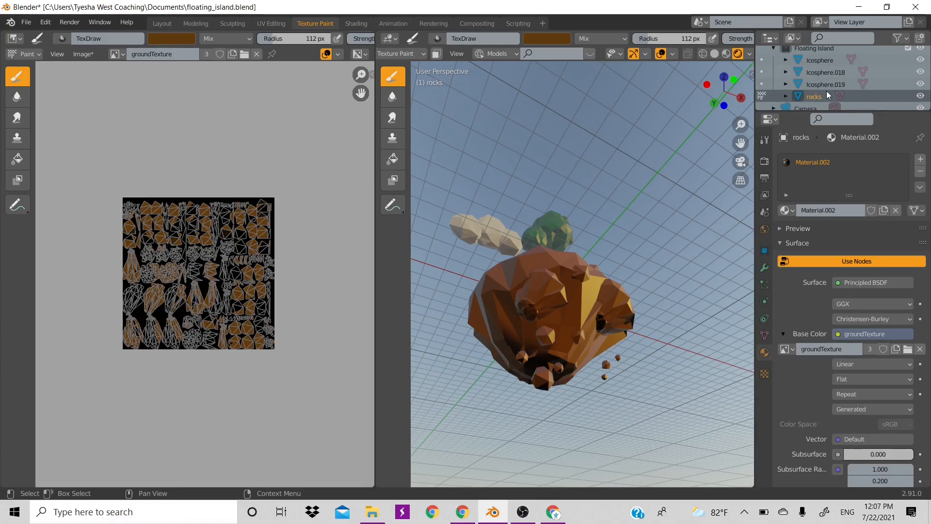
Cover the remaining dark patches around the island's sides and underside with brown from several angles.
mouse_move(729, 87)
left_mouse_down()
mouse_move(558, 252)
mouse_move(407, 360)
left_mouse_up()
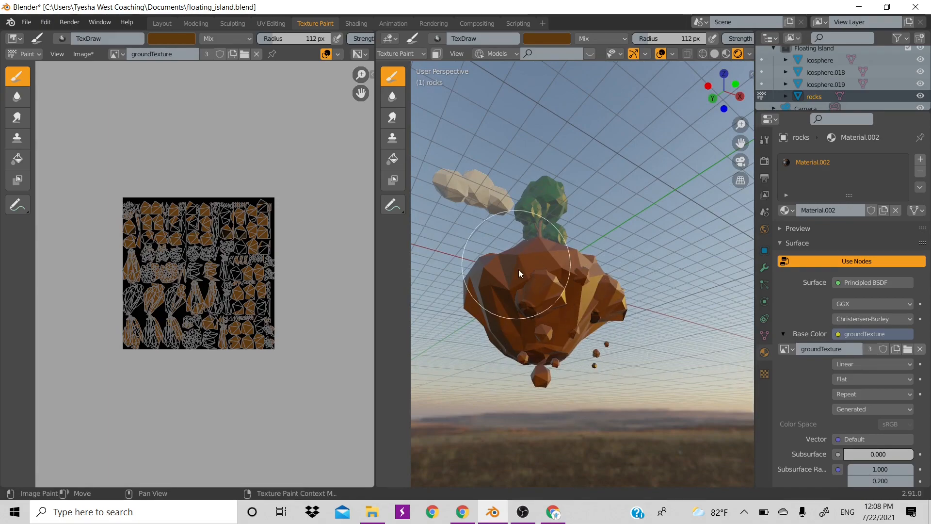
left_click_drag(724, 91, 444, 335)
mouse_move(494, 250)
left_mouse_down()
mouse_move(523, 238)
mouse_move(522, 289)
mouse_move(519, 257)
left_mouse_up()
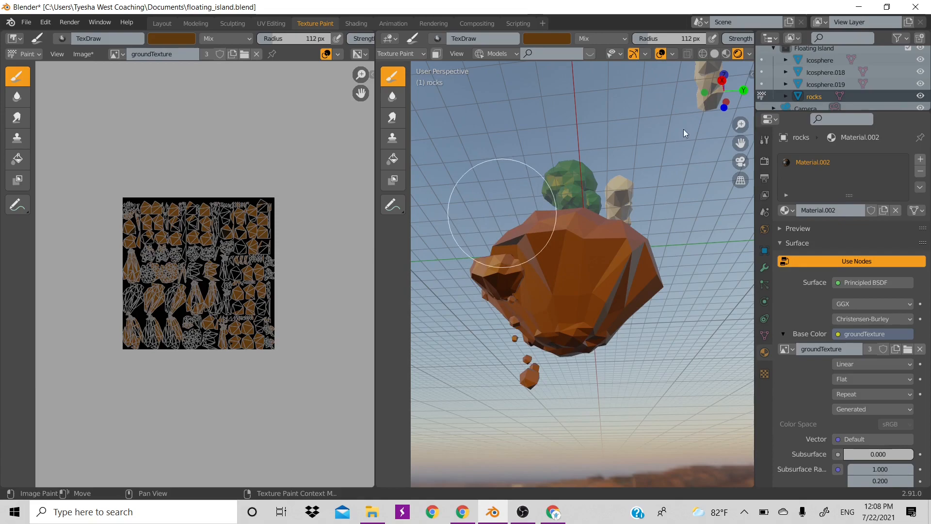
left_click_drag(713, 96, 754, 127)
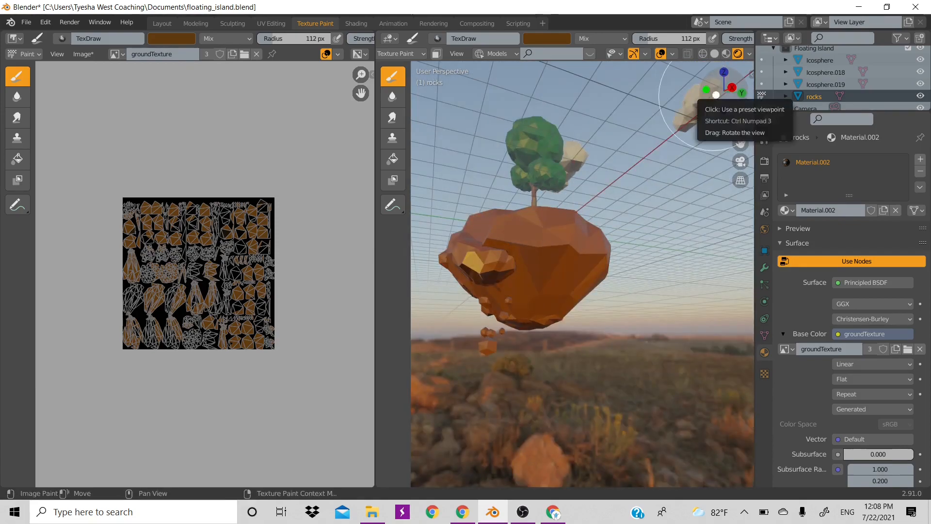
left_click_drag(713, 96, 508, 194)
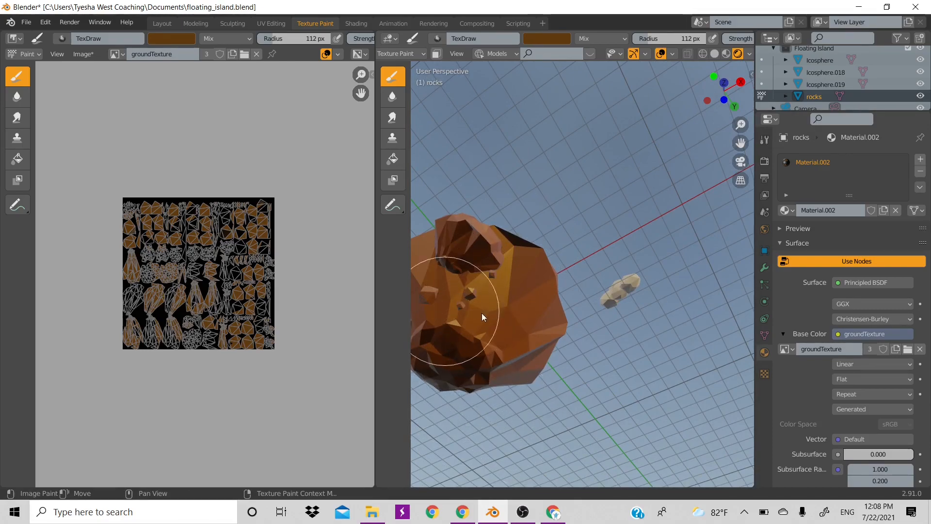
Paint the island's top surface around the base of the tree brown.
mouse_move(718, 98)
left_mouse_down()
mouse_move(720, 145)
mouse_move(543, 208)
left_mouse_up()
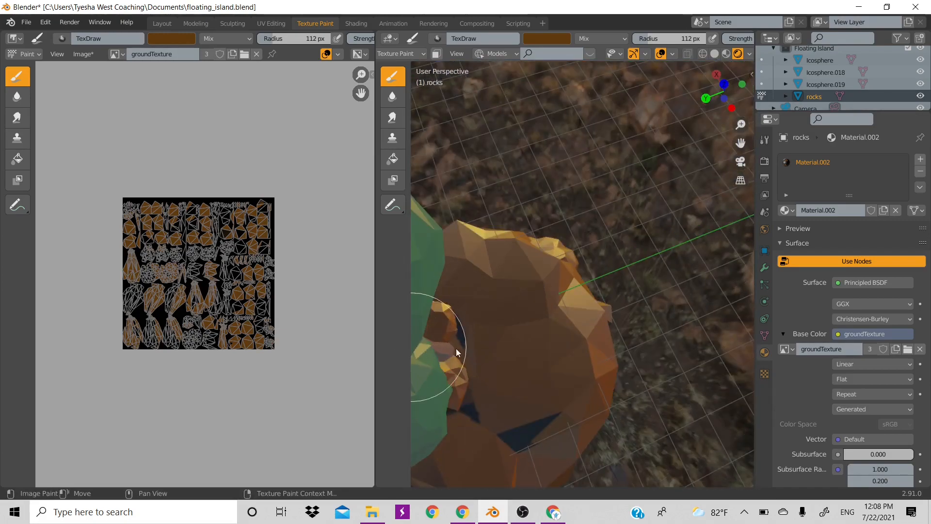
mouse_move(421, 330)
left_mouse_down()
mouse_move(480, 373)
mouse_move(455, 387)
mouse_move(479, 443)
mouse_move(546, 401)
left_mouse_up()
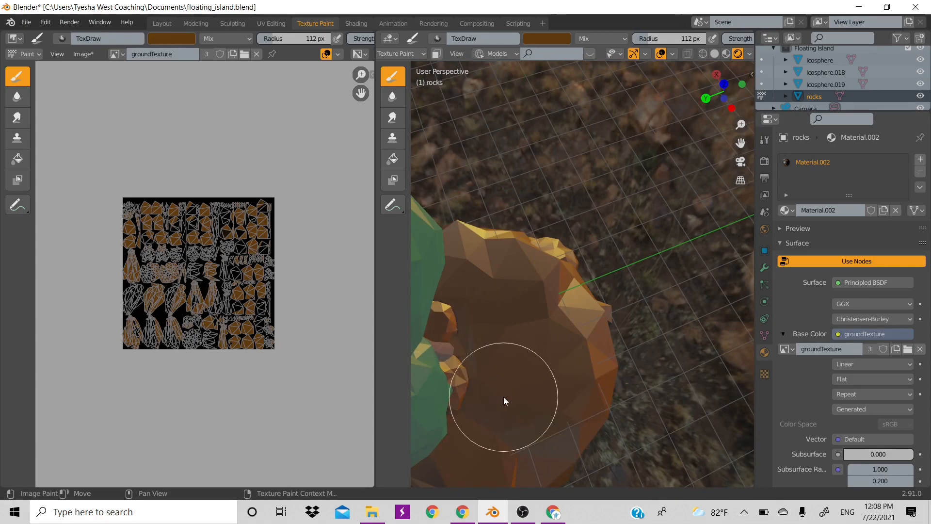
scroll(504, 397, "down", 5)
mouse_move(526, 334)
left_mouse_down()
mouse_move(519, 311)
mouse_move(525, 326)
left_mouse_up()
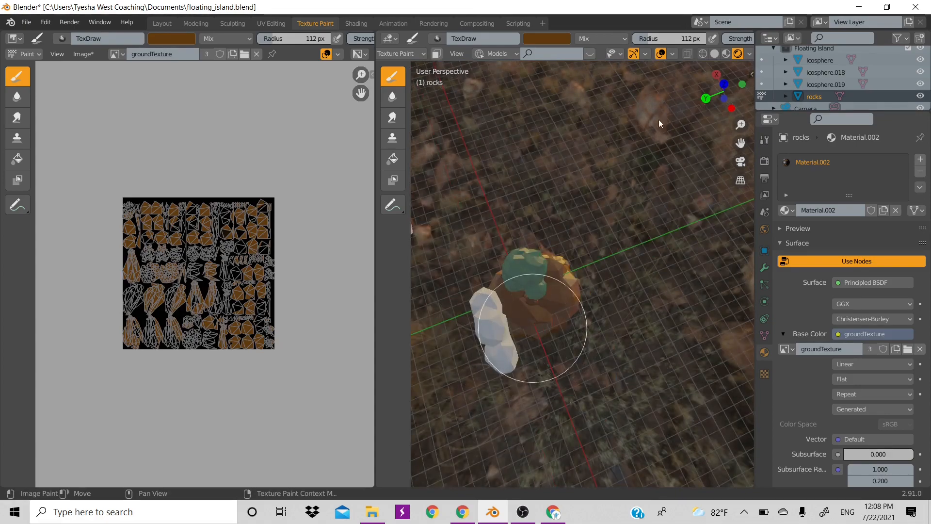
Reduce the brush radius to 36 px for the small gaps on the island's underside.
mouse_move(714, 99)
left_mouse_down()
mouse_move(727, 63)
mouse_move(724, 121)
mouse_move(726, 71)
mouse_move(728, 97)
mouse_move(726, 89)
left_mouse_up()
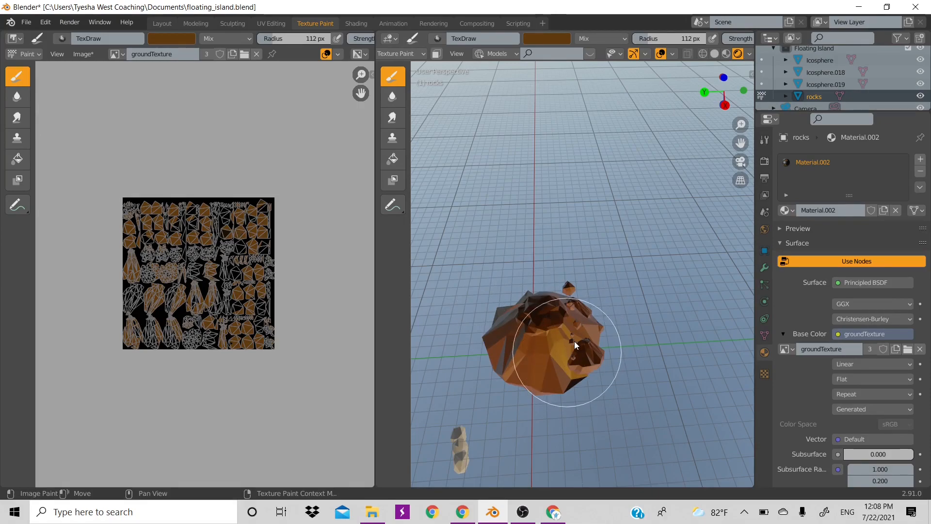
key("f")
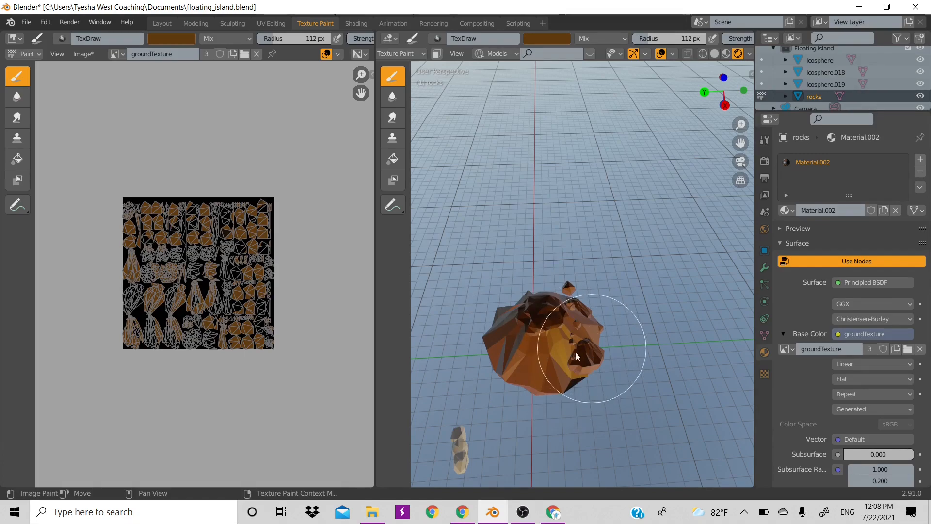
left_click(555, 358)
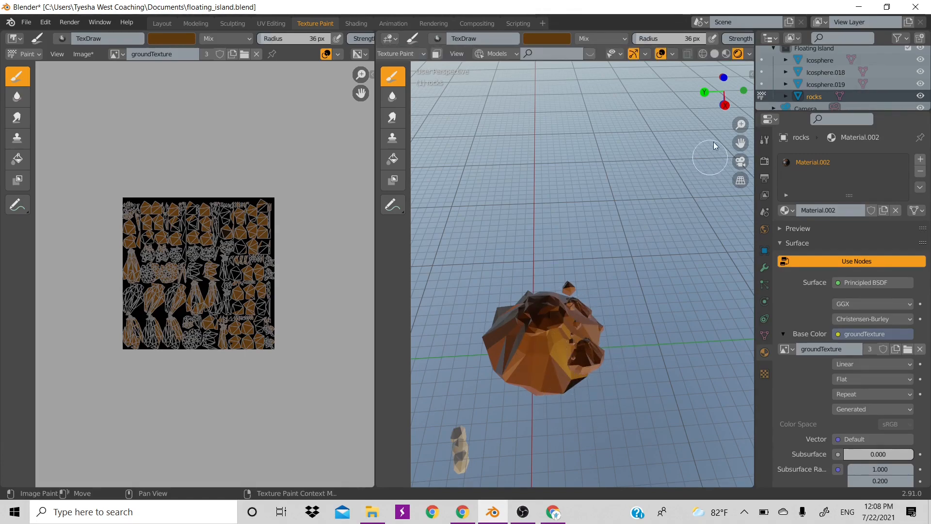
Set the paint brush colour to a medium green with the island's top surface in view.
left_click_drag(726, 95, 591, 205)
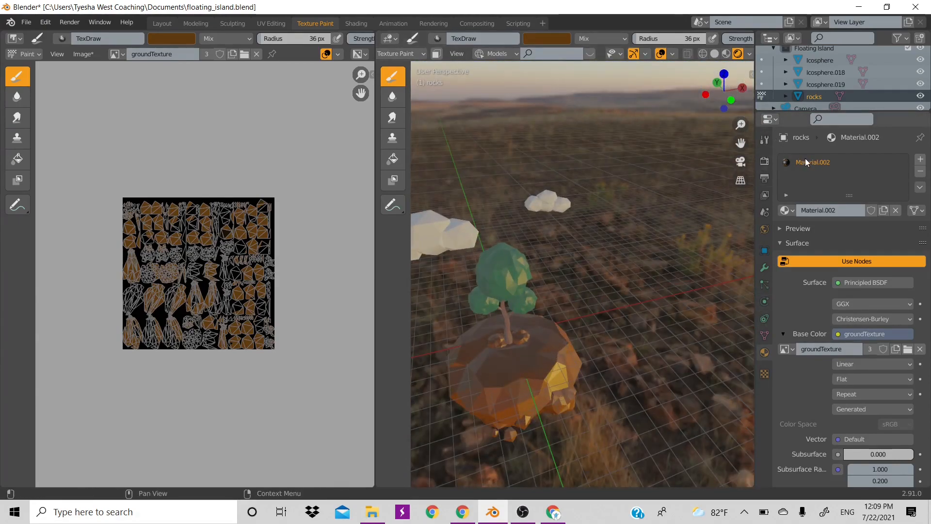
left_click(765, 140)
scroll(895, 391, "down", 5)
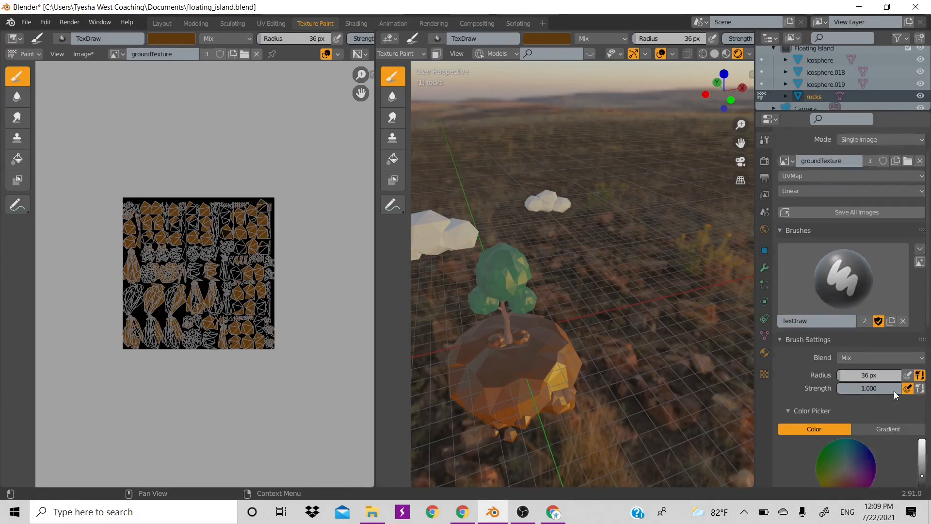
left_click_drag(844, 414, 828, 383)
left_click_drag(924, 394, 922, 395)
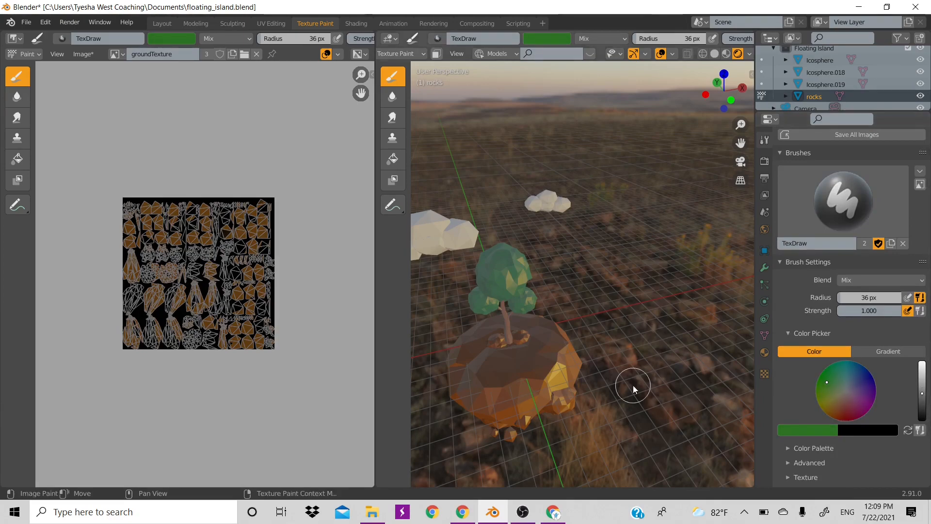
Paint the island's top surface around the tree and its upper rim green as grass.
mouse_move(512, 341)
left_mouse_down()
mouse_move(478, 348)
mouse_move(499, 325)
mouse_move(517, 340)
mouse_move(476, 357)
mouse_move(459, 342)
left_mouse_up()
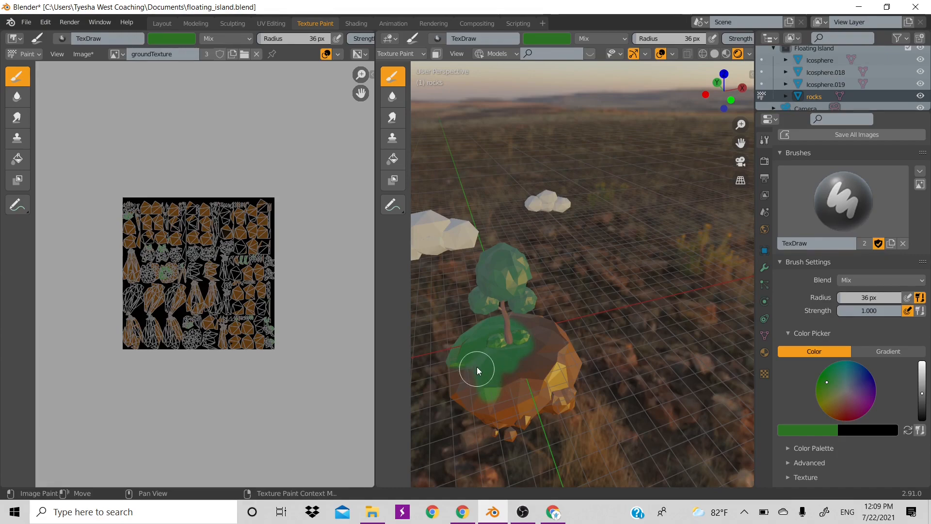
mouse_move(476, 367)
left_mouse_down()
mouse_move(503, 374)
mouse_move(539, 365)
left_mouse_up()
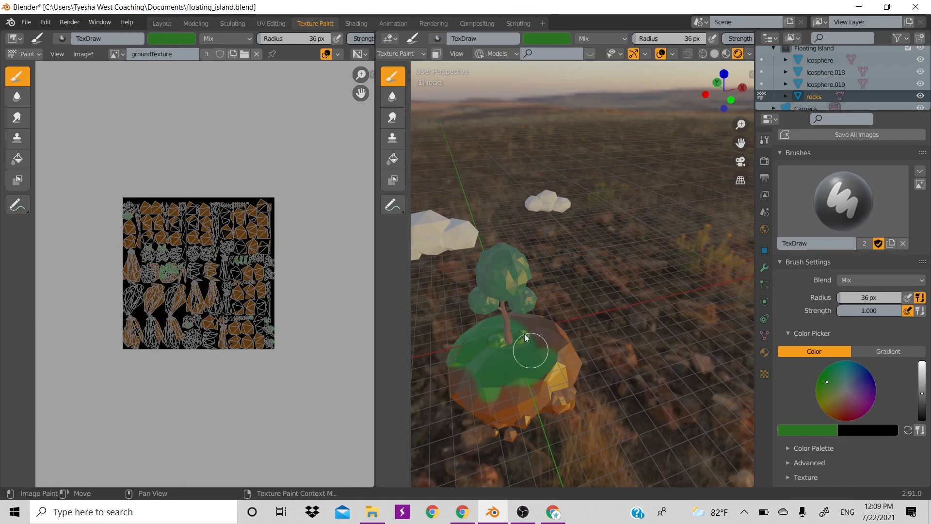
left_click_drag(558, 336, 549, 328)
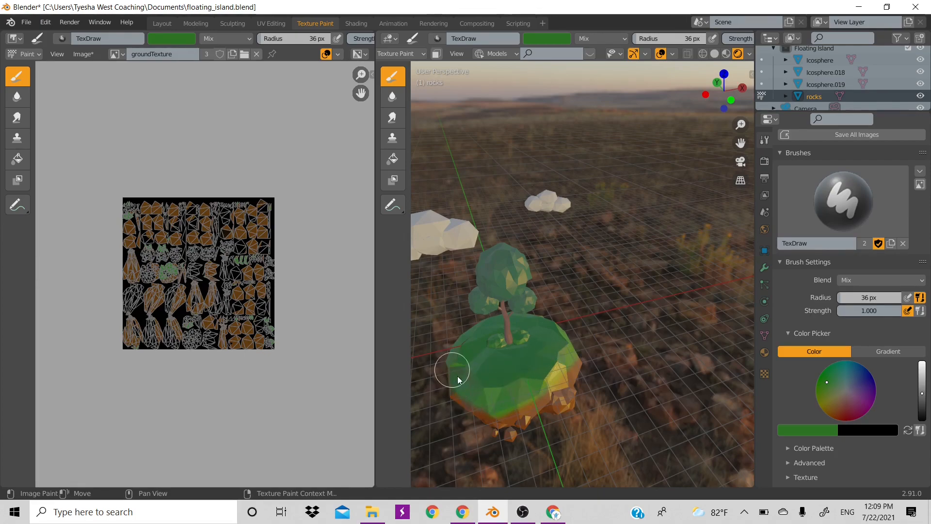
Turn on the face selection mask for painting the rocks mesh, with the tree's base in close view.
scroll(526, 336, "up", 3)
scroll(526, 336, "up", 2)
scroll(526, 335, "down", 2)
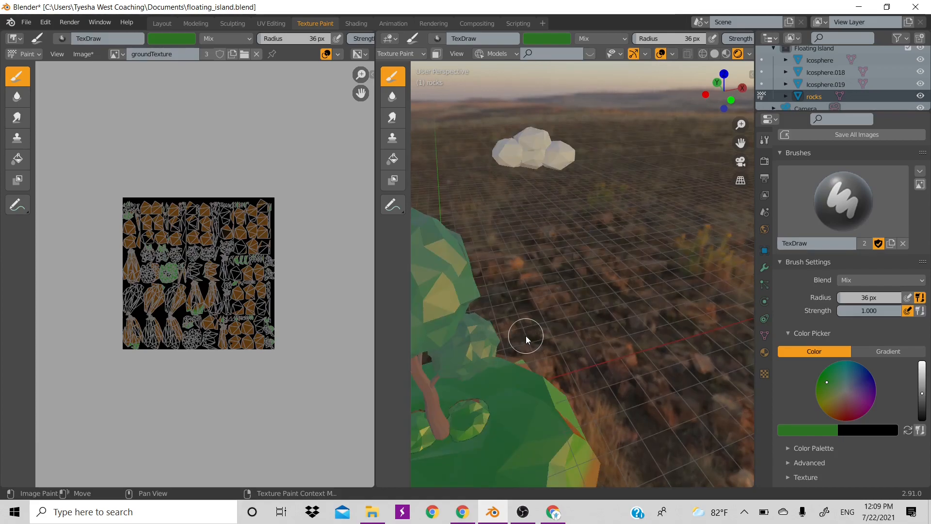
scroll(544, 330, "down", 5)
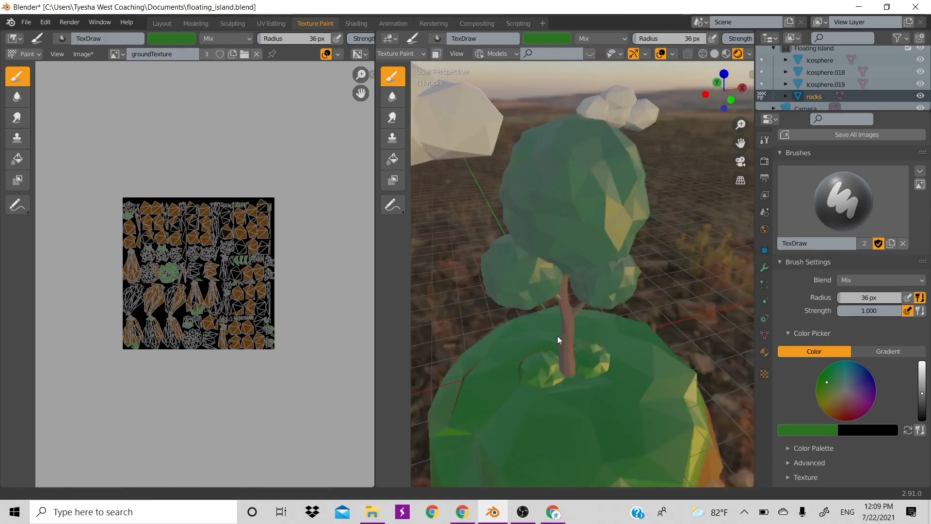
key("Tab")
key("Tab")
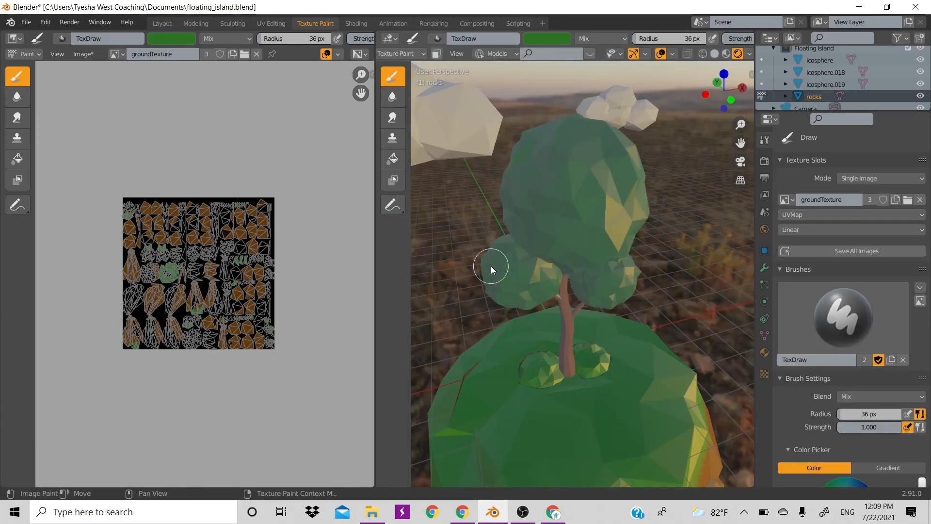
left_click(437, 54)
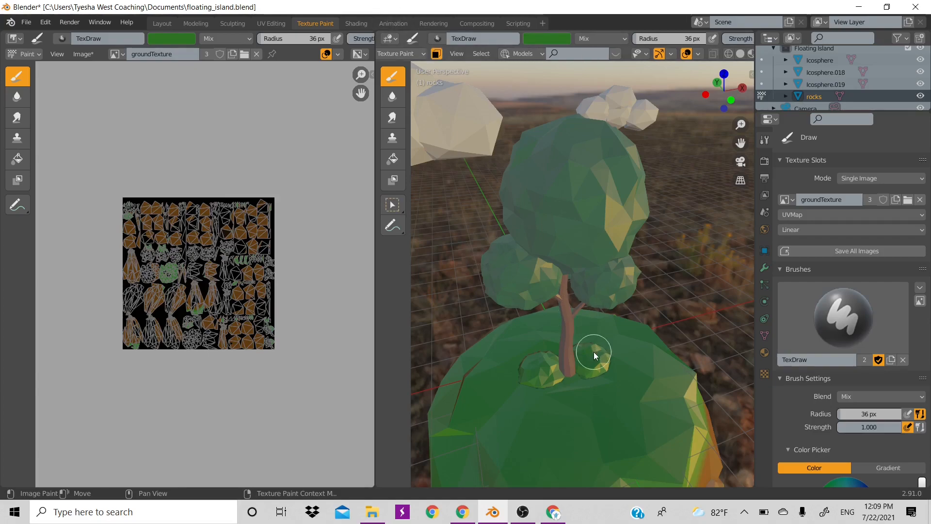
Limit the paint mask to the two small rocks at the tree's base by selecting only their linked faces.
key("Tab")
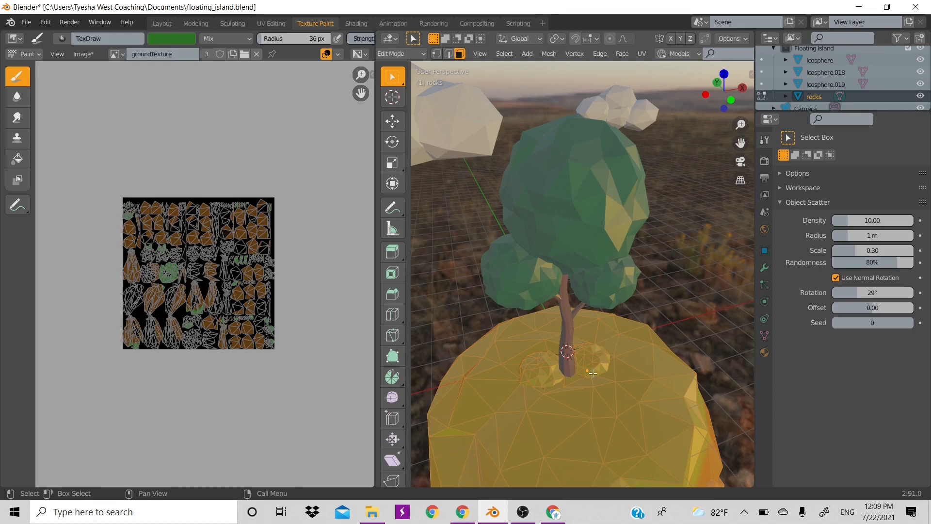
key("alt+a")
key("ctrl+l")
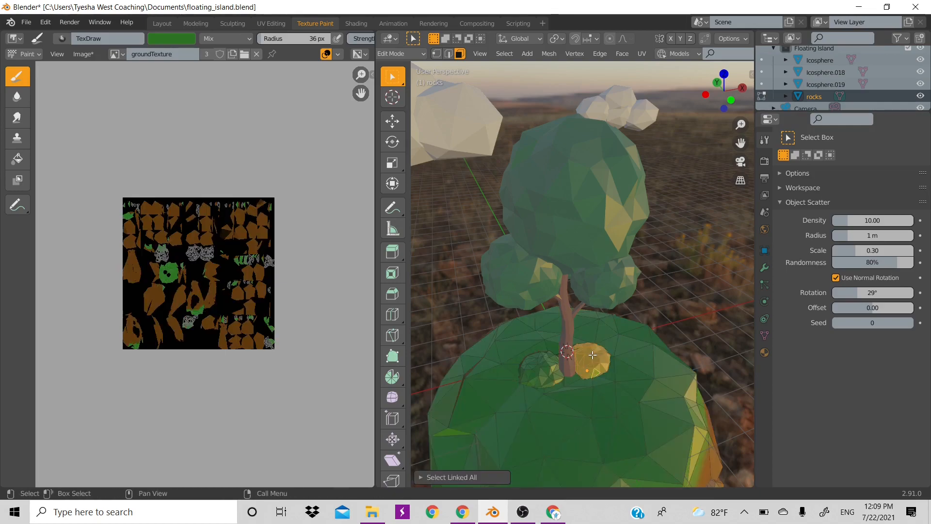
left_click(539, 371, "shift")
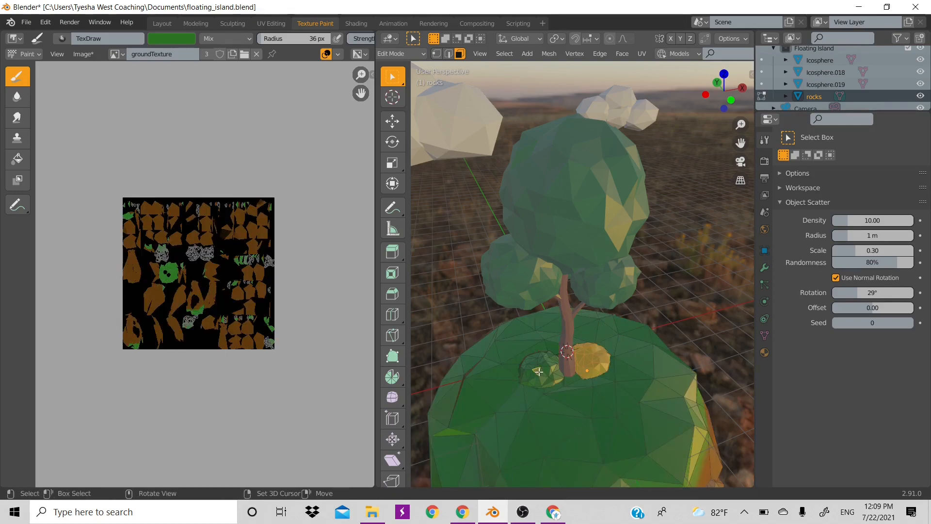
key("ctrl+l")
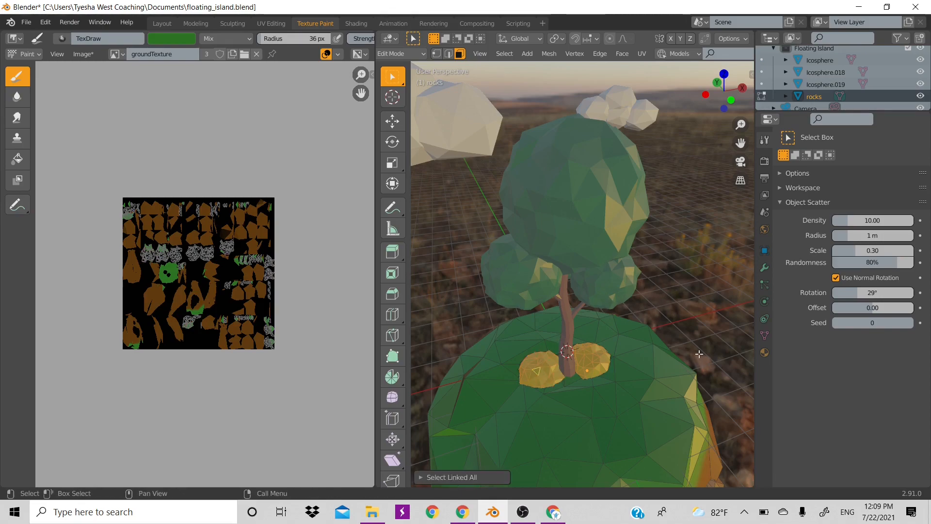
key("Tab")
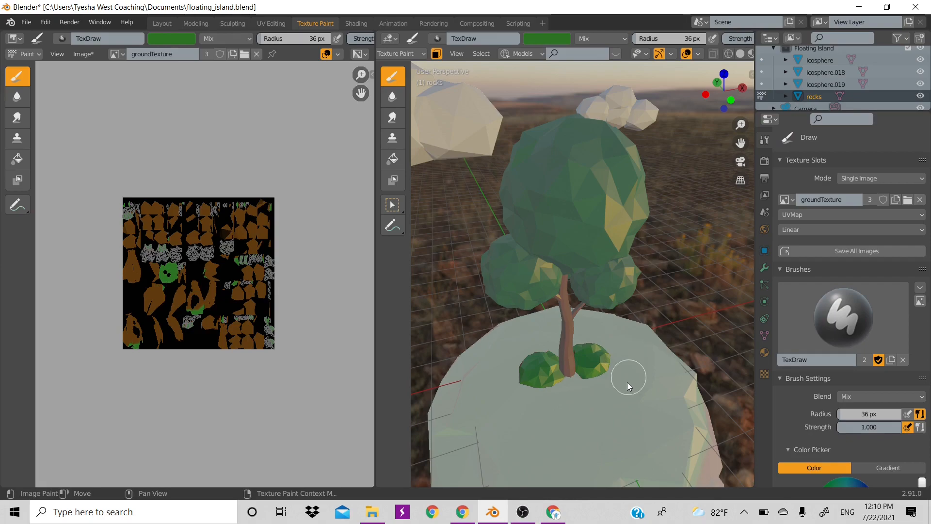
Set the brush colour to gray and paint the two small rocks at the tree's base from several sides.
scroll(845, 391, "down", 5)
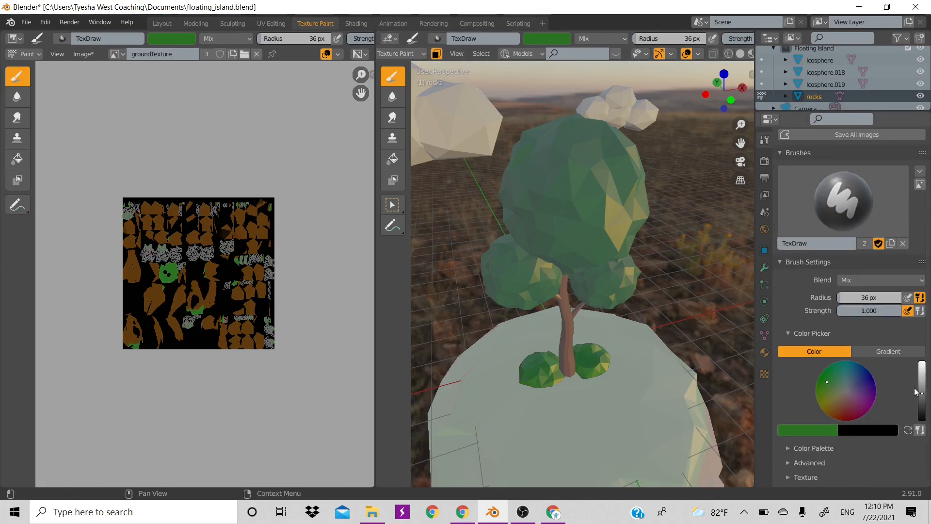
left_click(845, 390)
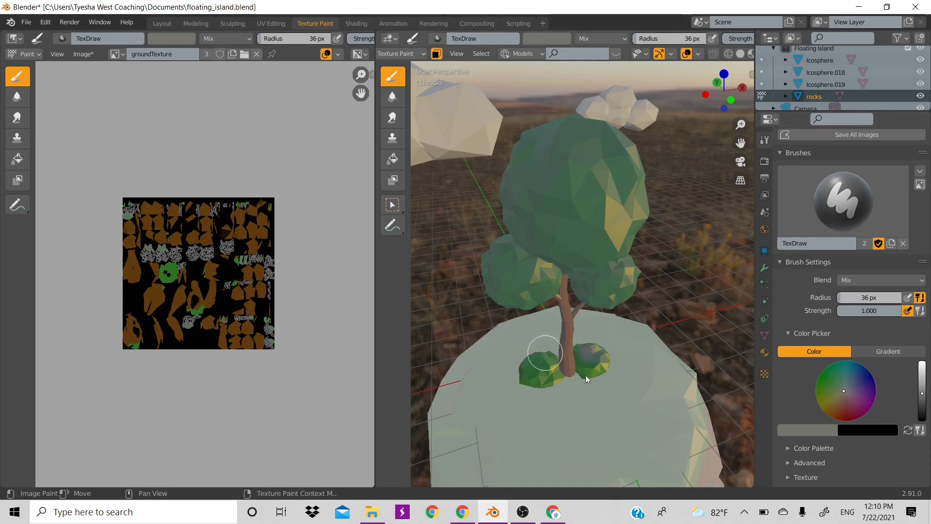
left_click_drag(605, 359, 557, 358)
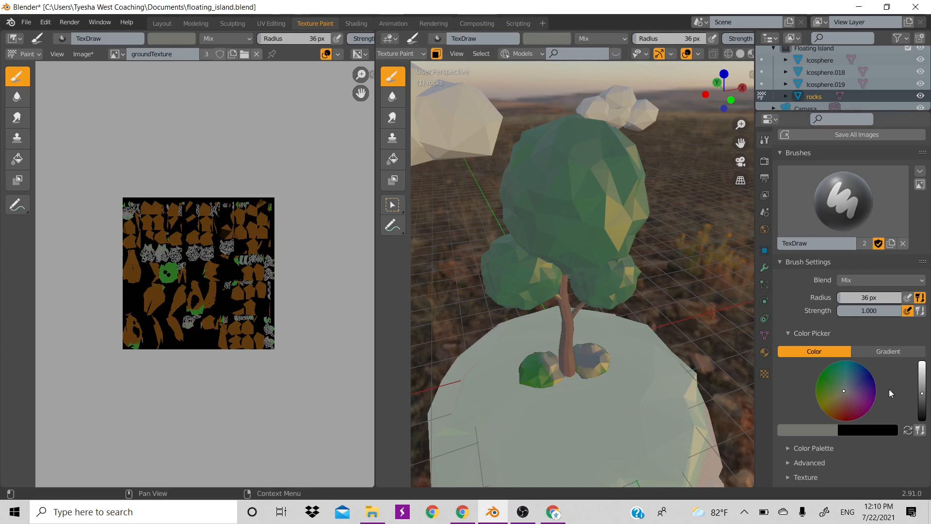
left_click(922, 397)
left_click_drag(922, 397, 922, 394)
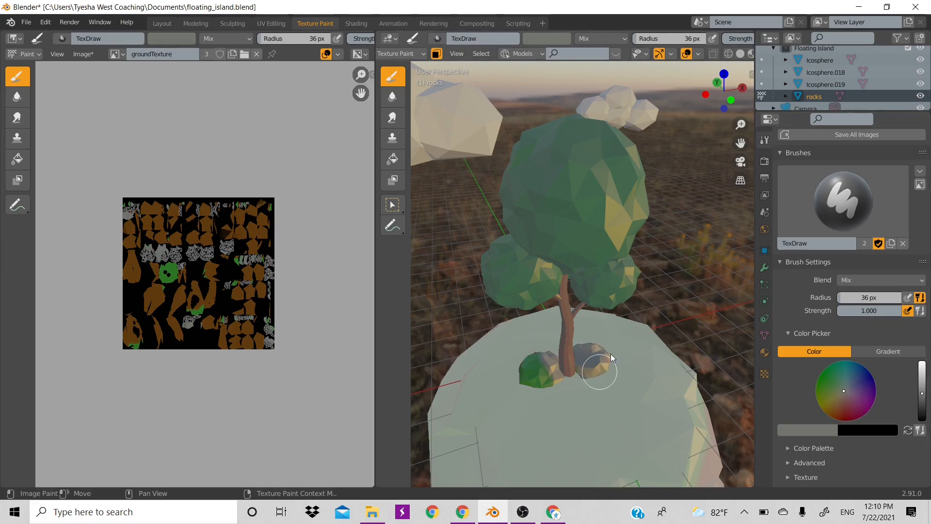
mouse_move(532, 386)
left_mouse_down()
mouse_move(524, 364)
mouse_move(542, 373)
left_mouse_up()
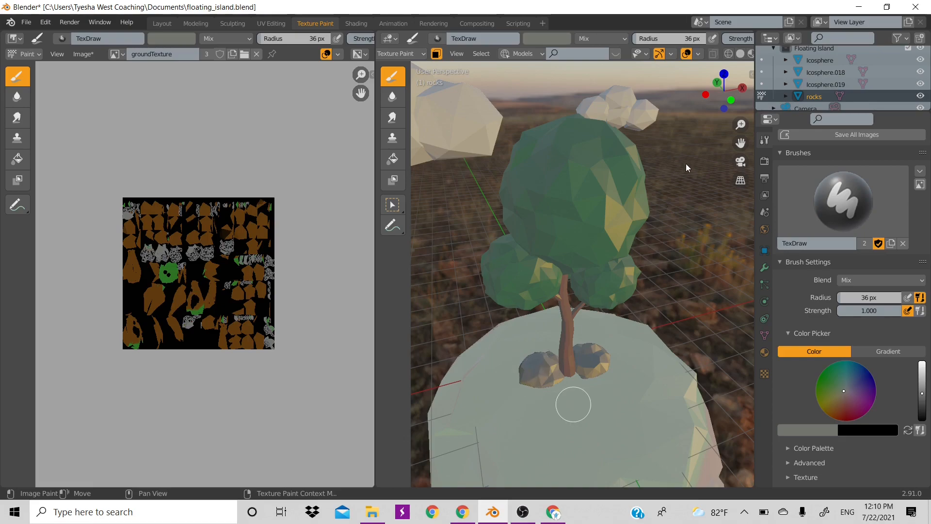
mouse_move(720, 86)
left_mouse_down()
mouse_move(772, 88)
mouse_move(426, 301)
left_mouse_up()
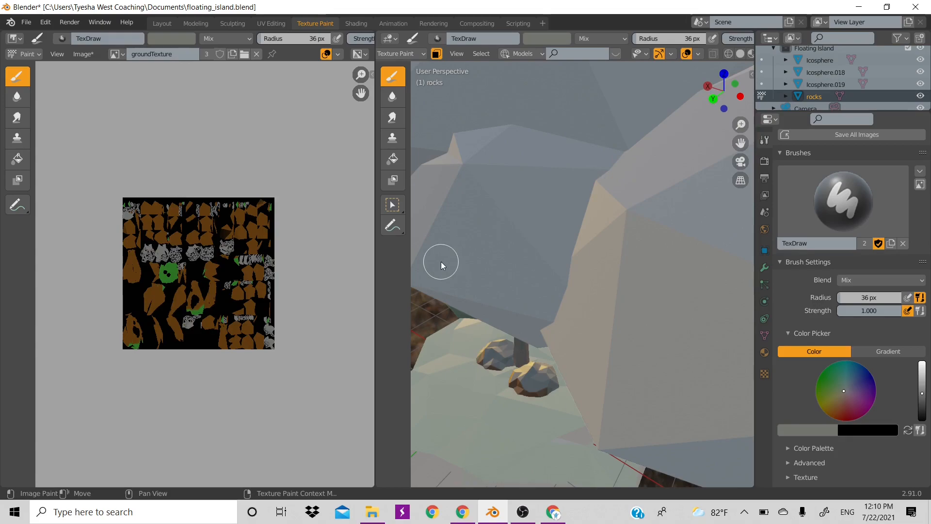
left_click_drag(734, 86, 735, 91)
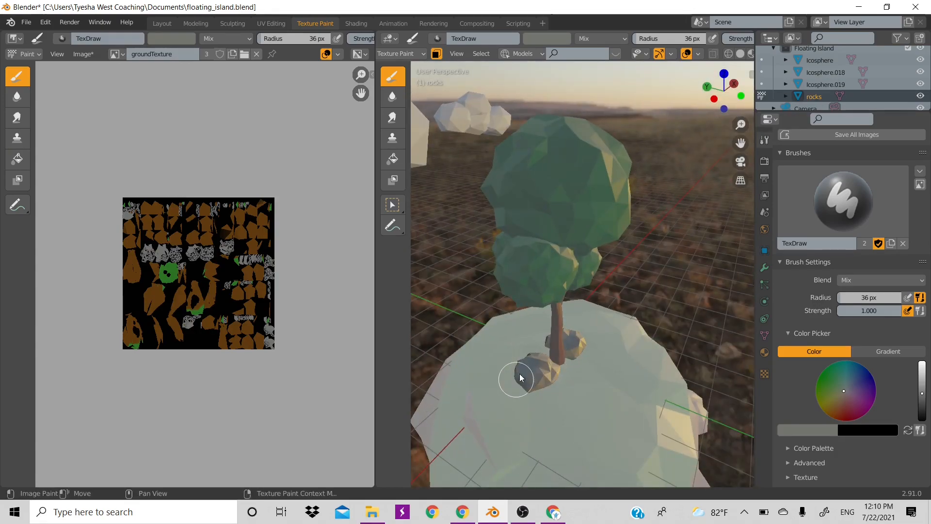
left_click_drag(724, 108, 713, 99)
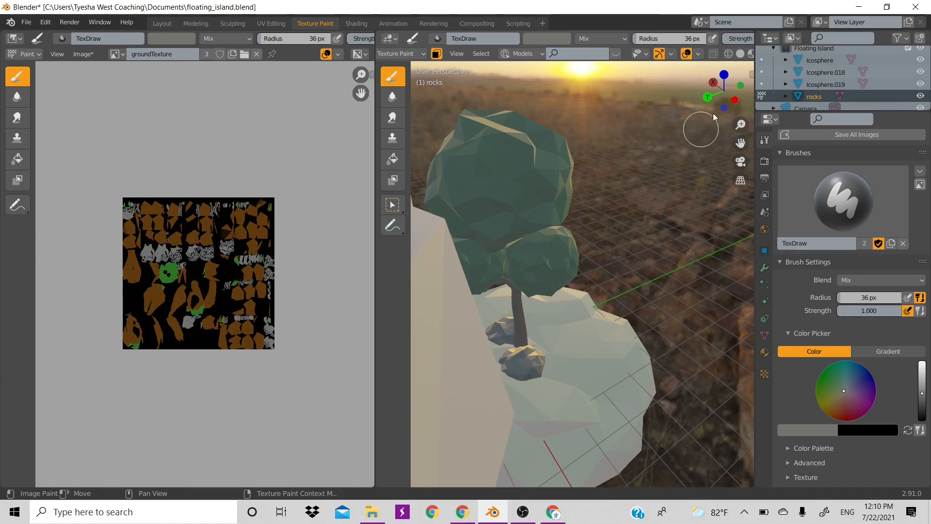
left_click_drag(713, 100, 730, 108)
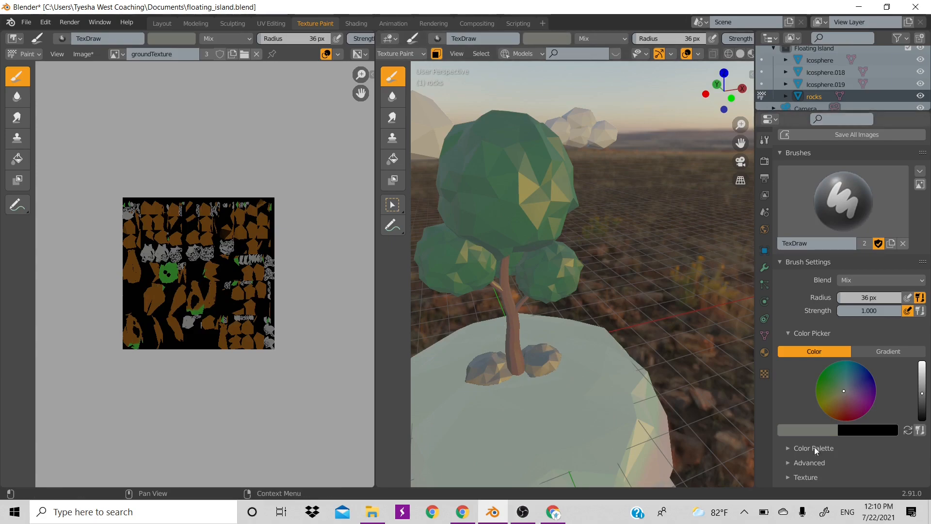
Dab the two small rocks with a lighter gray and with a slightly darker gray to adjust their shade.
left_click_drag(924, 393, 924, 379)
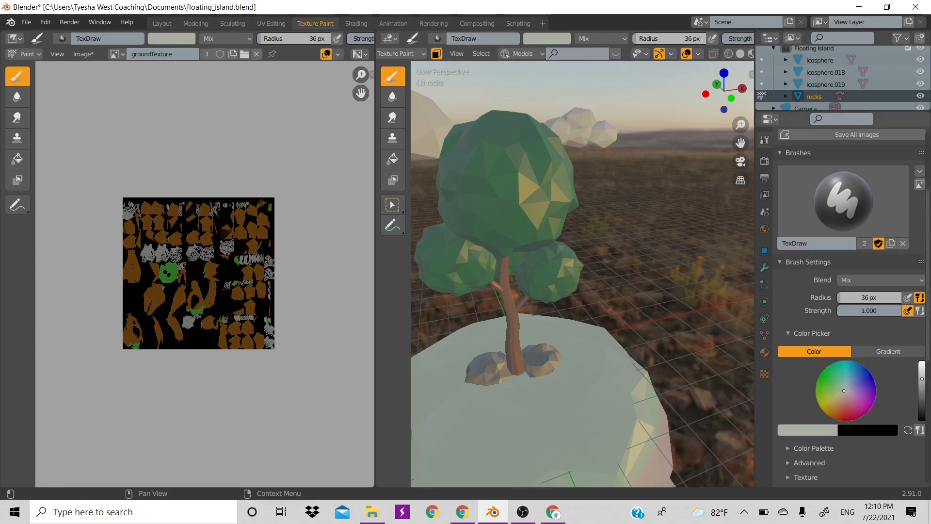
left_click(553, 362)
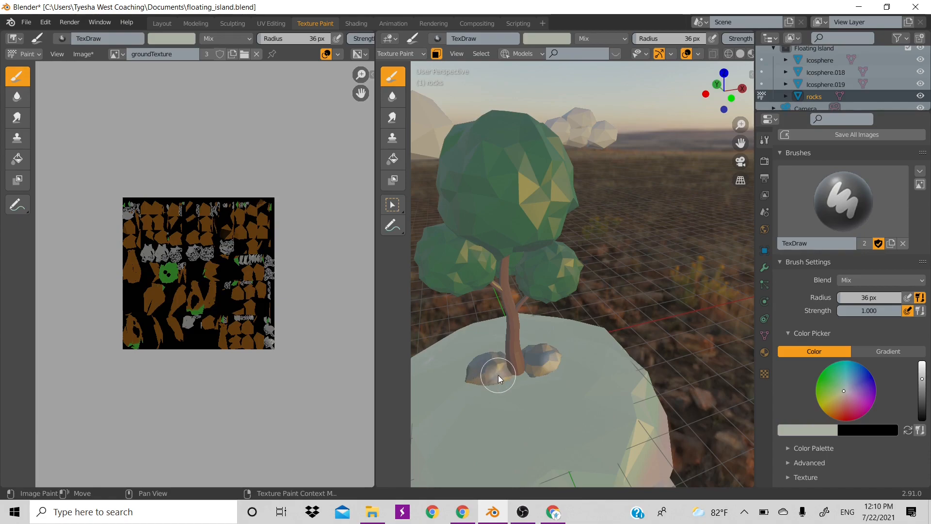
left_click_drag(499, 374, 498, 369)
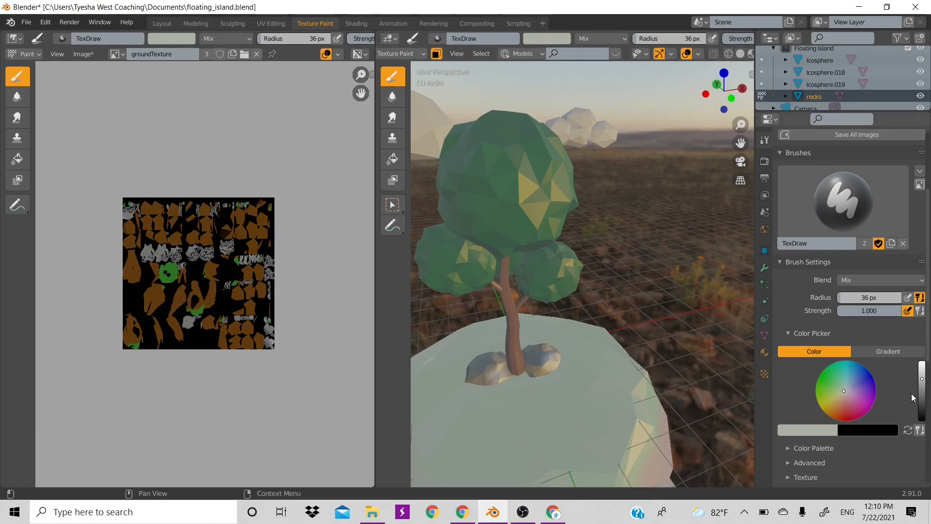
left_click_drag(922, 378, 923, 386)
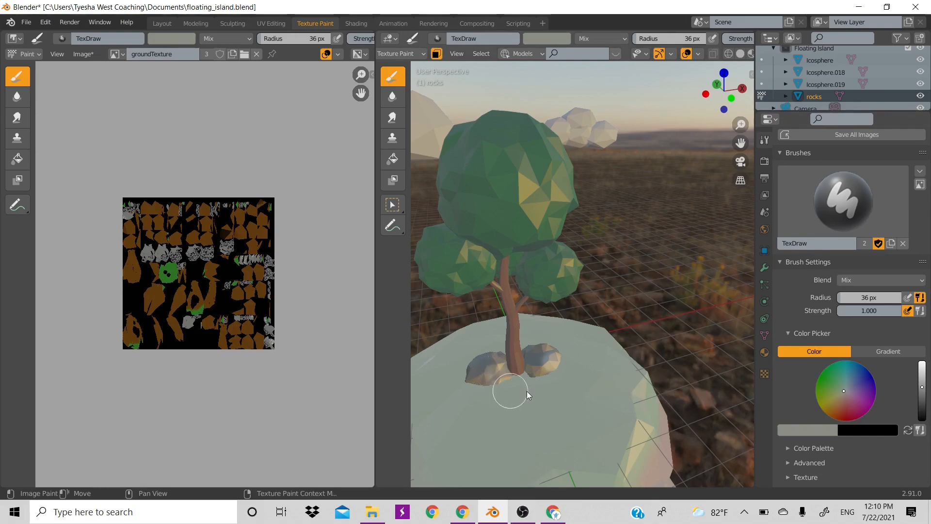
left_click(542, 369)
left_click(495, 376)
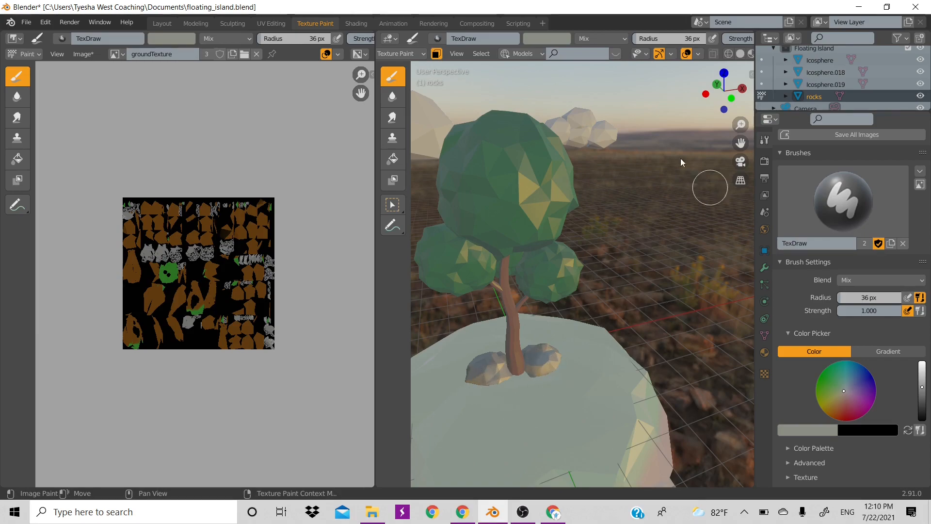
Turn off the face selection mask and examine the painted island from close up, from afar and from below.
mouse_move(724, 96)
left_mouse_down()
mouse_move(713, 105)
mouse_move(727, 97)
mouse_move(708, 92)
mouse_move(718, 95)
left_mouse_up()
left_click(438, 54)
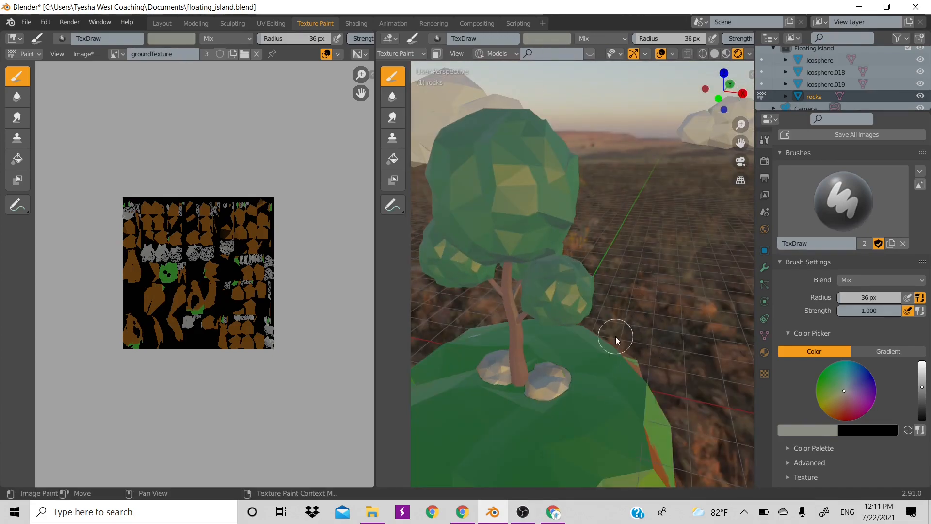
scroll(615, 336, "down", 5)
scroll(644, 388, "up", 5)
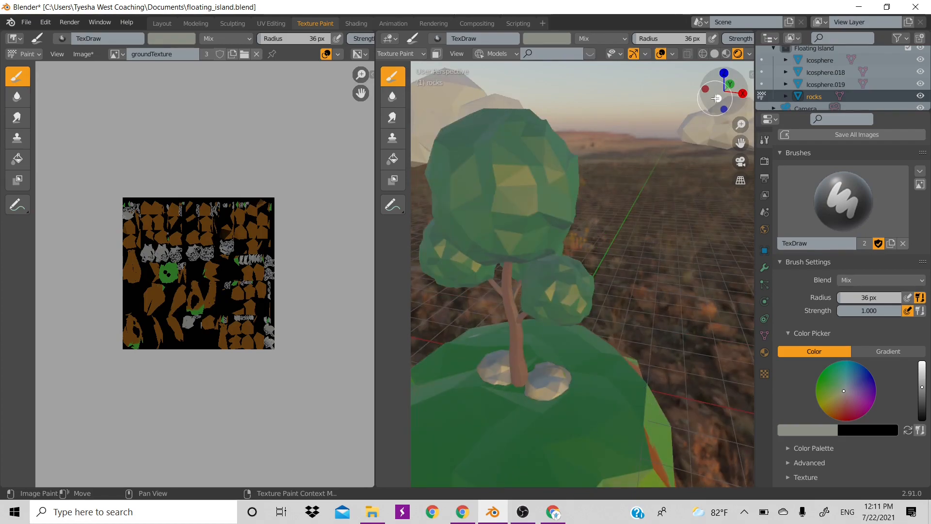
left_click_drag(724, 90, 649, 98)
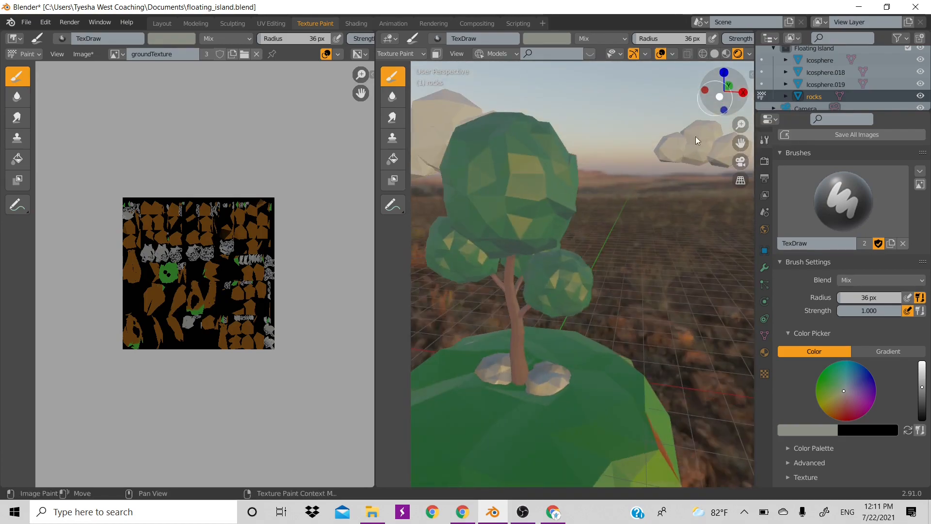
scroll(572, 283, "down", 9)
scroll(572, 286, "up", 8)
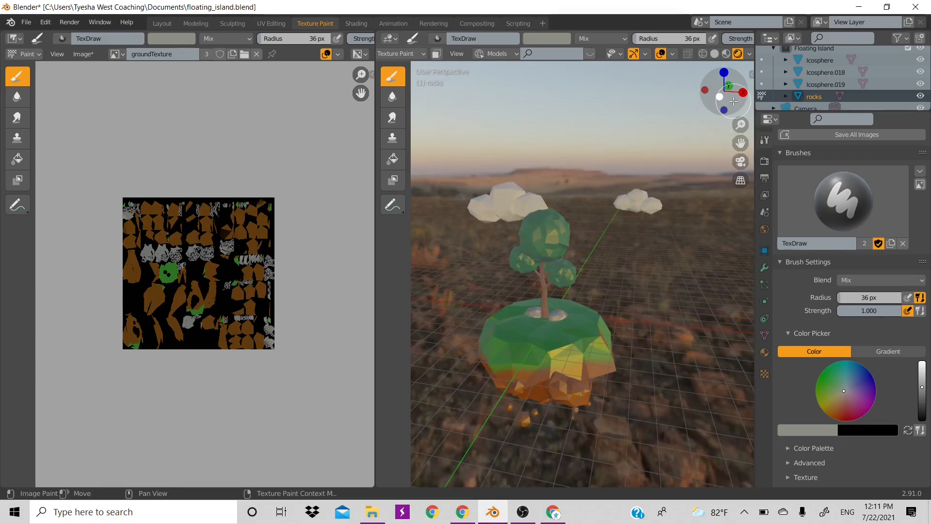
mouse_move(724, 92)
left_mouse_down()
mouse_move(722, 58)
mouse_move(723, 99)
left_mouse_up()
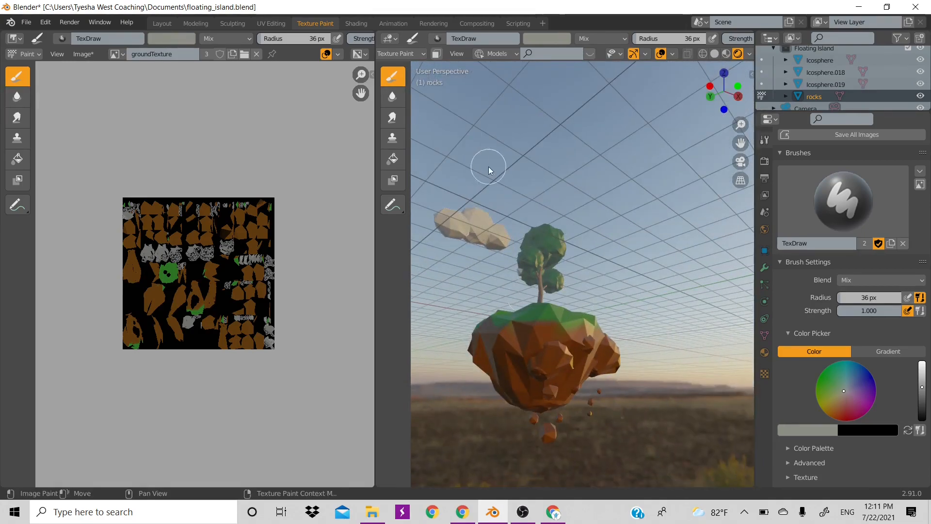
Turn on the face selection mask and select all linked faces of the large rock on the island's underside in Edit Mode.
left_click(437, 54)
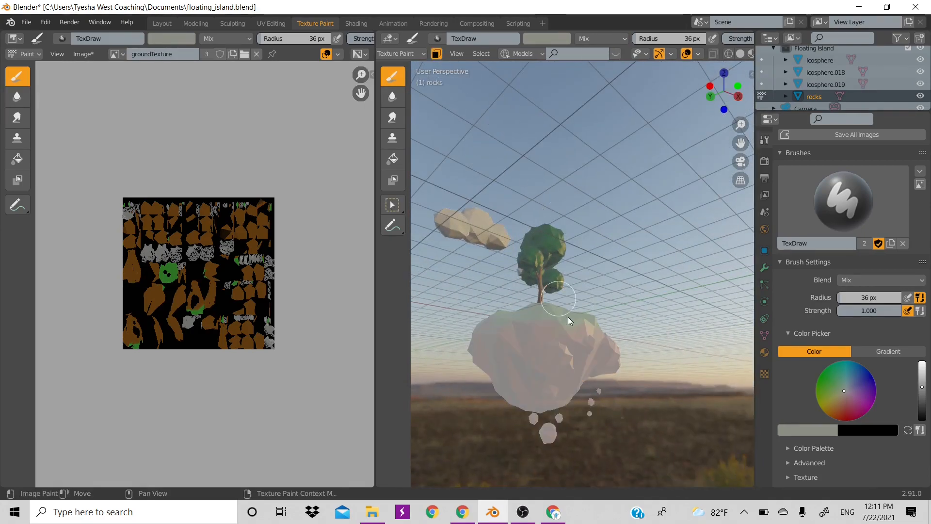
key("Tab")
left_click(583, 363)
left_click(562, 361)
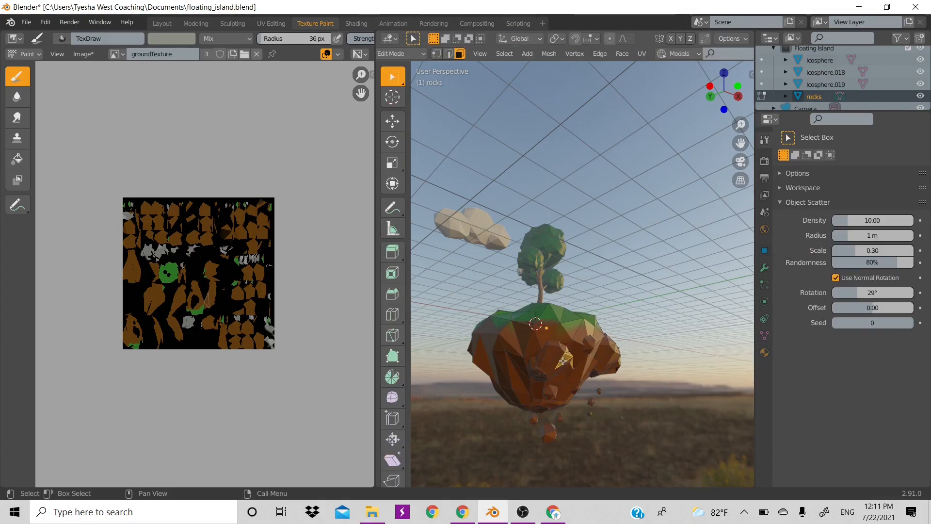
key("ctrl")
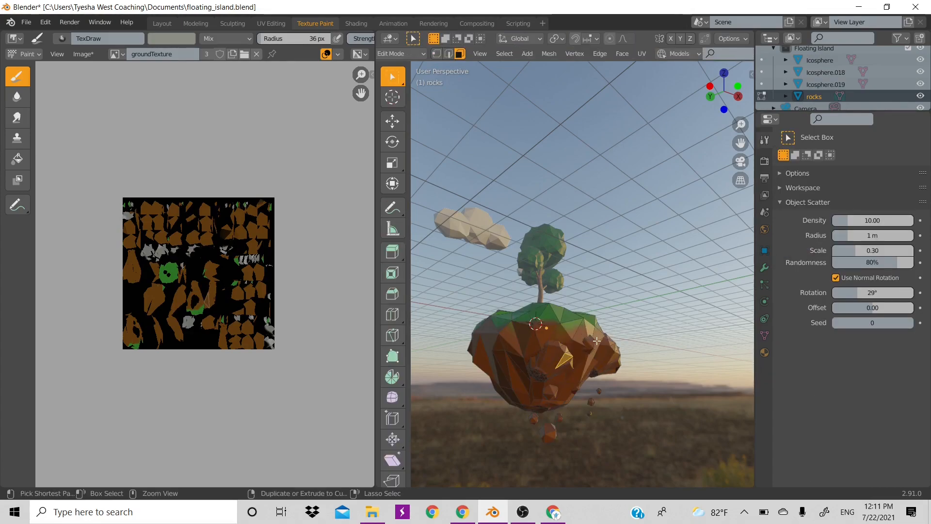
key("ctrl")
key("ctrl+l")
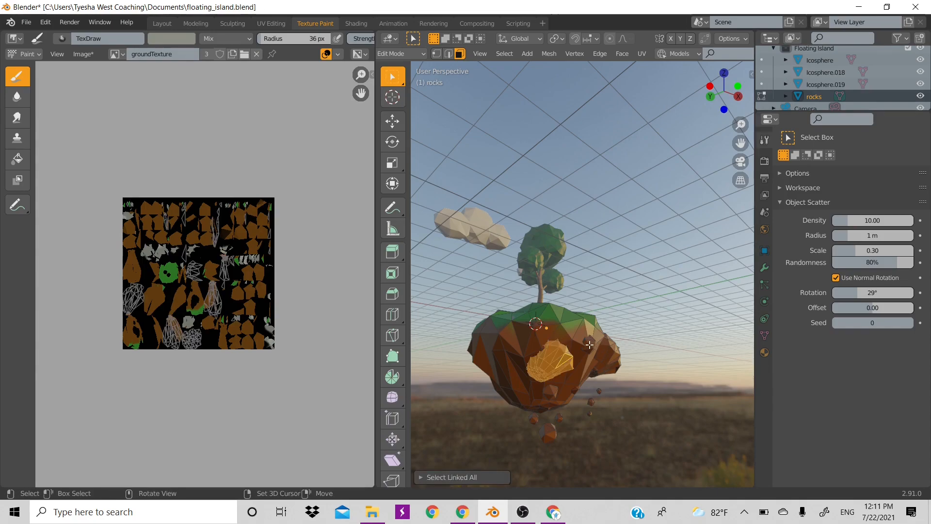
Add the linked faces of the rock beside the large one and of a small floating rock below to the selection.
left_click(589, 344, "shift")
key("ctrl+l")
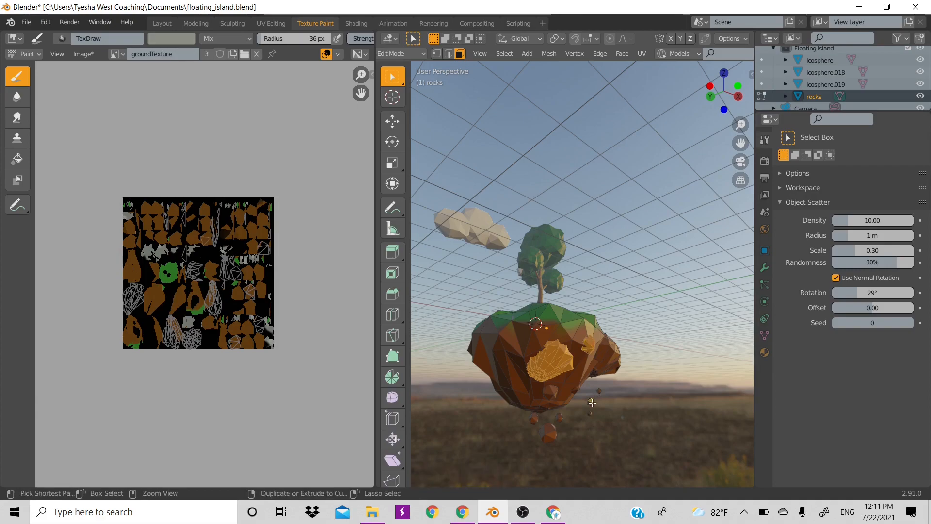
scroll(607, 427, "up", 5)
scroll(610, 427, "down", 8)
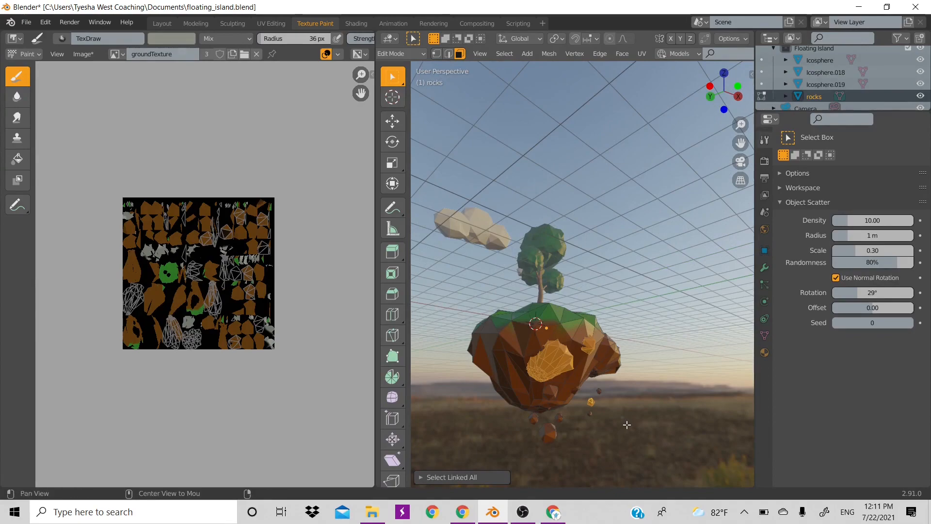
scroll(616, 407, "up", 3)
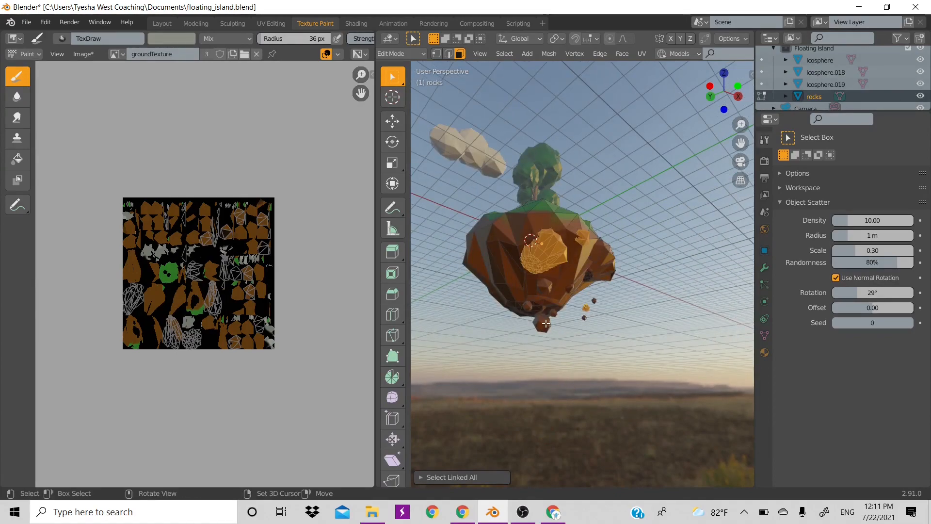
Extend the selection with the linked faces of the lowest hanging rock and three smaller rocks around the island's tip.
key("shift+l")
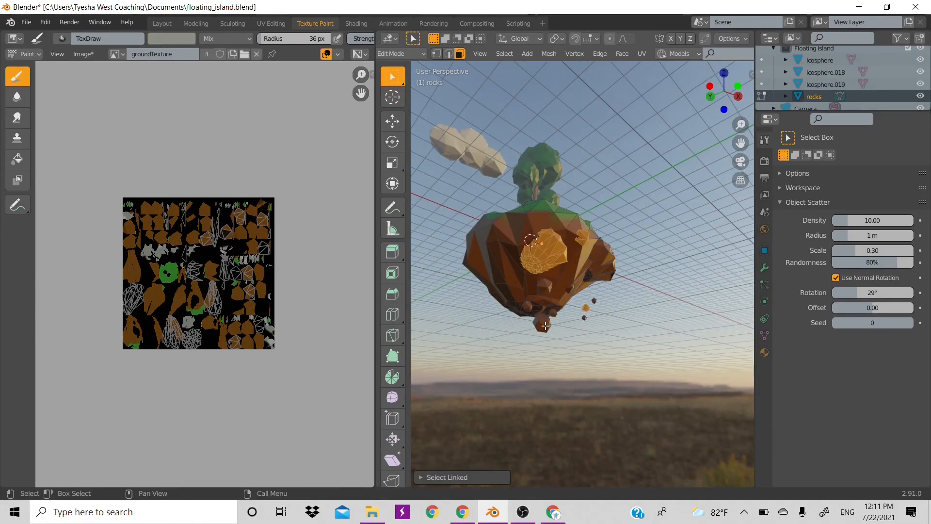
left_click(545, 327, "shift")
key("ctrl+l")
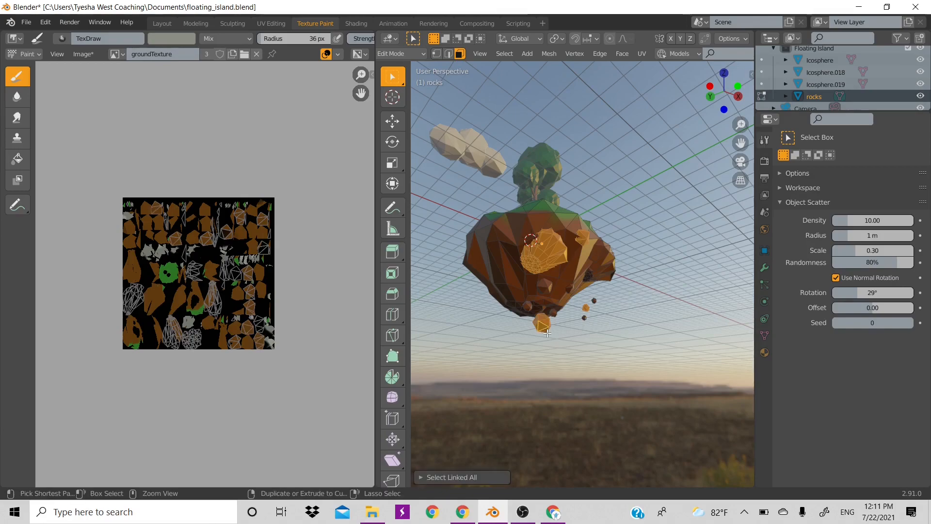
left_click(528, 306, "shift")
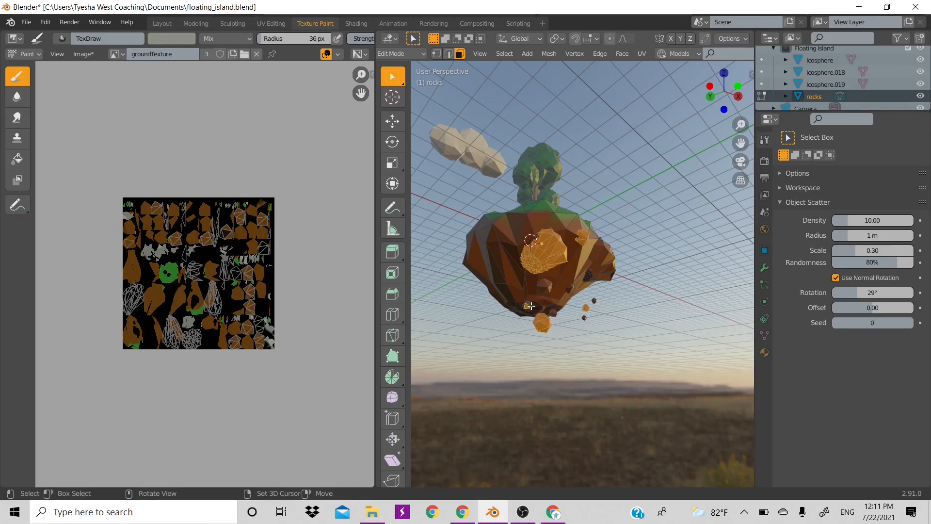
key("ctrl+l")
left_click(548, 289, "shift")
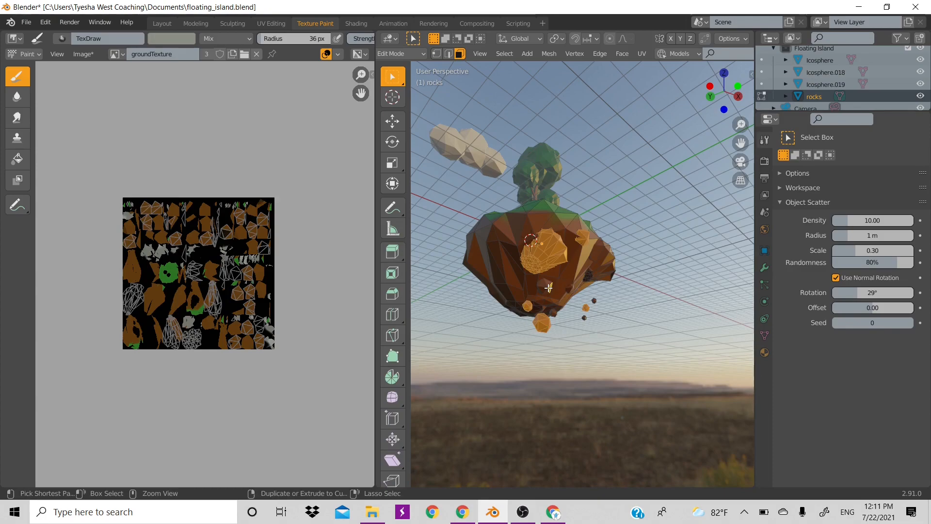
key("ctrl+l")
left_click(569, 289, "shift")
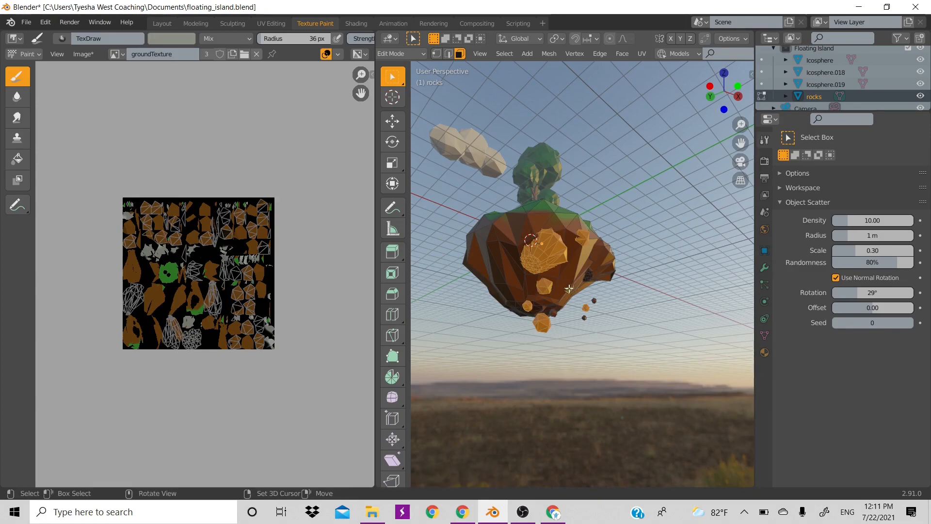
key("ctrl+l")
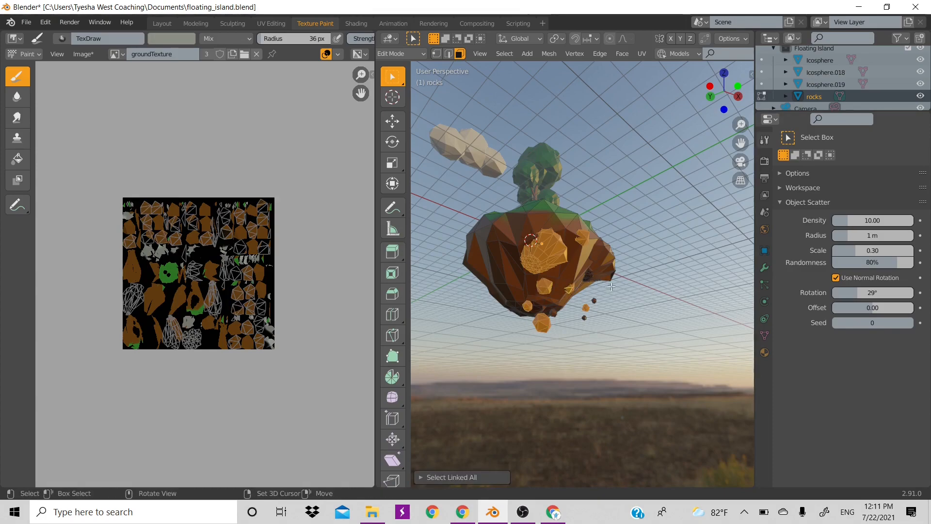
Add the linked faces of the large rock on the island's other side to the selection.
left_click_drag(724, 92, 634, 138)
left_click(606, 270, "shift")
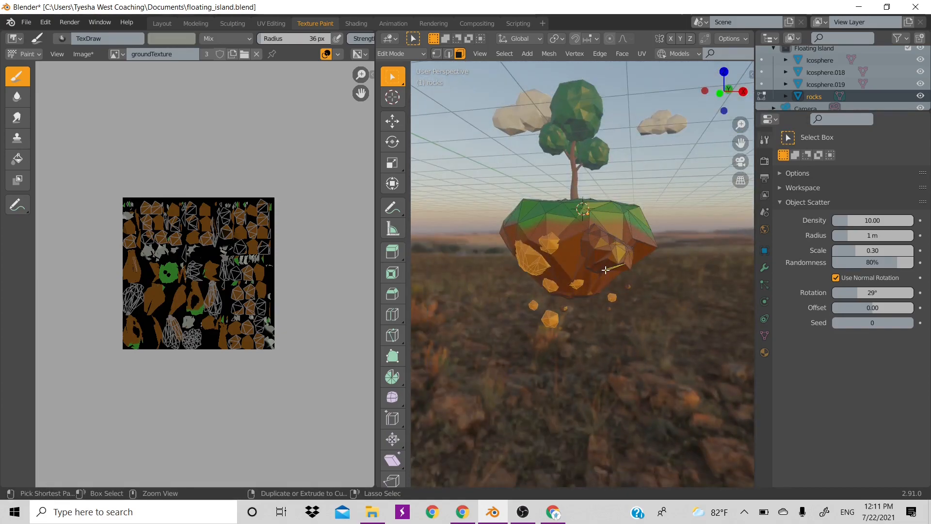
key("ctrl+l")
Add the linked faces of the three remaining tiny floating rocks beneath the island to the selection.
middle_click_drag(589, 310, 569, 313)
left_click(560, 308, "shift")
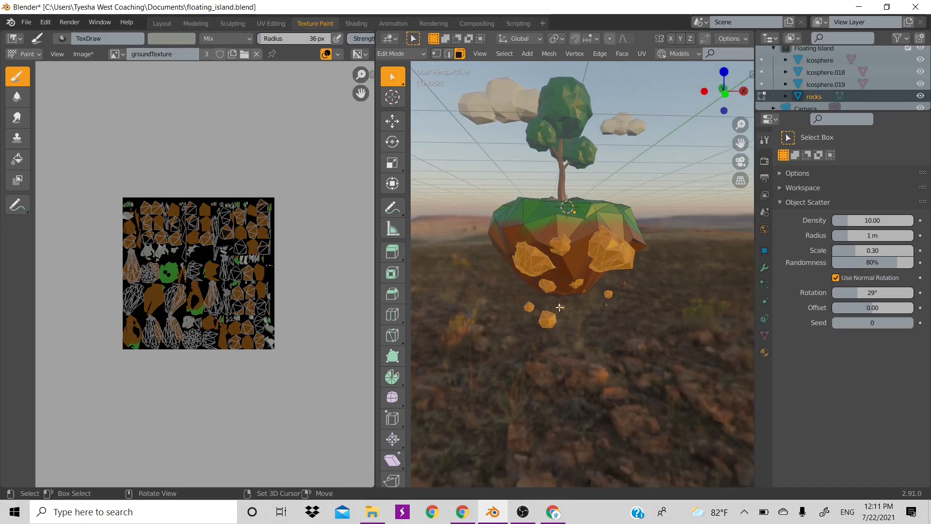
key("ctrl+l")
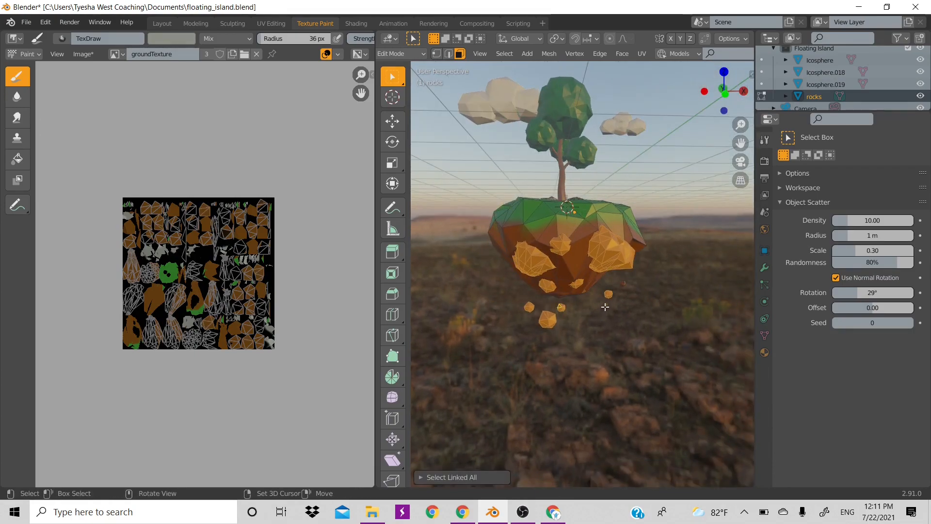
left_click(605, 304, "shift")
key("ctrl+l")
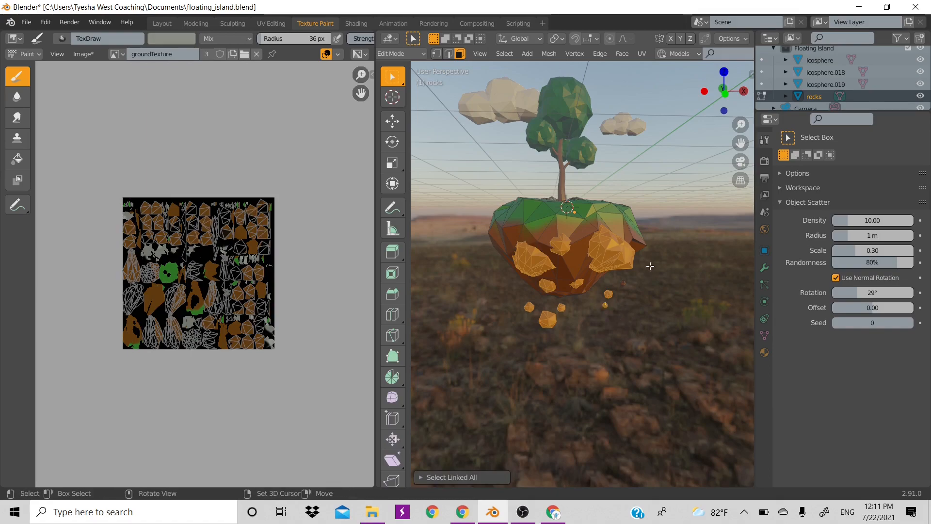
left_click(623, 283, "shift")
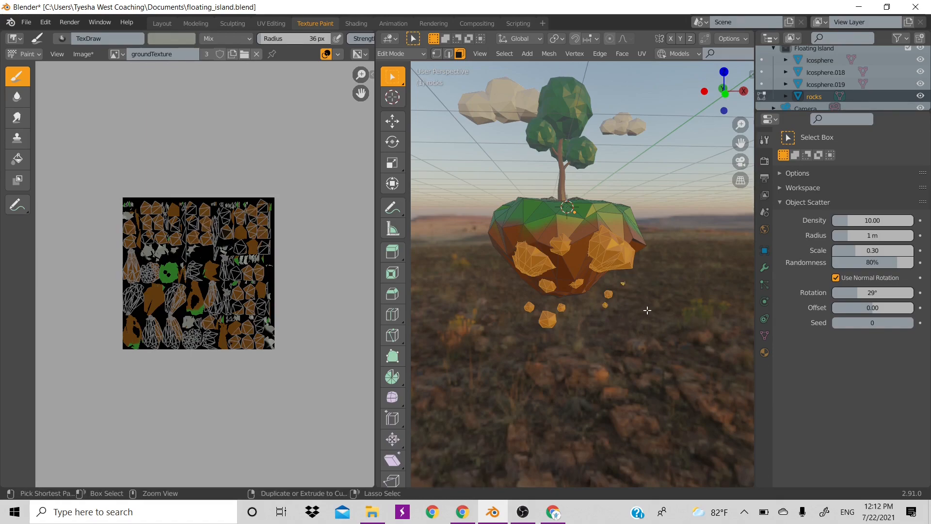
key("ctrl+l")
Return to Texture Paint mode and paint the selected rocks gray from above, enlarging the brush radius to 198 px.
left_click_drag(724, 100, 687, 106)
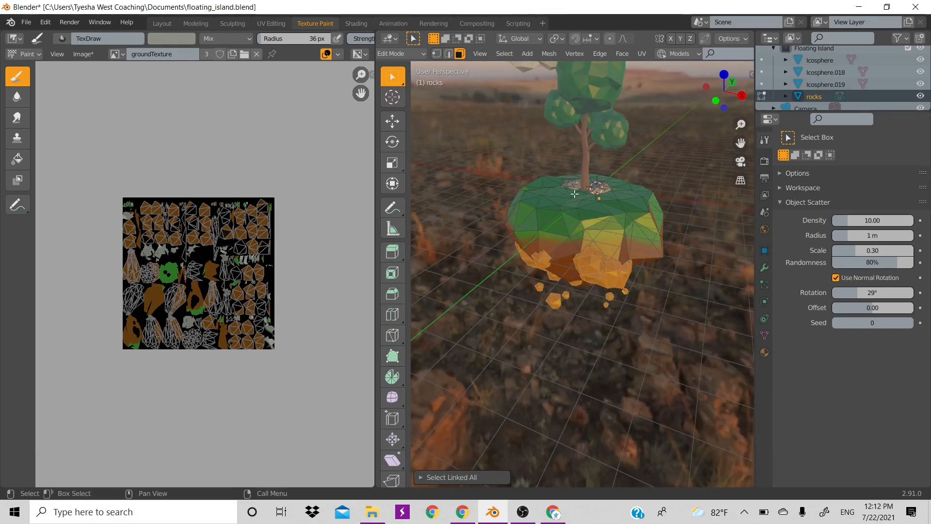
key("Tab")
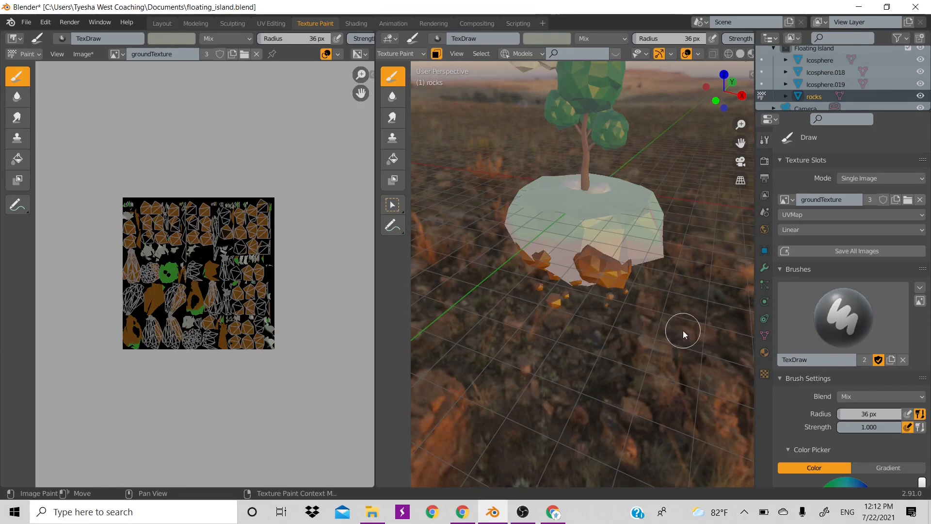
left_click_drag(657, 312, 604, 279)
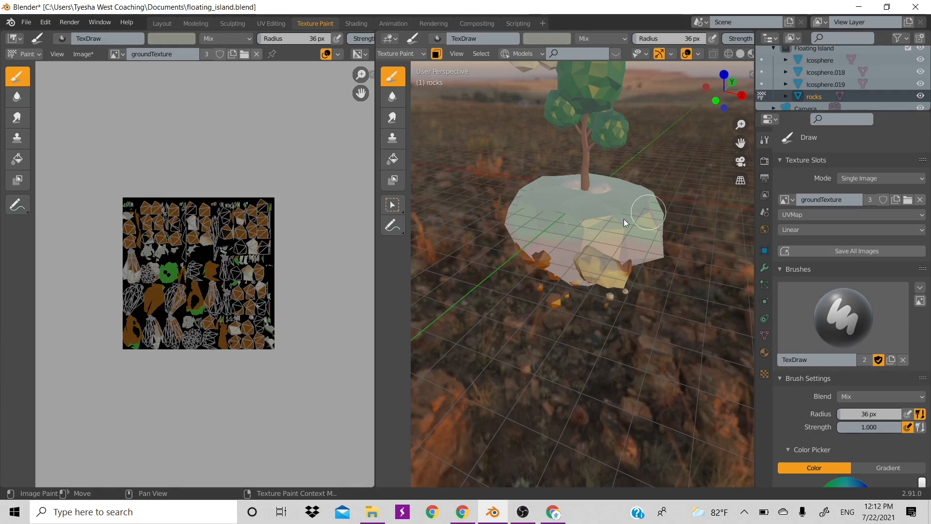
key("f")
left_click(702, 178)
mouse_move(555, 293)
left_mouse_down()
mouse_move(667, 271)
mouse_move(601, 307)
mouse_move(569, 285)
mouse_move(623, 280)
mouse_move(558, 269)
left_mouse_up()
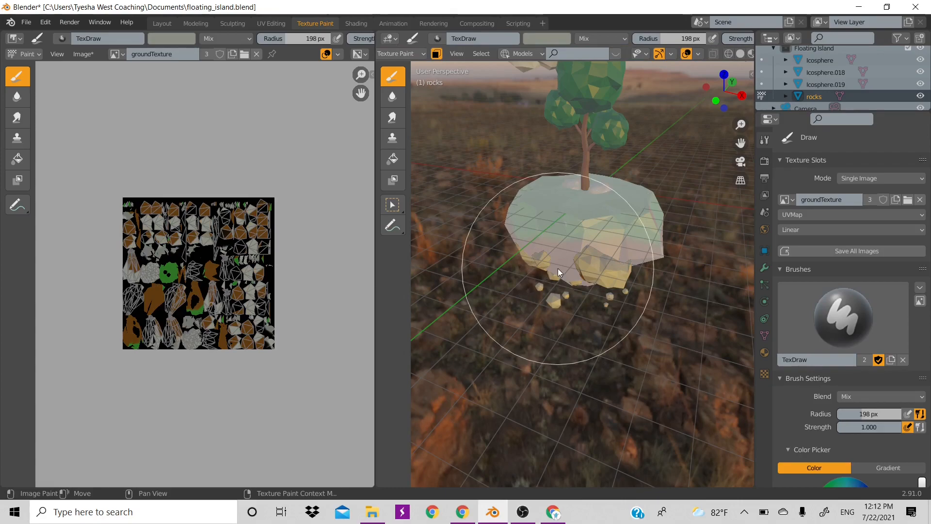
Paint the remaining brown faces of the selected rocks gray from the front, from below and from behind.
left_click_drag(731, 71, 716, 99)
mouse_move(575, 276)
left_mouse_down()
mouse_move(538, 265)
mouse_move(634, 338)
mouse_move(601, 243)
mouse_move(653, 240)
mouse_move(654, 293)
mouse_move(581, 298)
mouse_move(604, 271)
left_mouse_up()
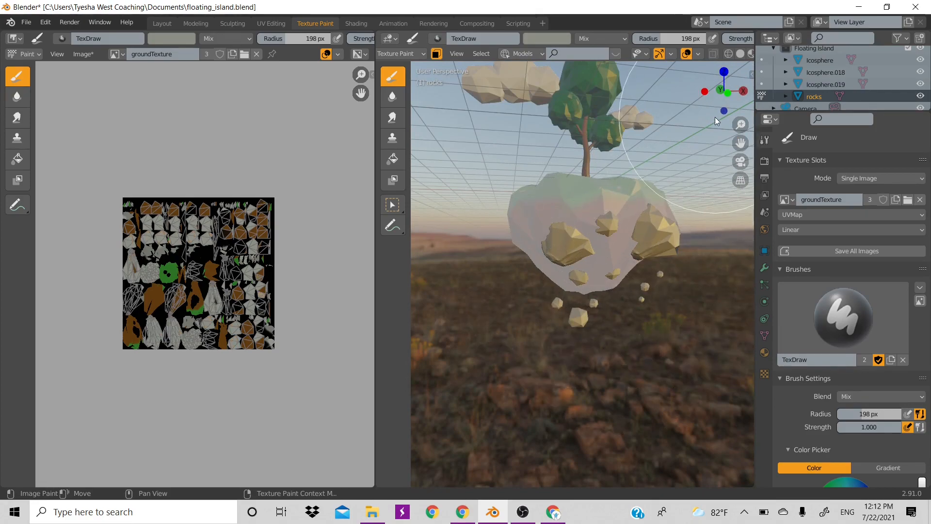
left_click_drag(721, 94, 708, 96)
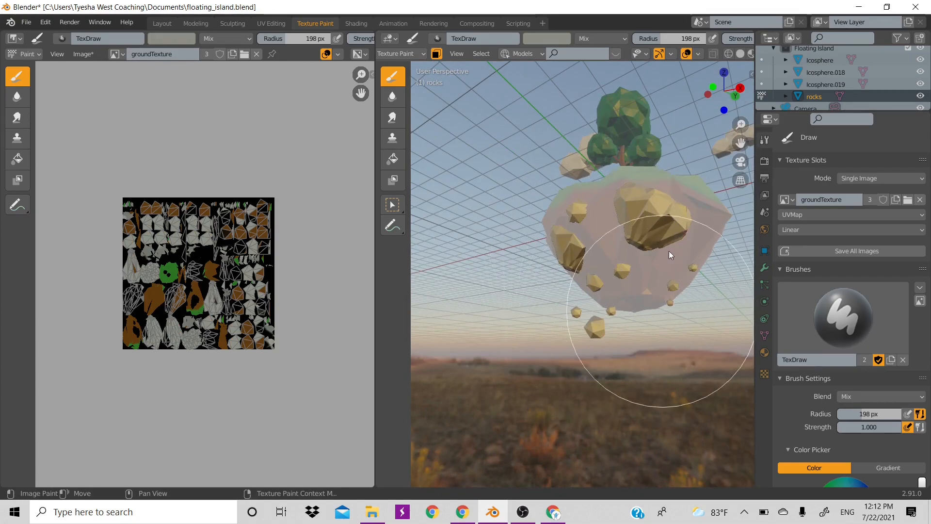
mouse_move(715, 111)
left_mouse_down()
mouse_move(716, 97)
mouse_move(620, 214)
left_mouse_up()
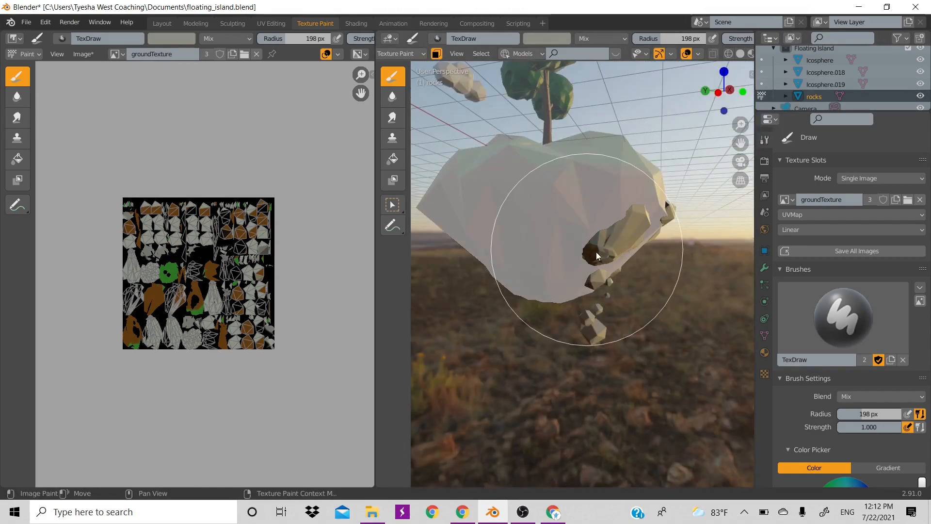
left_click(584, 239)
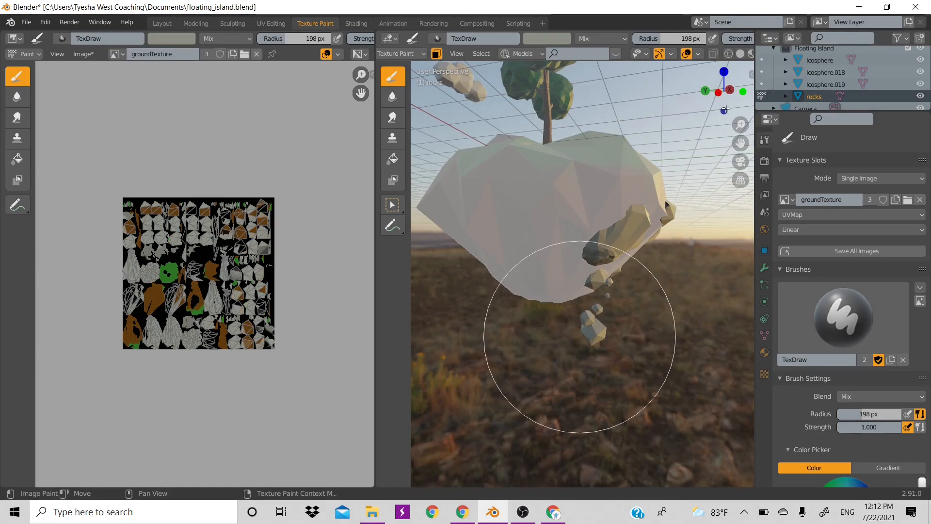
left_click_drag(727, 108, 723, 160)
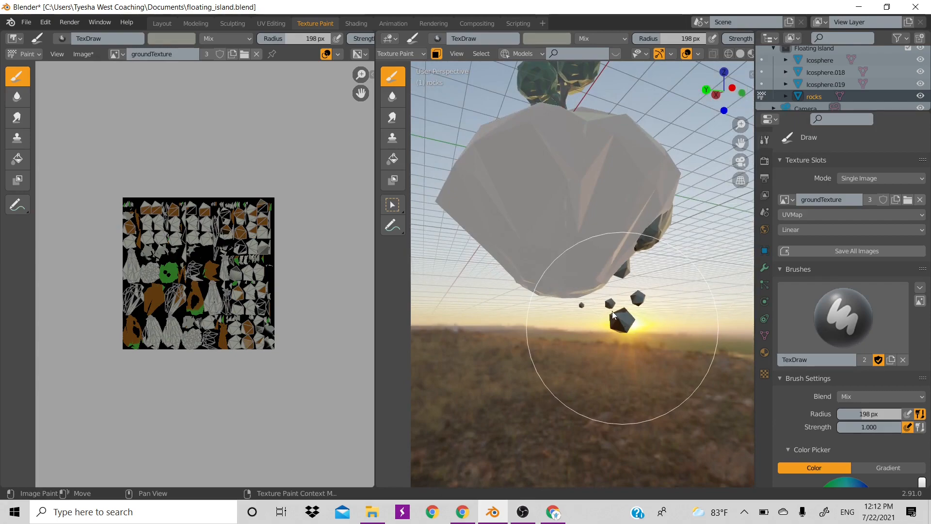
left_click_drag(641, 344, 633, 320)
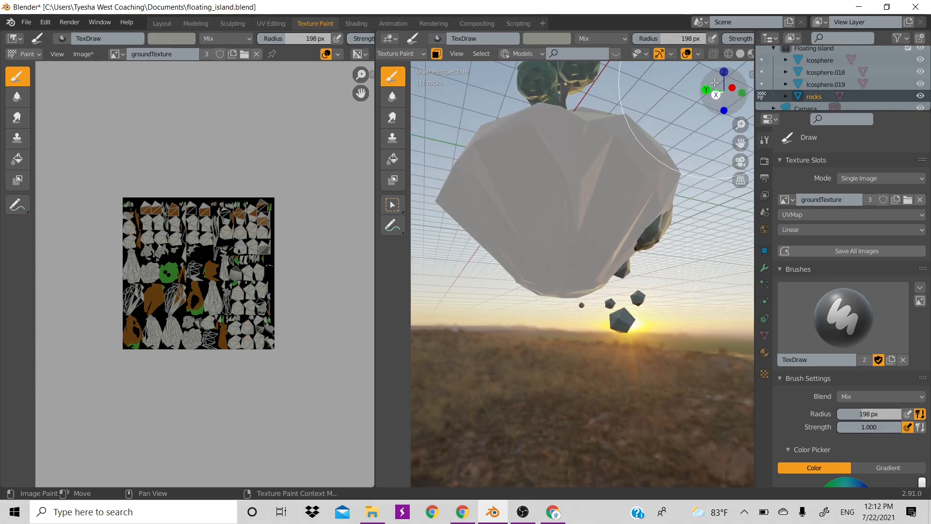
Examine the gray rocks from below, from above and from close up for unpainted faces.
mouse_move(715, 92)
left_mouse_down()
mouse_move(701, 93)
mouse_move(736, 89)
mouse_move(740, 78)
left_mouse_up()
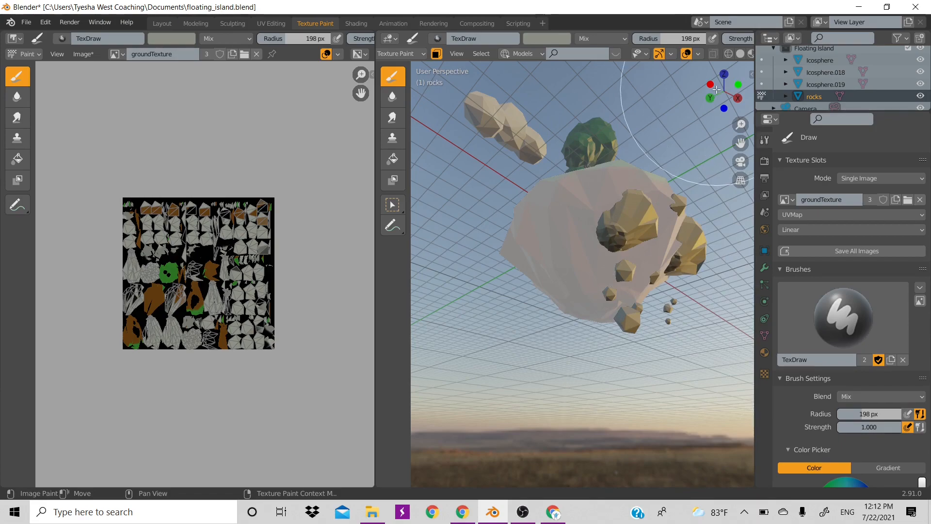
left_click_drag(728, 87, 656, 217)
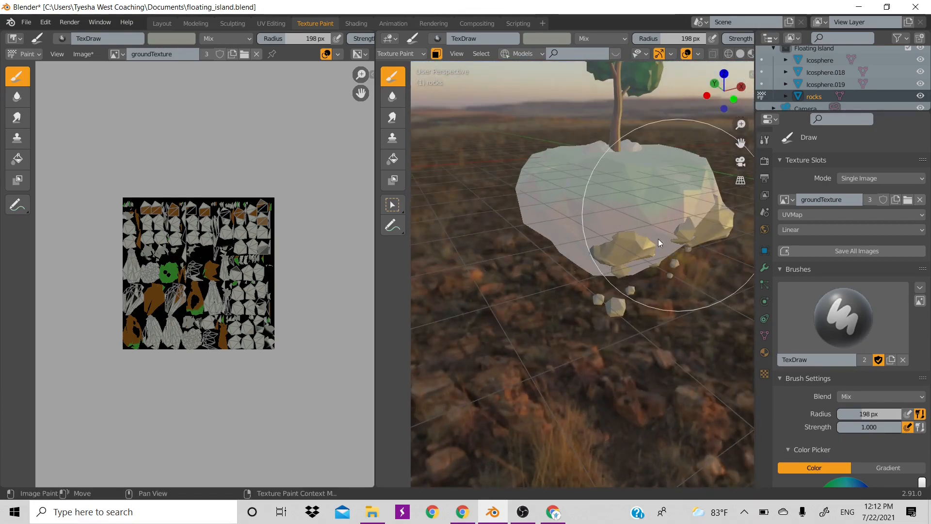
scroll(650, 255, "up", 10)
scroll(650, 255, "down", 10)
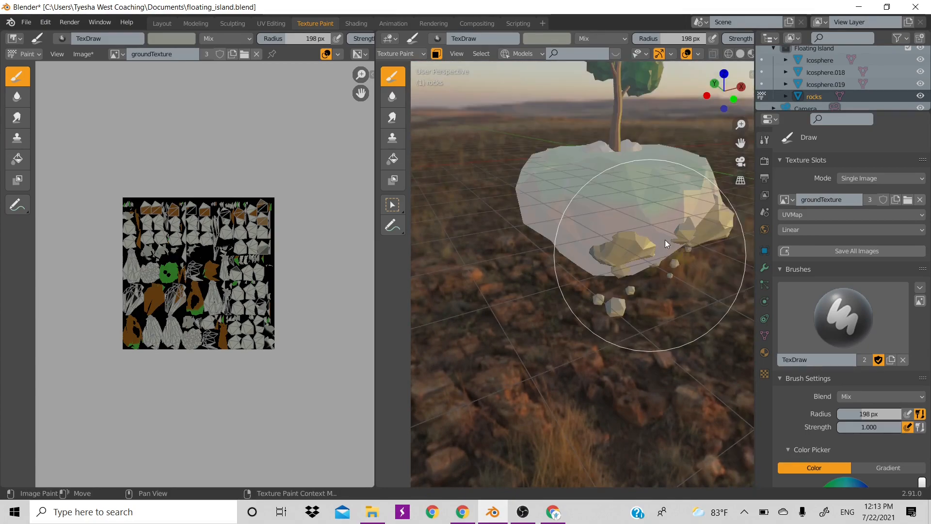
mouse_move(668, 238)
middle_mouse_down()
mouse_move(630, 273)
mouse_move(671, 244)
mouse_move(655, 247)
middle_mouse_up()
scroll(633, 271, "up", 8)
scroll(633, 272, "down", 8)
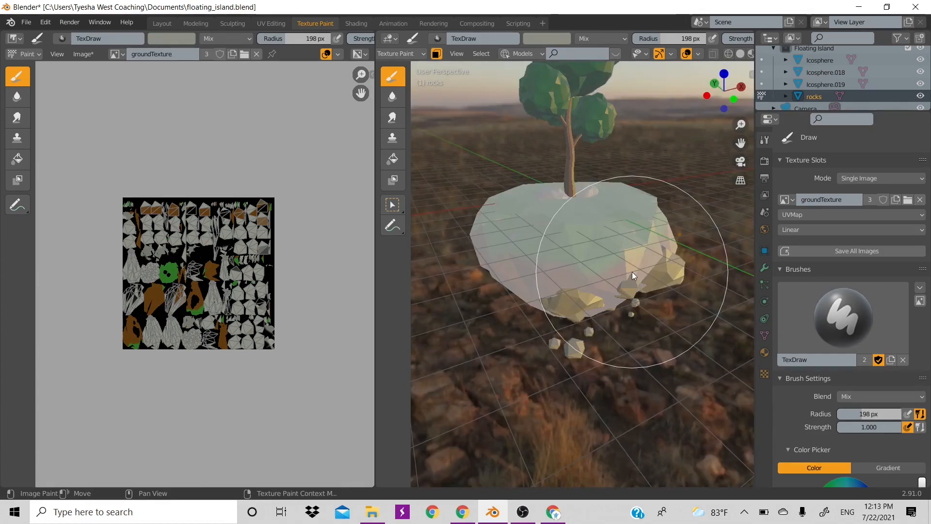
middle_click_drag(662, 320, 670, 321)
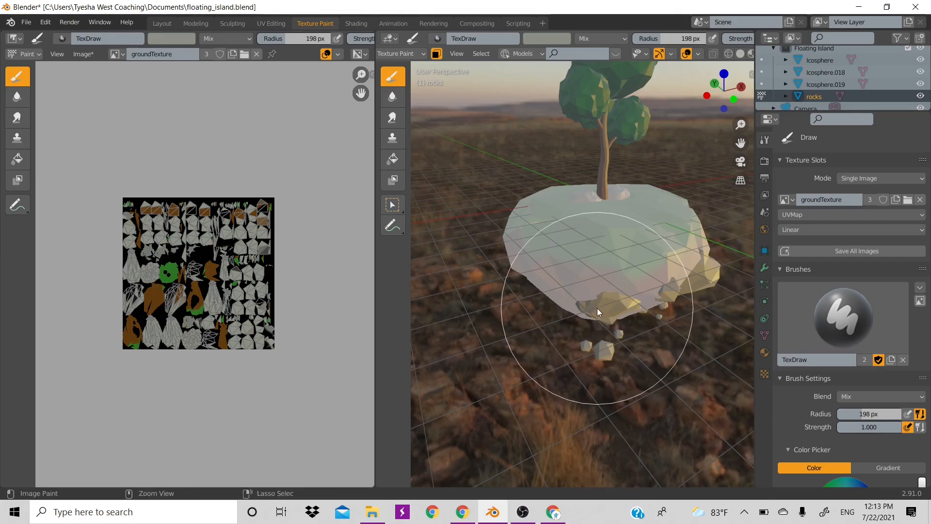
Reduce the brush radius to 9 px and undo the black test strokes on the rock beneath the island.
left_click_drag(598, 308, 618, 313)
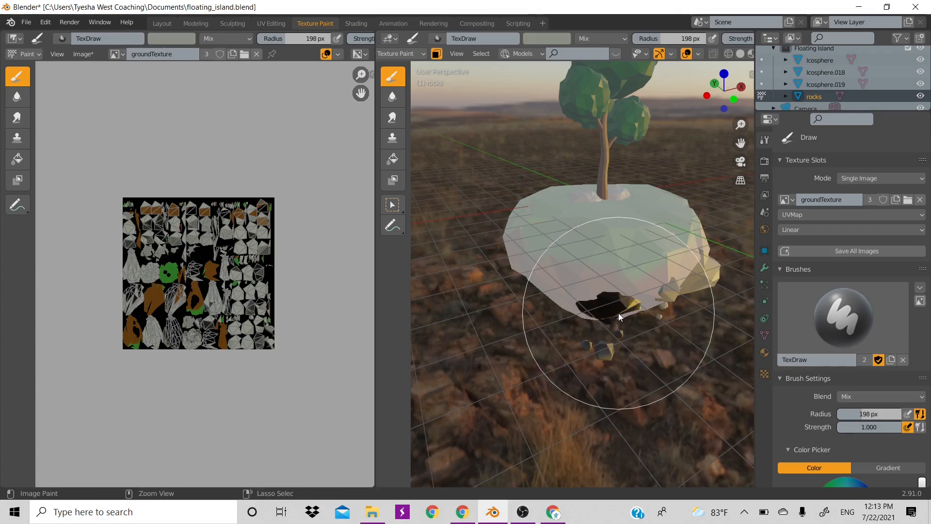
key("ctrl+z")
key("f")
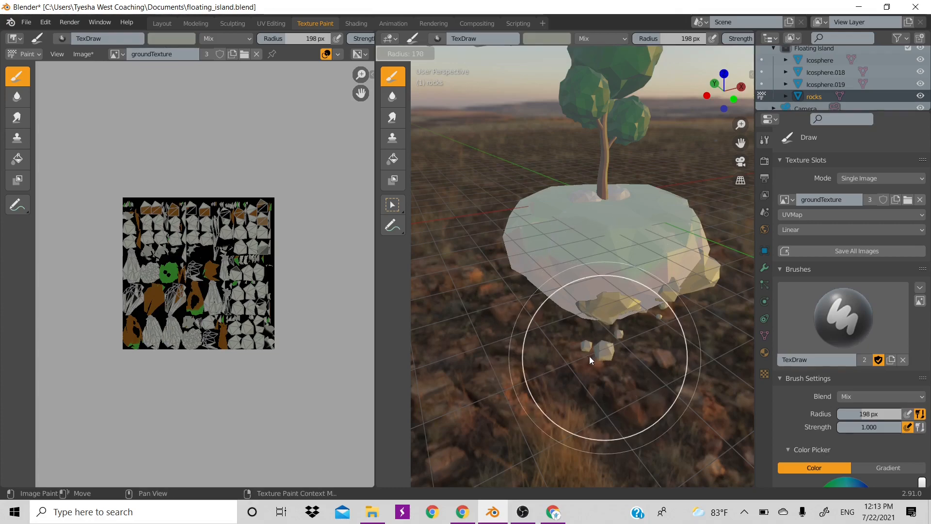
left_click(514, 359)
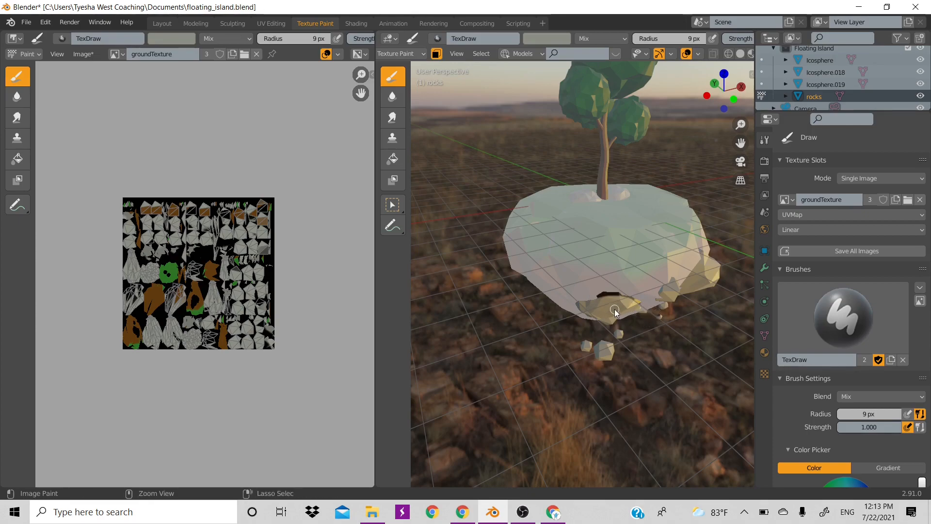
left_click_drag(612, 298, 606, 295)
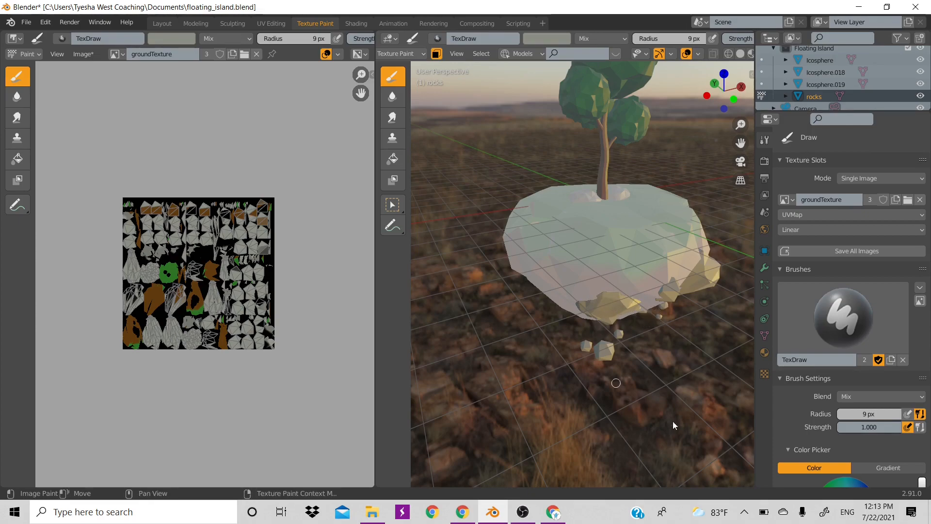
Set the brush color to dark brown, test it on the rock's upper edge and undo the stroke.
scroll(811, 442, "down", 3)
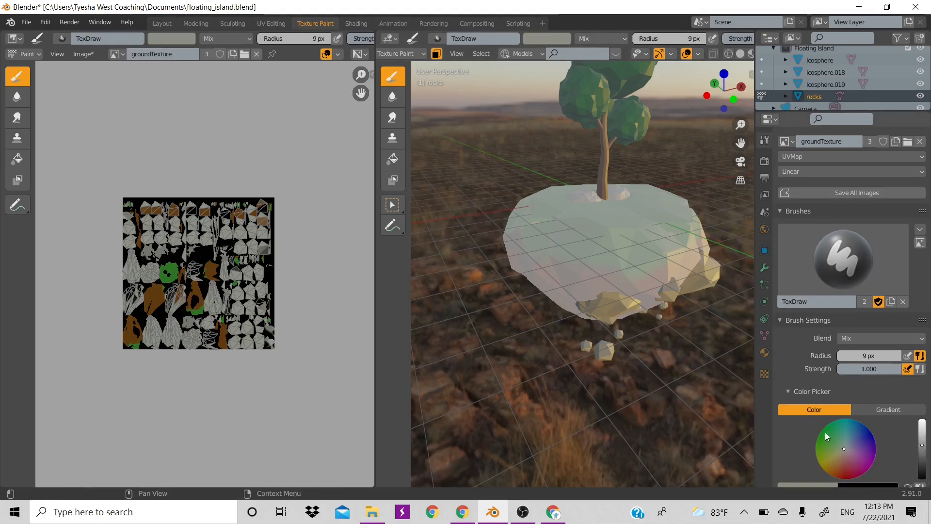
left_click_drag(834, 452, 833, 465)
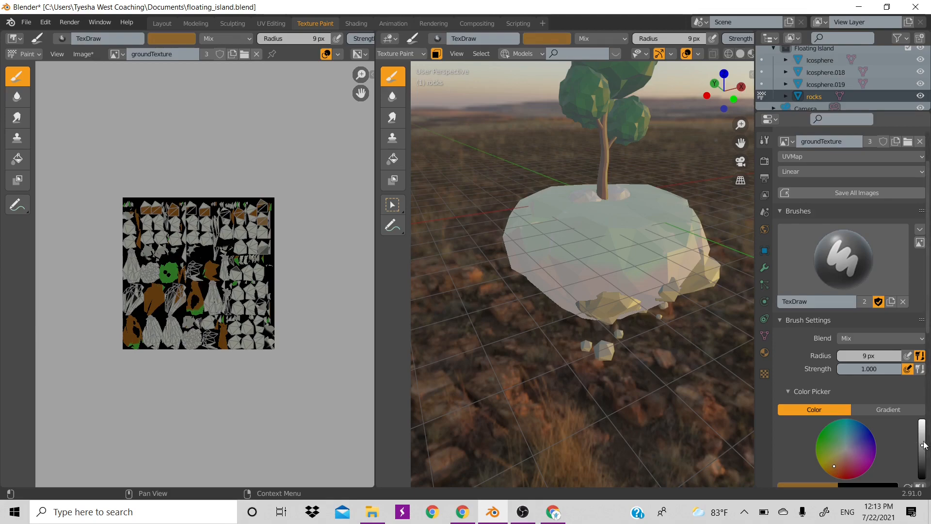
left_click_drag(922, 446, 922, 458)
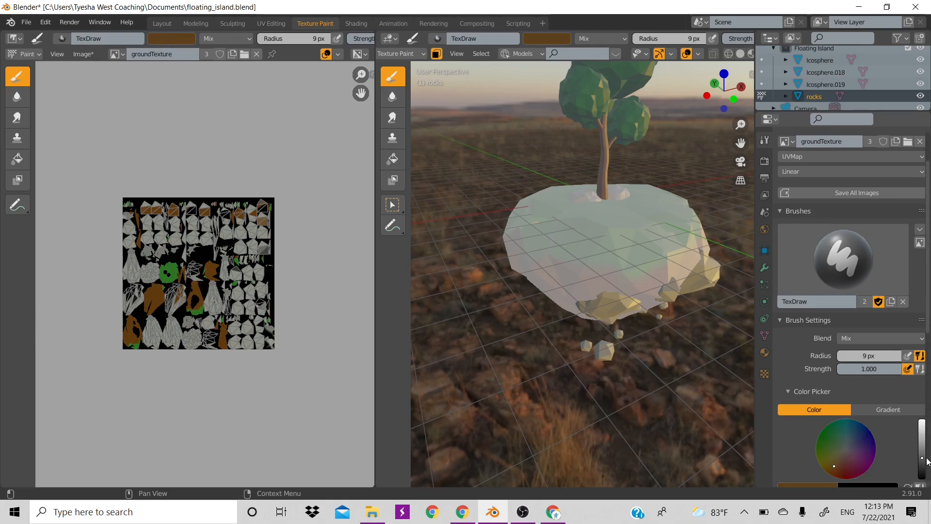
scroll(642, 302, "up", 5)
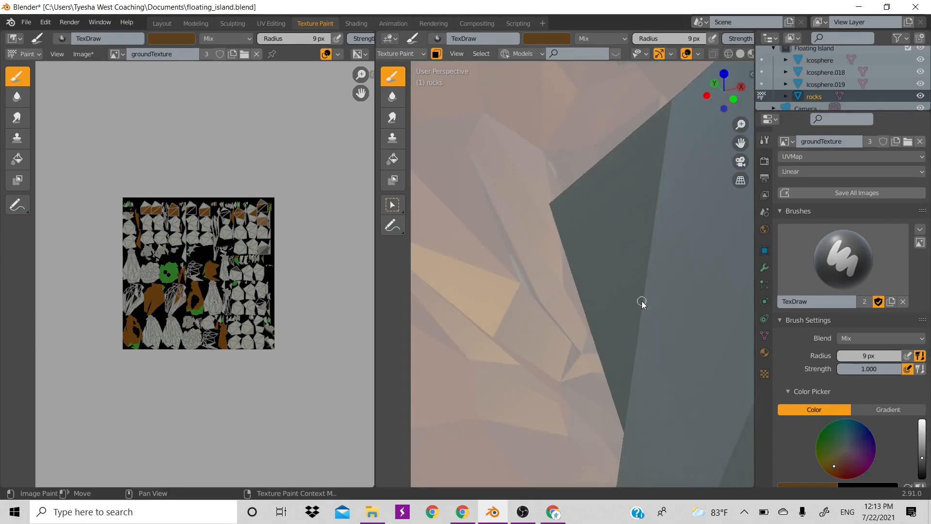
scroll(642, 301, "down", 5)
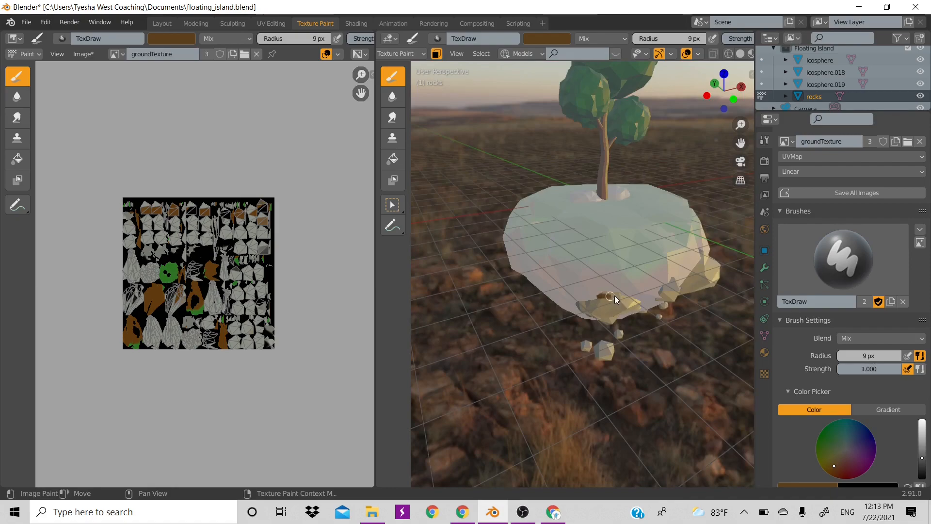
key("ctrl+z")
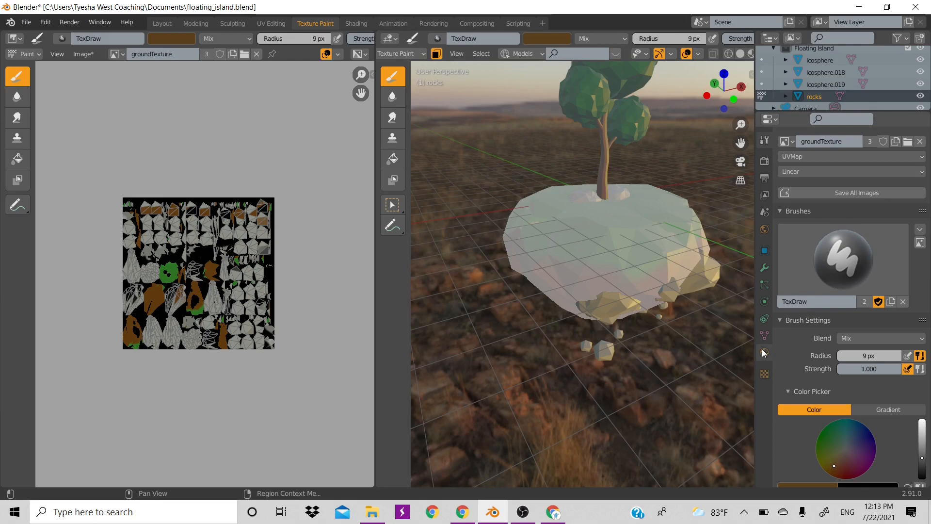
Try the Overlay blend mode on the rock and darken the brown brush color further.
left_click(850, 336)
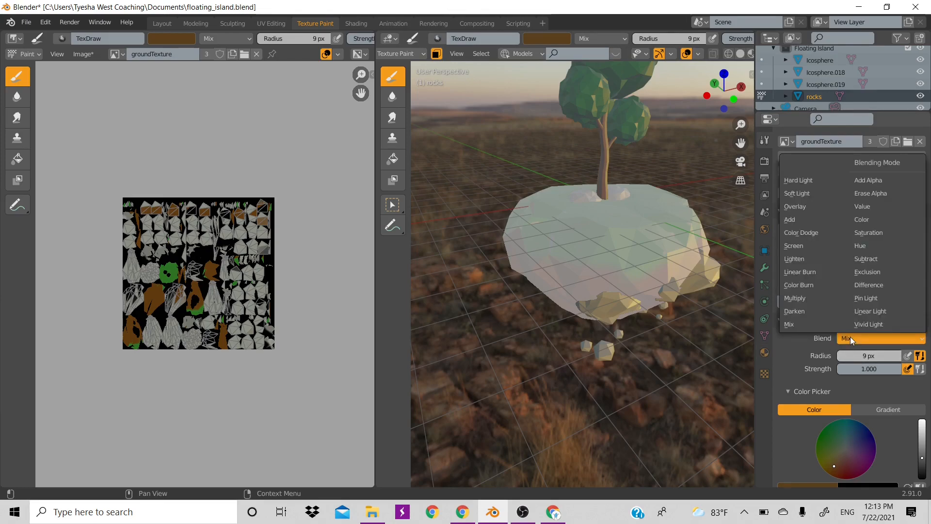
left_click(804, 207)
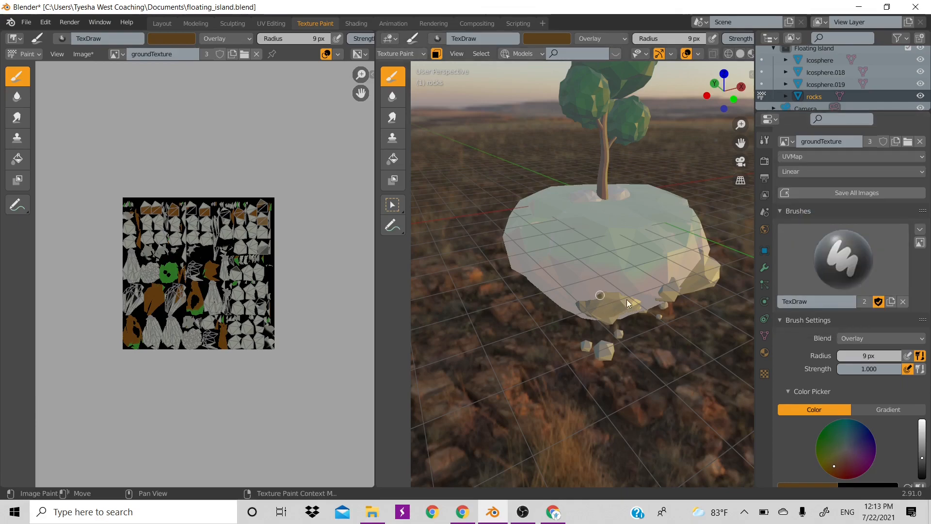
left_click_drag(628, 300, 608, 289)
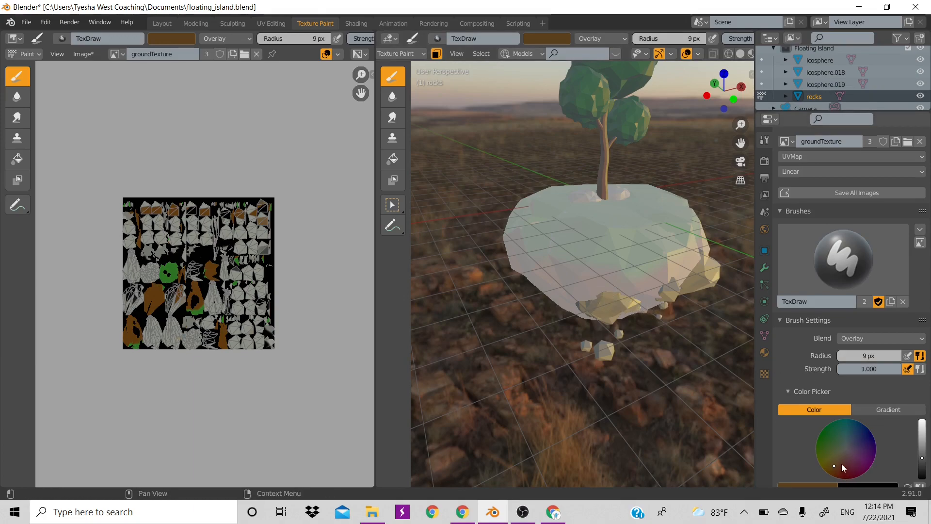
mouse_move(833, 464)
left_mouse_down()
mouse_move(837, 477)
mouse_move(833, 464)
left_mouse_up()
left_click(923, 461)
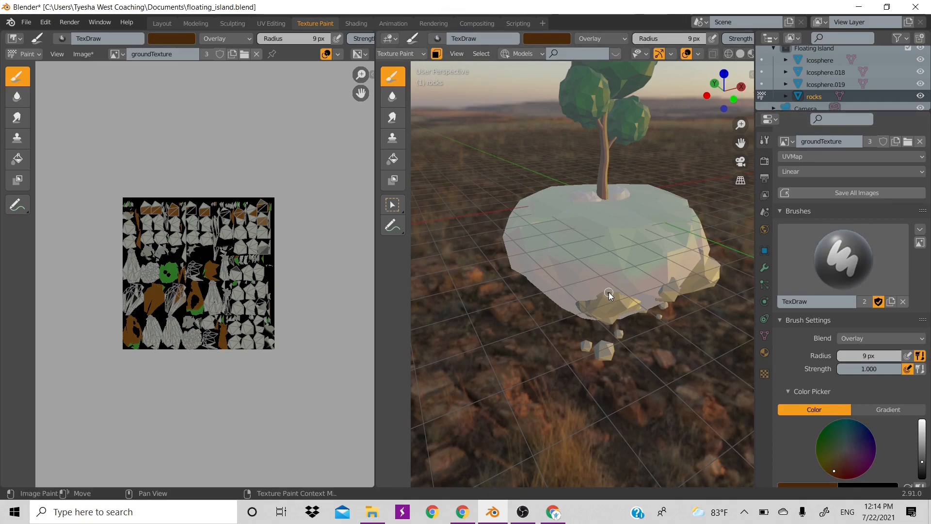
Try the Add Alpha and Difference brush blend modes, and return the blend mode to Mix for painting the rock.
left_click(849, 339)
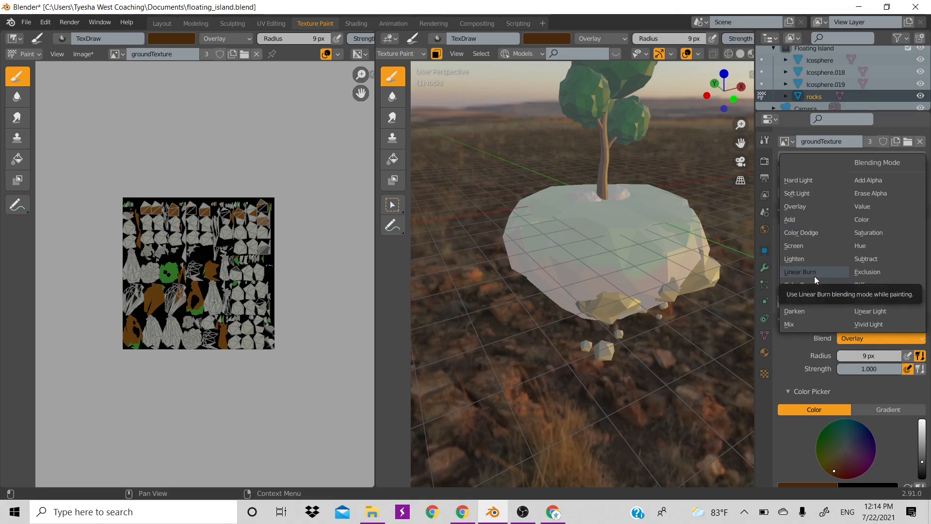
left_click(862, 339)
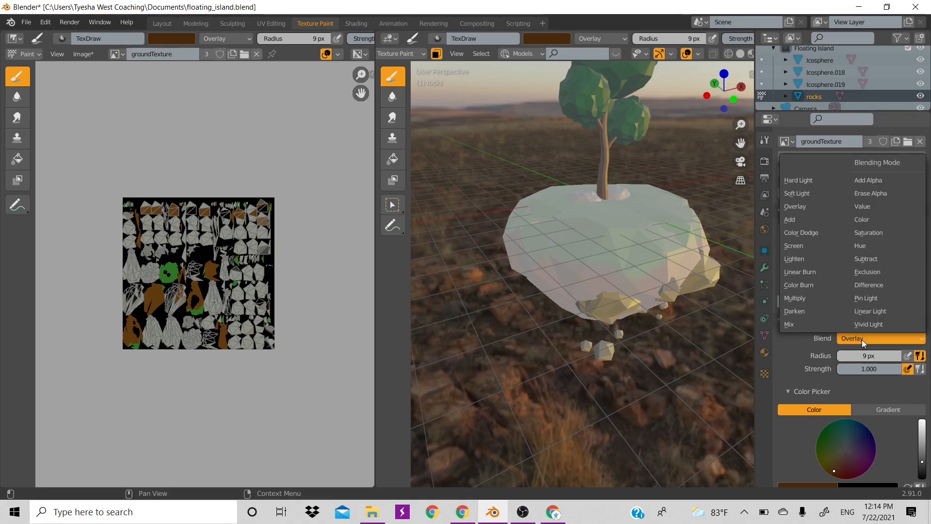
left_click(889, 181)
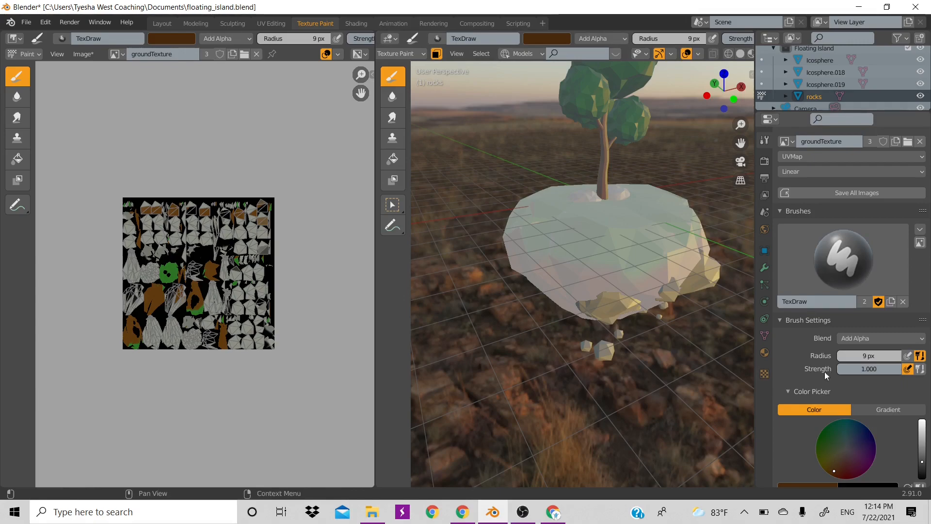
left_click(861, 340)
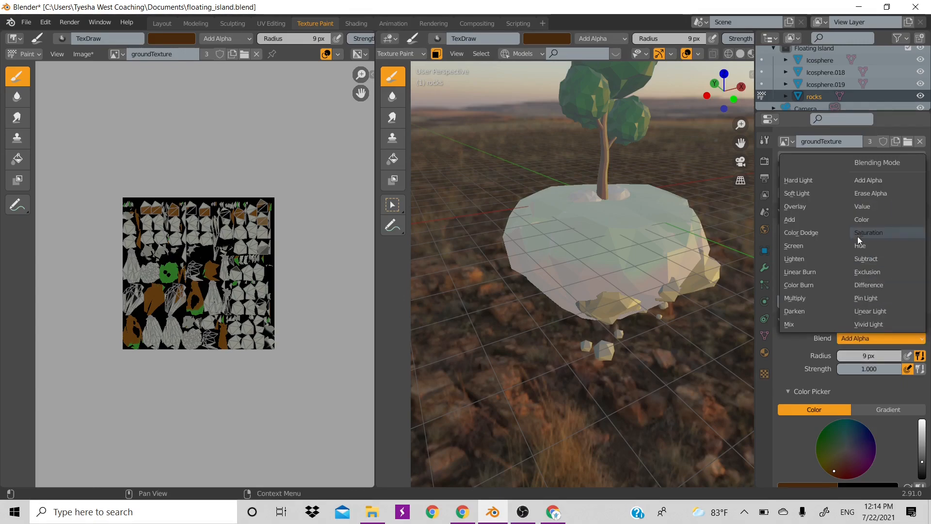
left_click(869, 286)
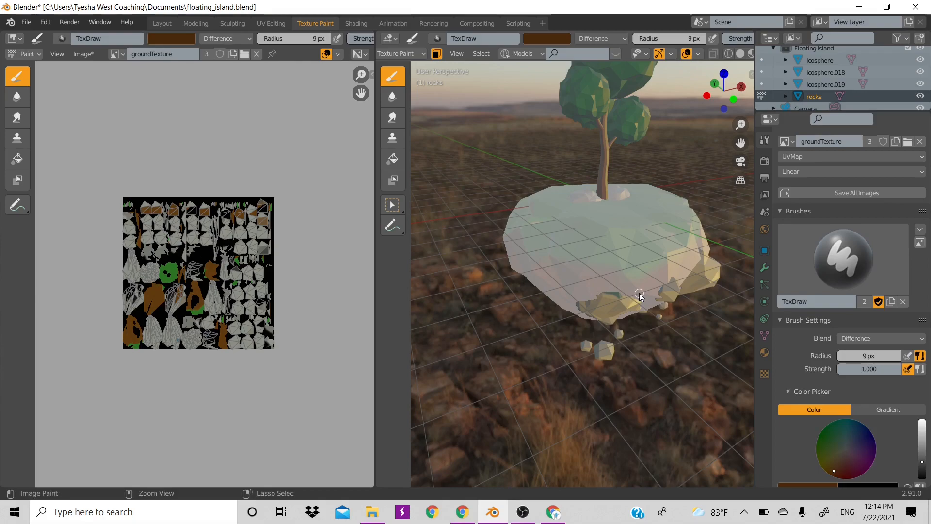
left_click(847, 338)
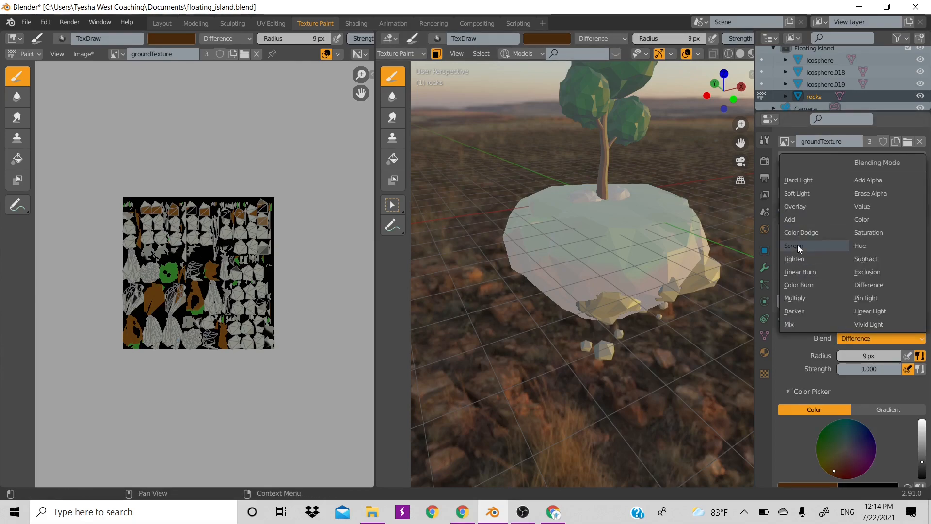
left_click(798, 324)
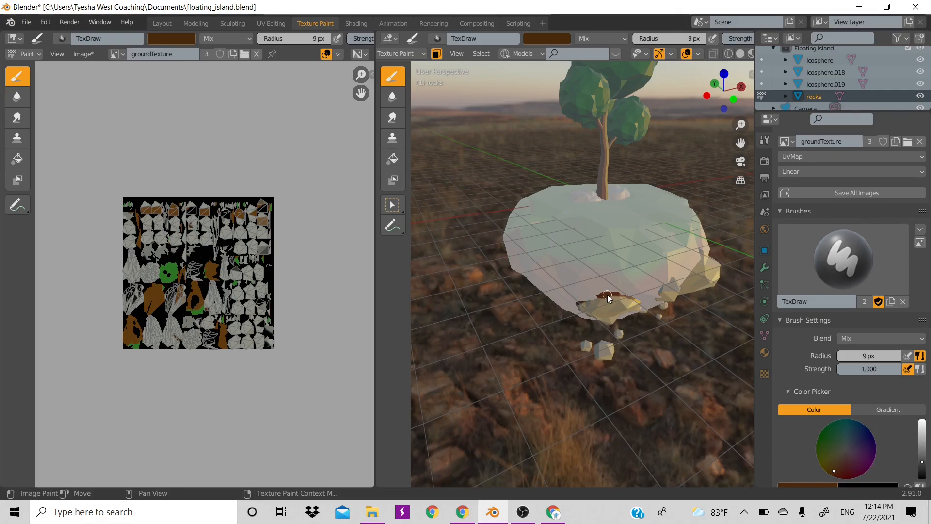
Try painting dark brown shading along the edges of the rocks on the island's side, and undo the strokes.
left_click_drag(724, 89, 703, 95)
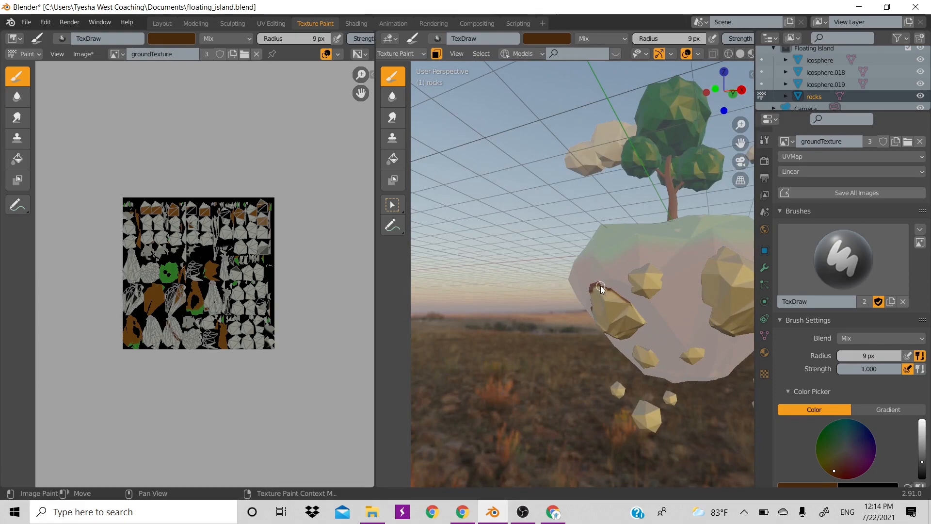
mouse_move(600, 286)
left_mouse_down()
mouse_move(639, 308)
mouse_move(642, 325)
mouse_move(637, 309)
left_mouse_up()
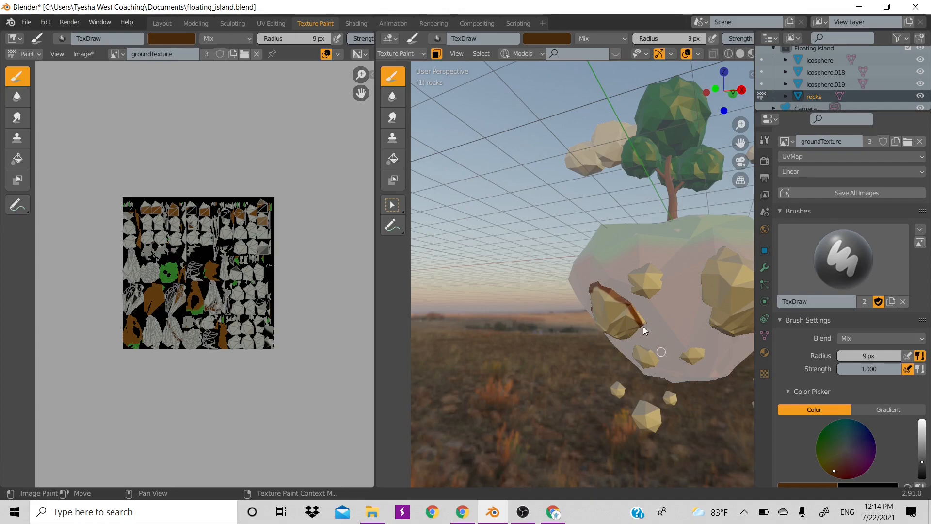
left_click_drag(639, 346, 644, 365)
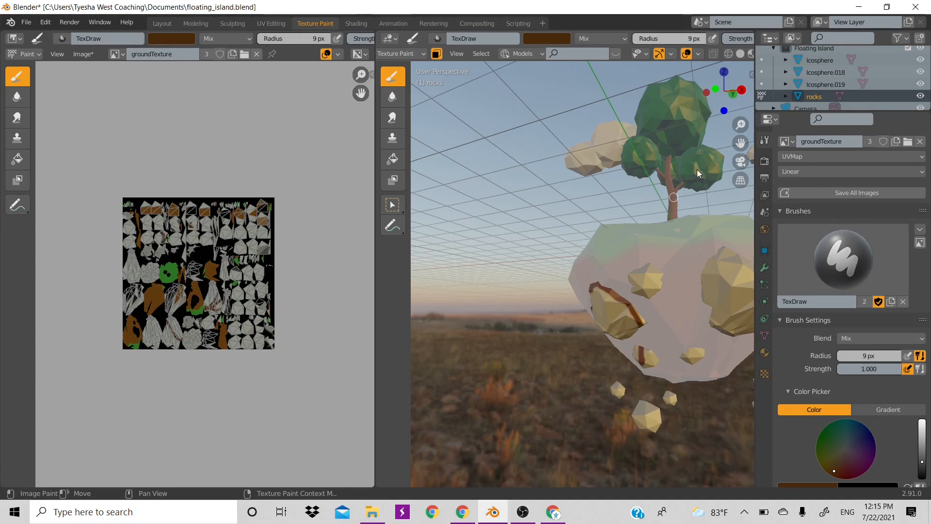
key("ctrl+z")
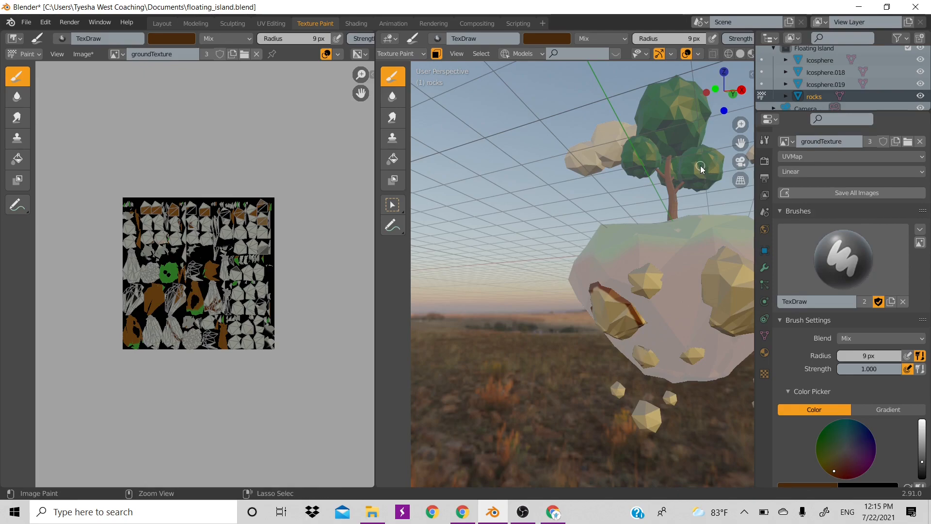
key("ctrl+z")
key("ctrl+z")
key("ctrl+z")
key("ctrl+z")
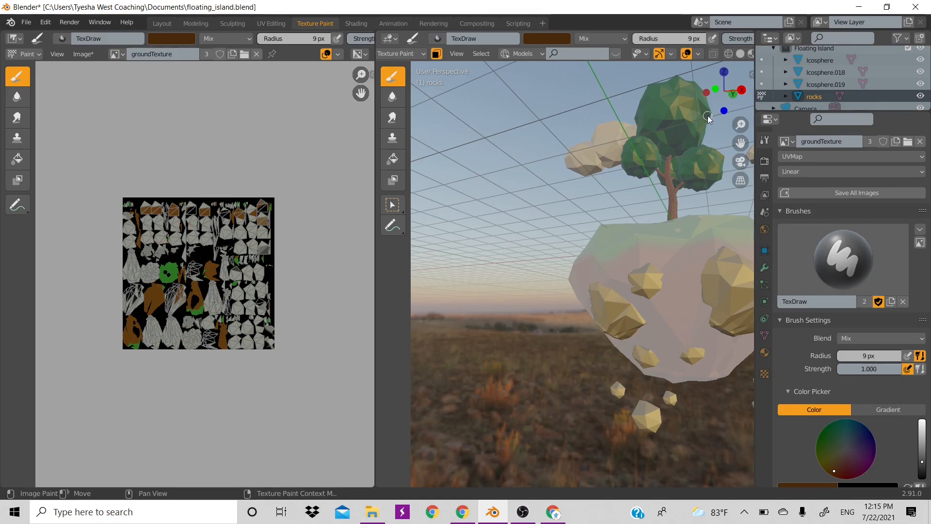
Turn off the face selection mask and examine the painted island from the side and from above.
left_click_drag(713, 93, 717, 99)
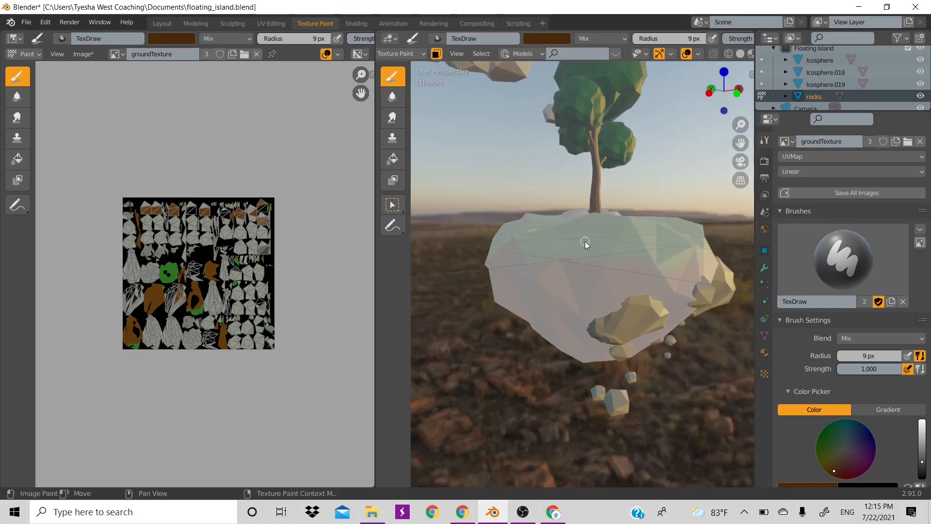
key("Tab")
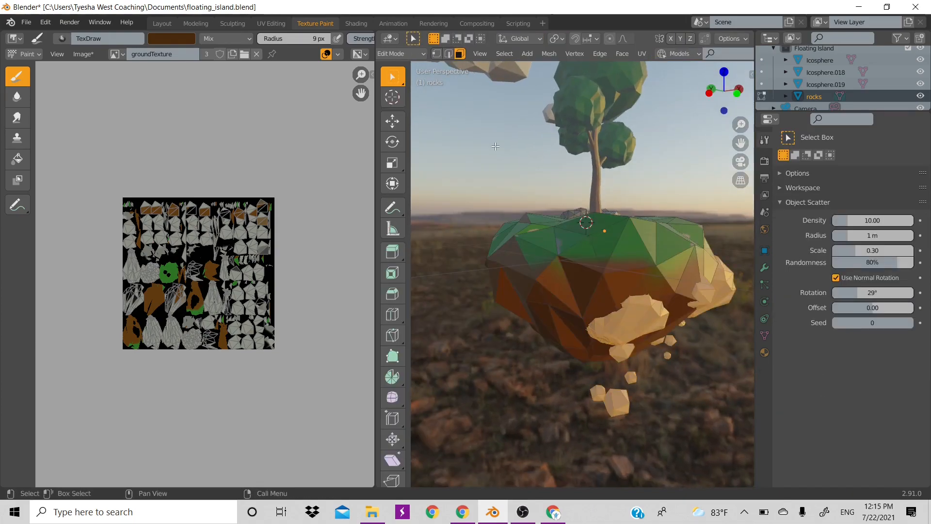
key("Tab")
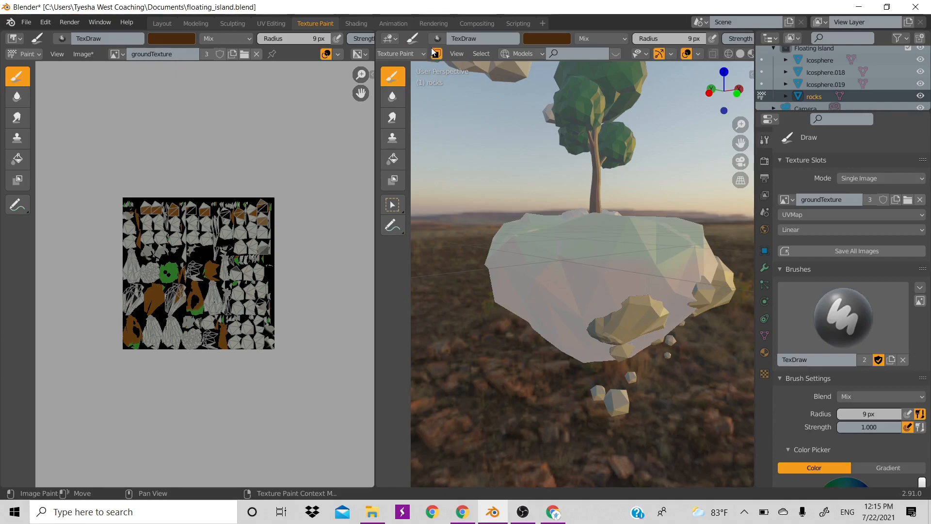
mouse_move(723, 92)
left_mouse_down()
mouse_move(715, 122)
mouse_move(724, 97)
mouse_move(719, 115)
left_mouse_up()
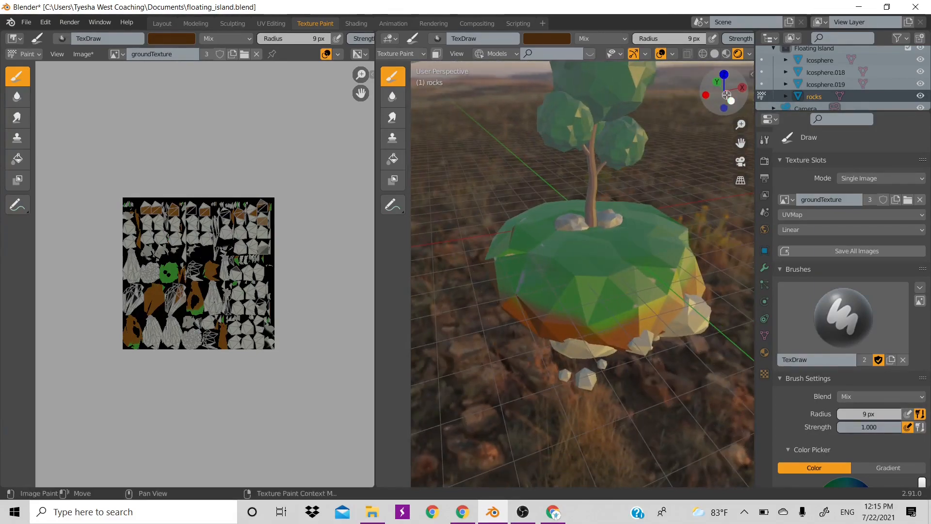
Select all linked faces of the island's ground in Edit Mode and return to Texture Paint mode with the face selection mask on.
key("Tab")
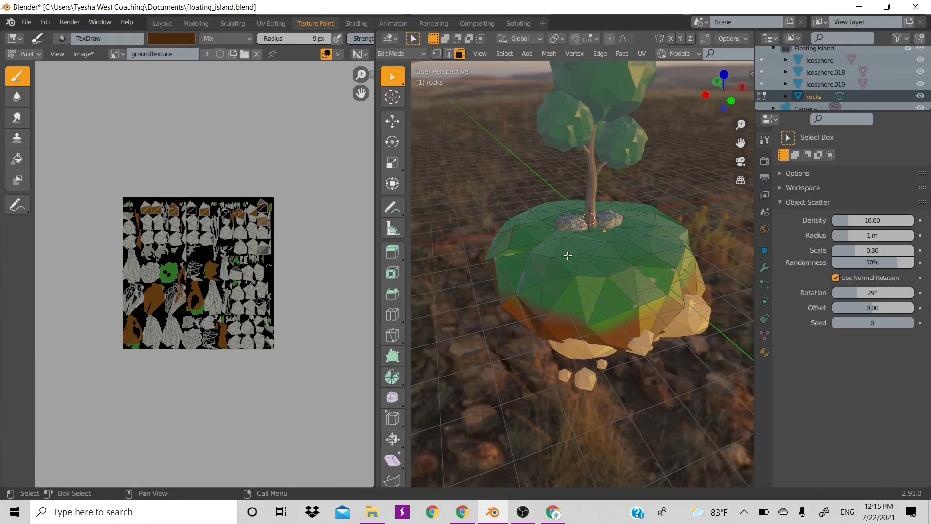
left_click(568, 258)
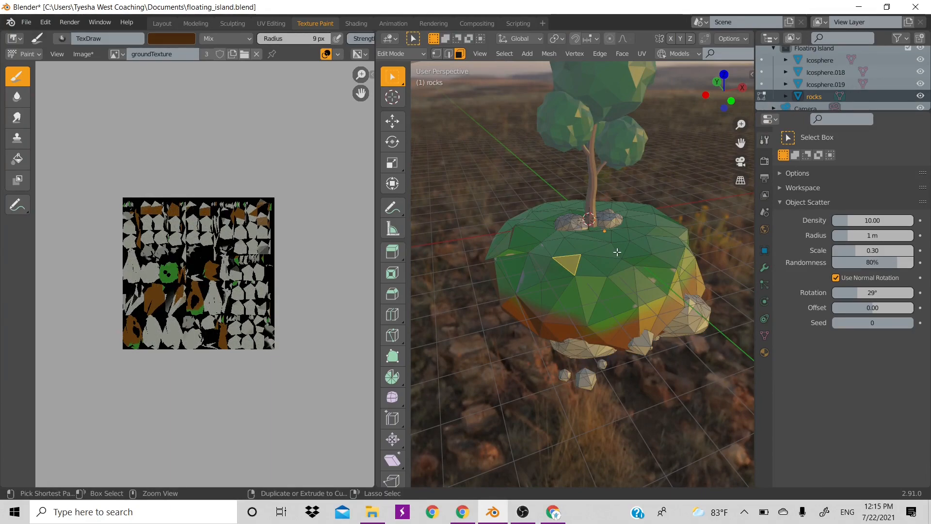
key("ctrl+l")
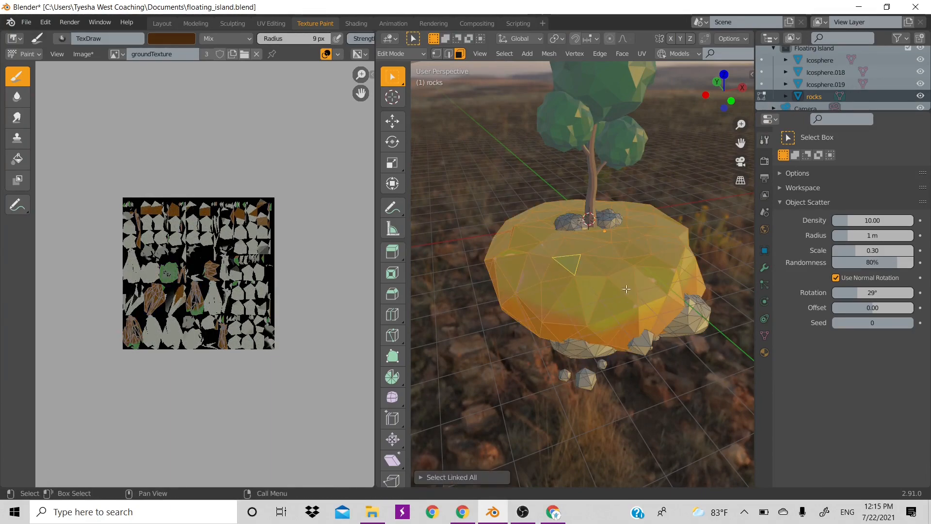
key("Tab")
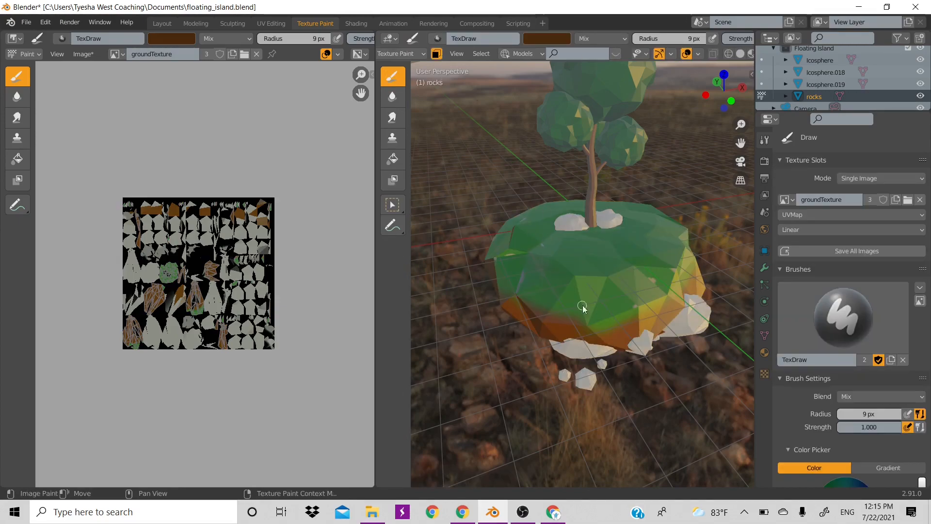
scroll(848, 439, "down", 1)
scroll(849, 439, "down", 2)
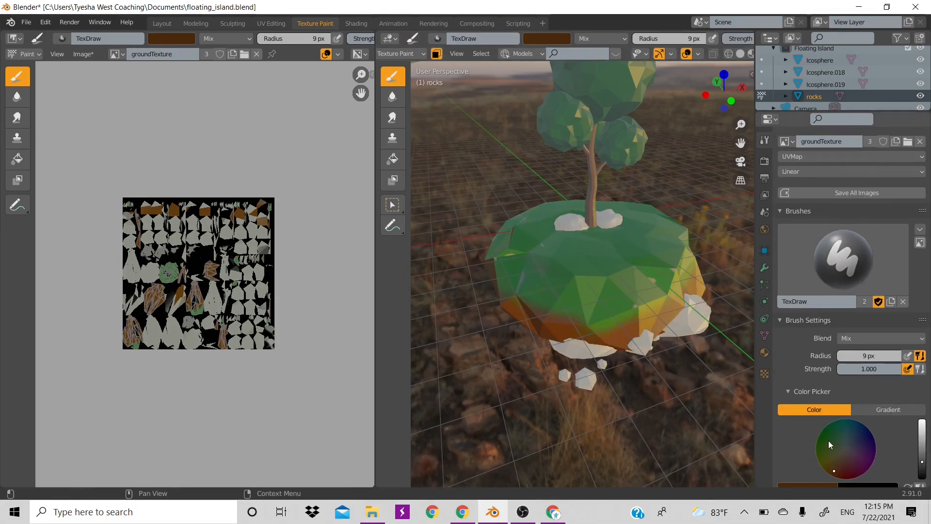
Change the brush color to a slightly lightened dark green, try a stroke on the island's grass, and undo it.
left_click(825, 445)
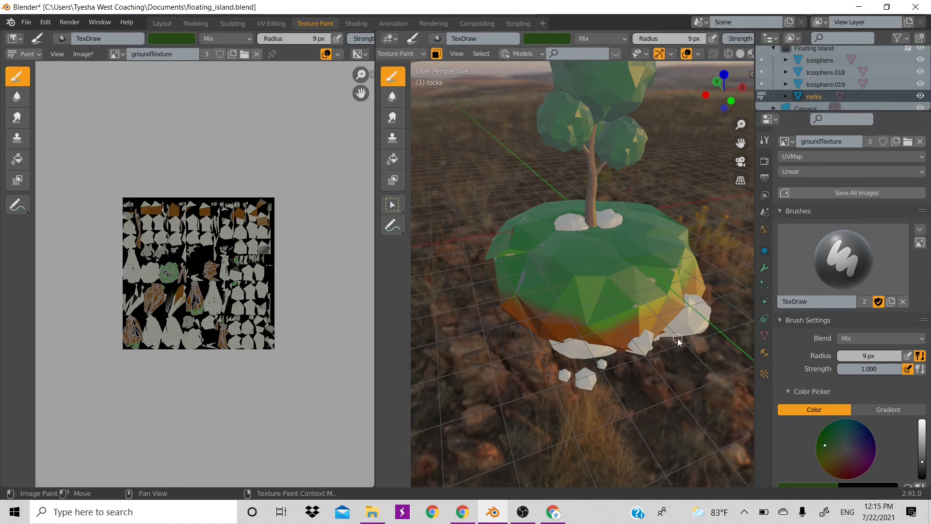
left_click_drag(922, 462, 922, 457)
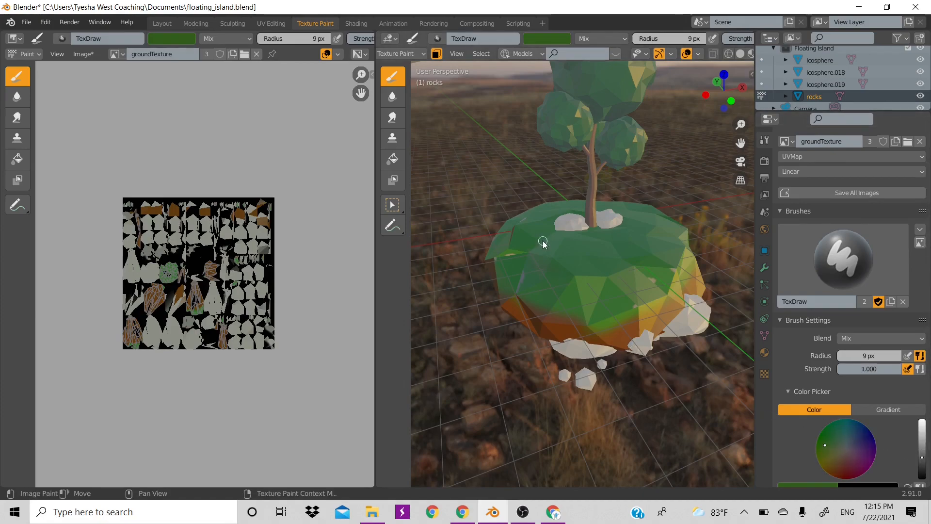
left_click_drag(540, 253, 508, 289)
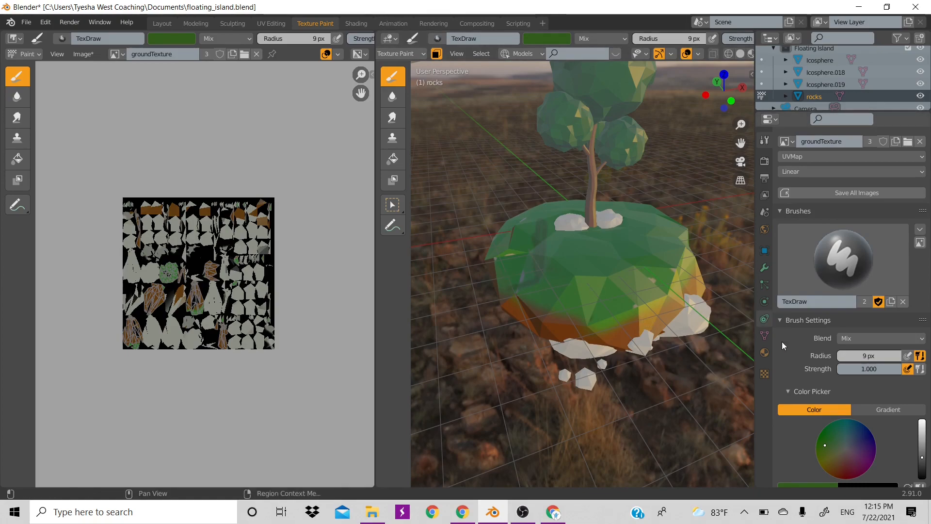
key("z")
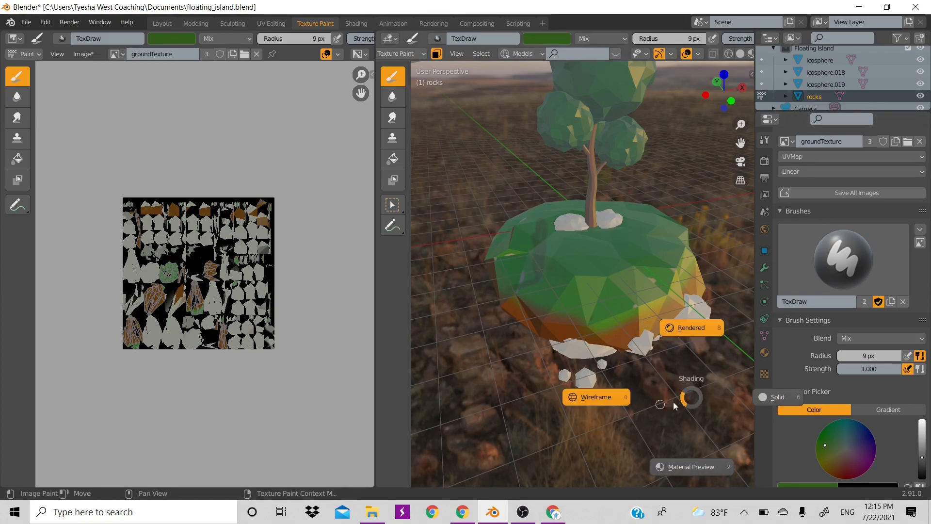
left_click(691, 339)
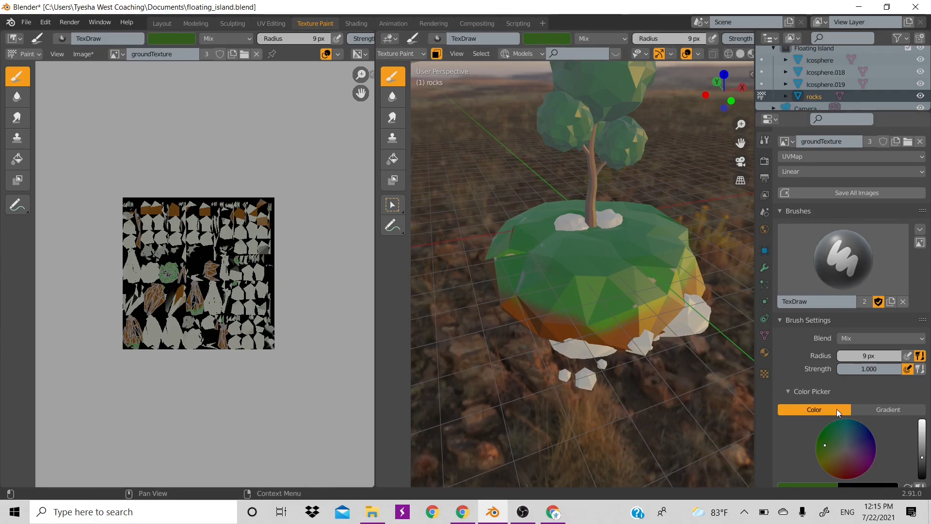
Brighten the green brush color and paint along the outer edge of the island's grass.
left_click_drag(922, 457, 923, 447)
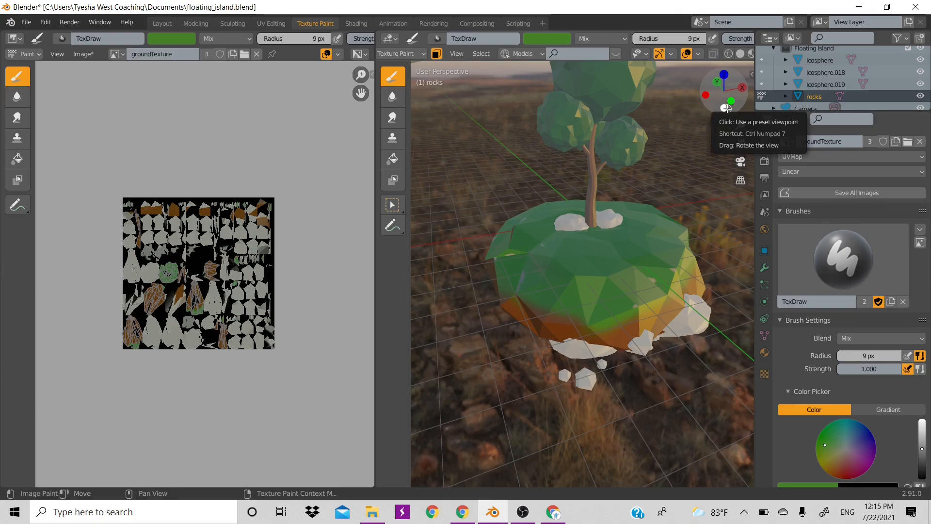
left_click_drag(726, 108, 701, 107)
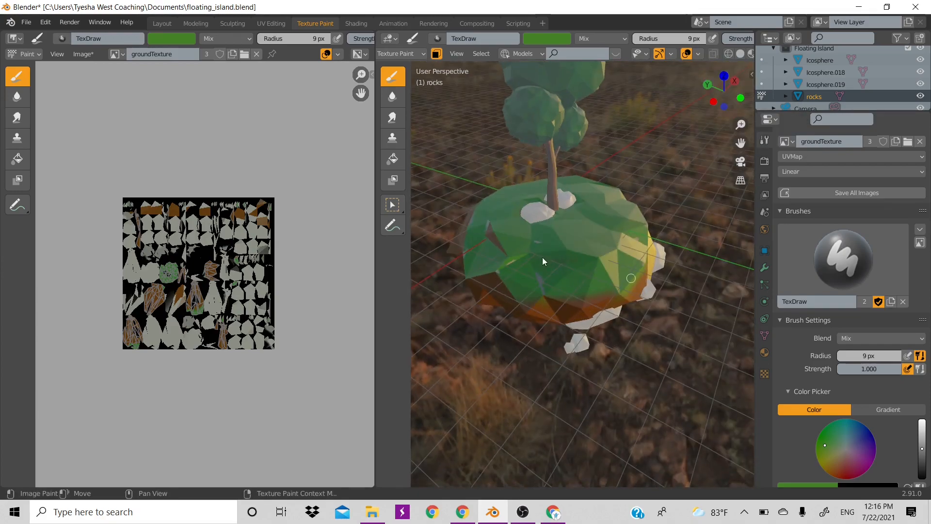
left_click_drag(544, 296, 535, 307)
key("ctrl+z")
left_click_drag(464, 256, 464, 272)
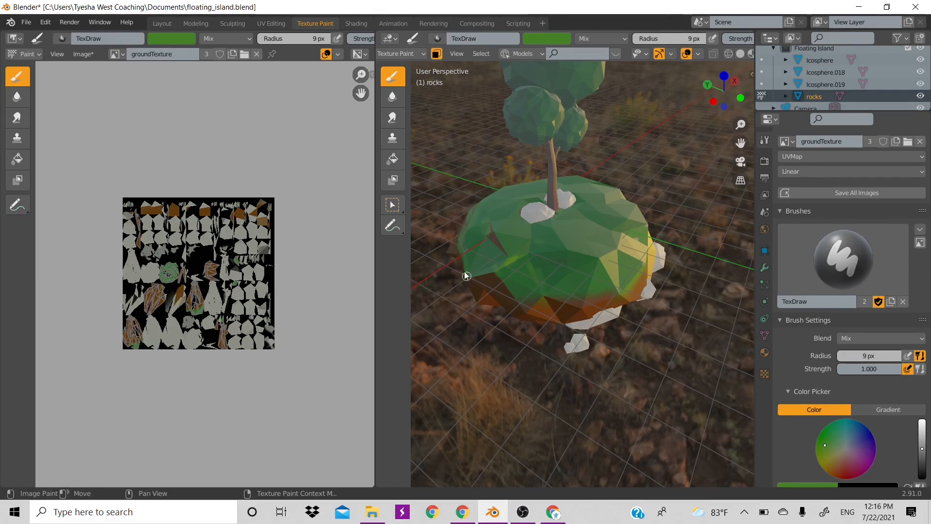
Enlarge the brush radius to 217 px and paint green over the island's top and the upper part of its sides.
key("f")
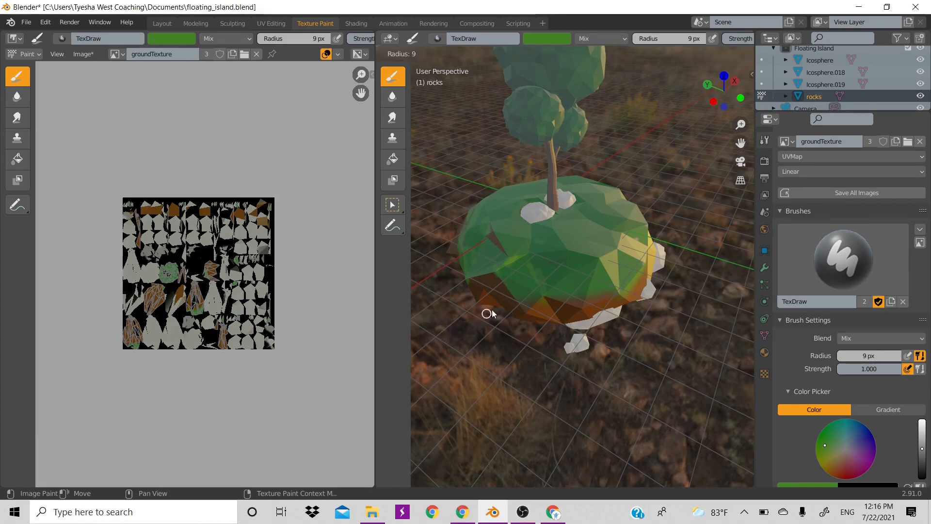
left_click(587, 240)
mouse_move(546, 209)
left_mouse_down()
mouse_move(511, 231)
mouse_move(548, 226)
left_mouse_up()
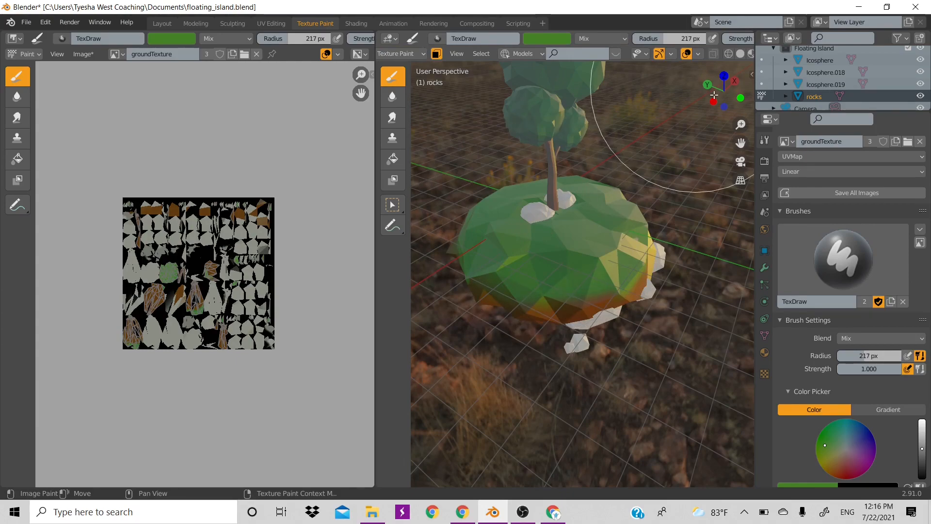
left_click_drag(722, 92, 670, 174)
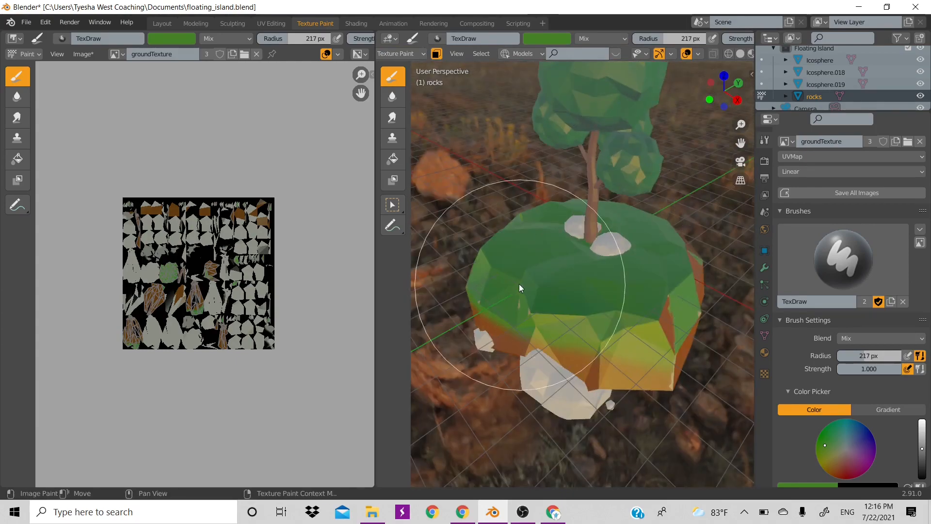
left_click(637, 280)
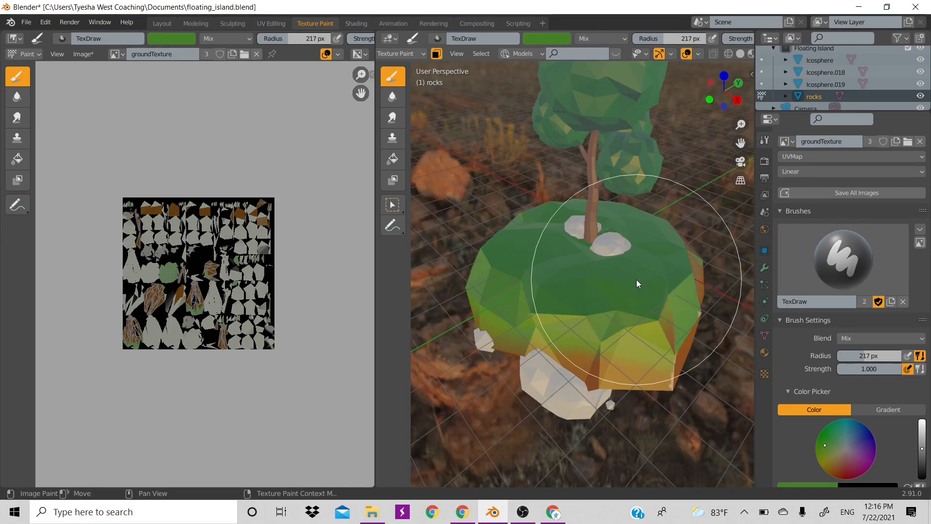
left_click(665, 305)
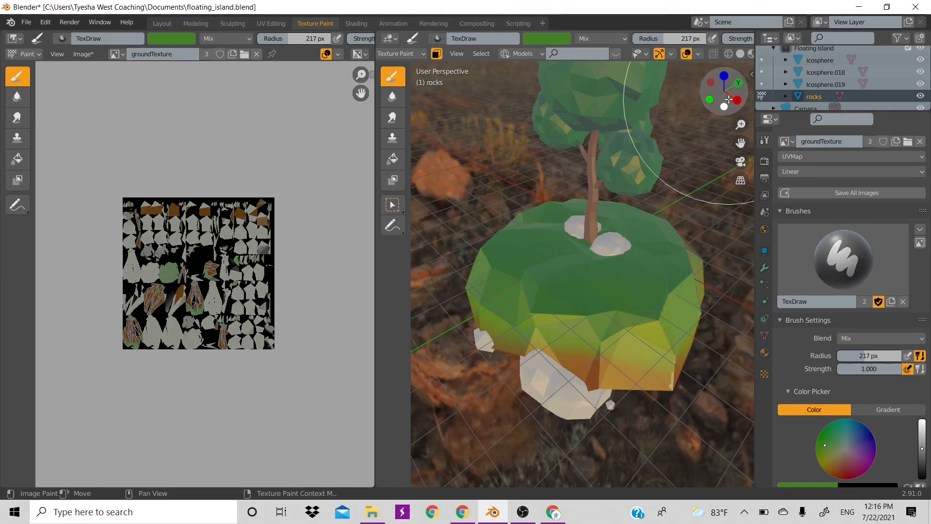
Paint green over the large brown patches on the opposite side of the island.
left_click_drag(725, 93, 694, 170)
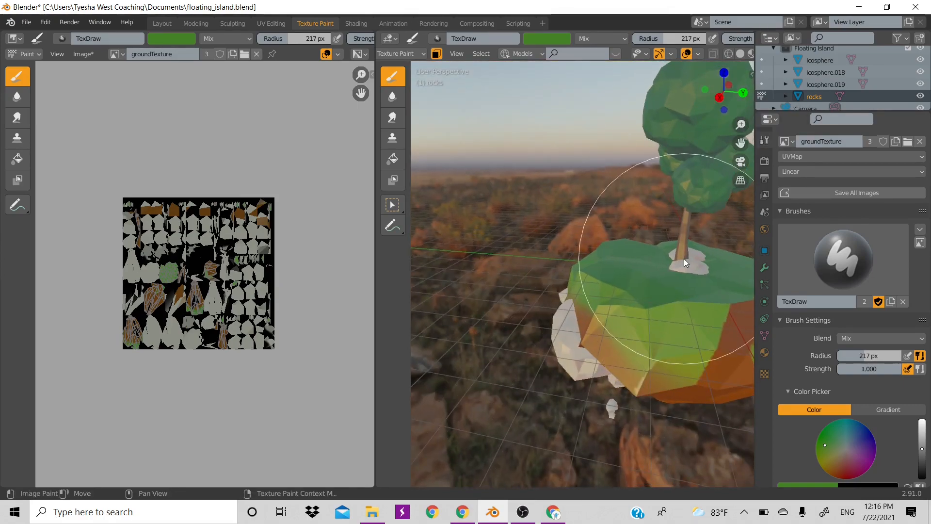
mouse_move(657, 313)
middle_mouse_down("shift")
mouse_move(607, 315)
mouse_move(645, 314)
middle_mouse_up("shift")
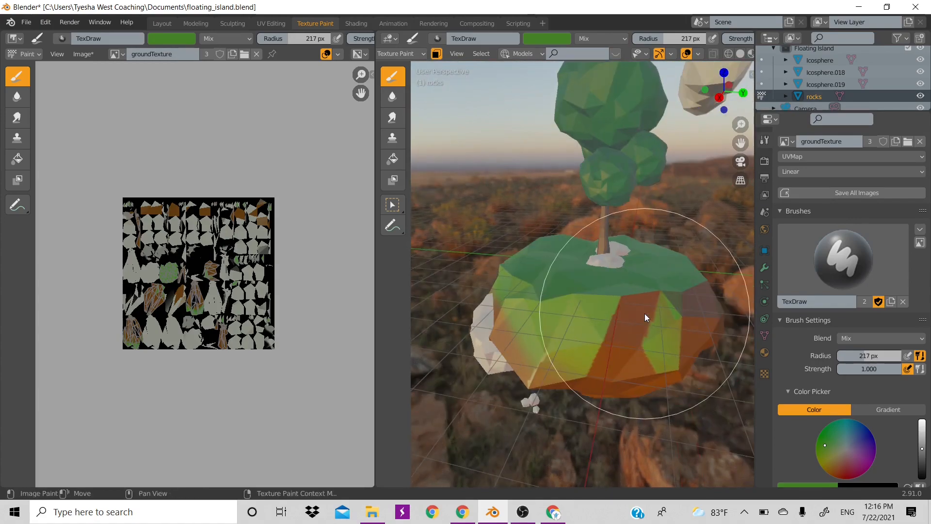
left_click_drag(645, 313, 566, 334)
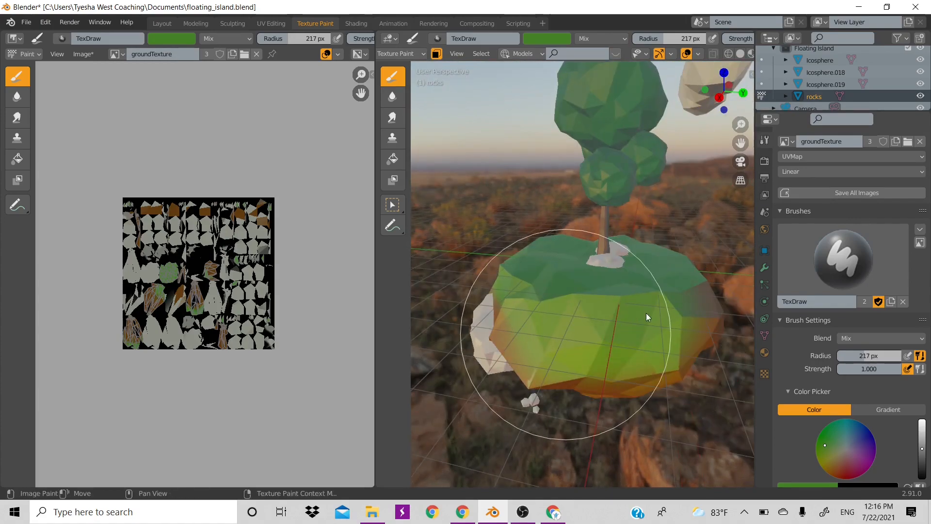
Examine the painted island from several sides and turn off the face selection mask in Texture Paint mode.
scroll(590, 313, "down", 4)
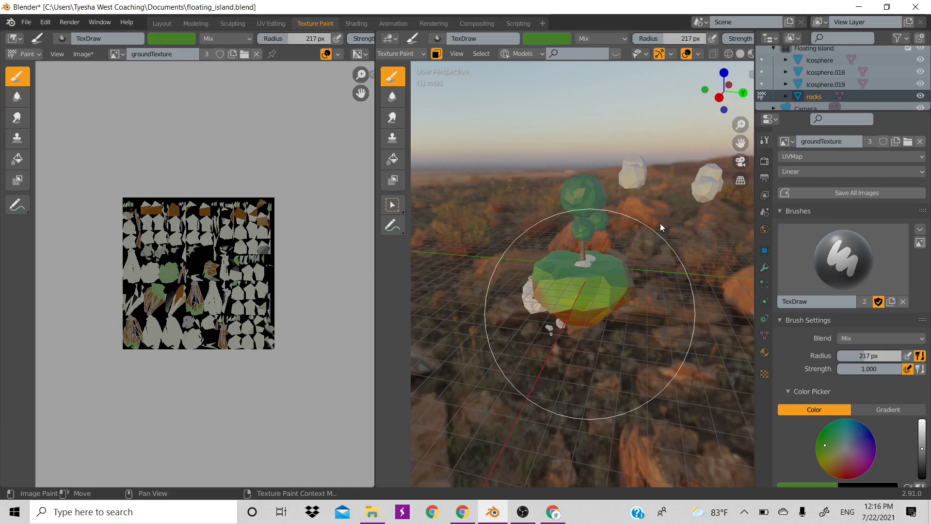
left_click_drag(727, 87, 693, 164)
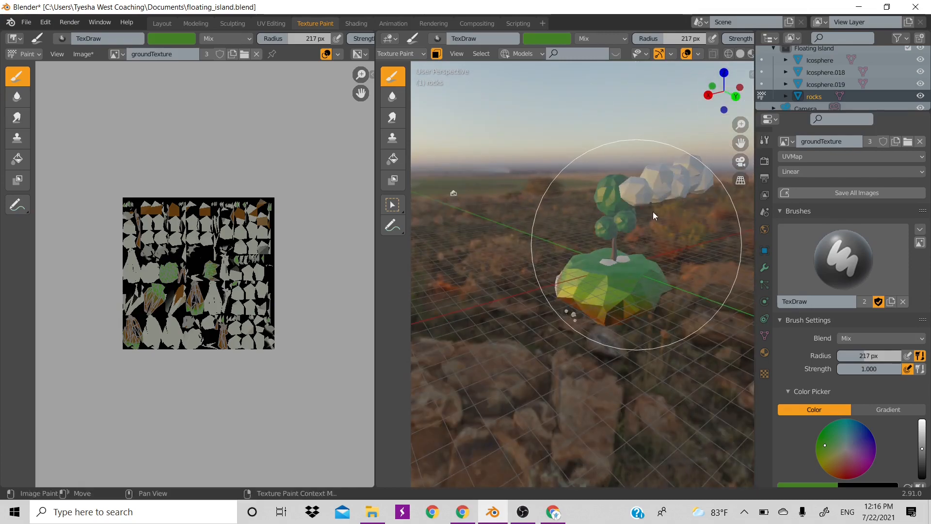
mouse_move(722, 91)
left_mouse_down()
mouse_move(713, 146)
mouse_move(713, 77)
left_mouse_up()
left_click(437, 53)
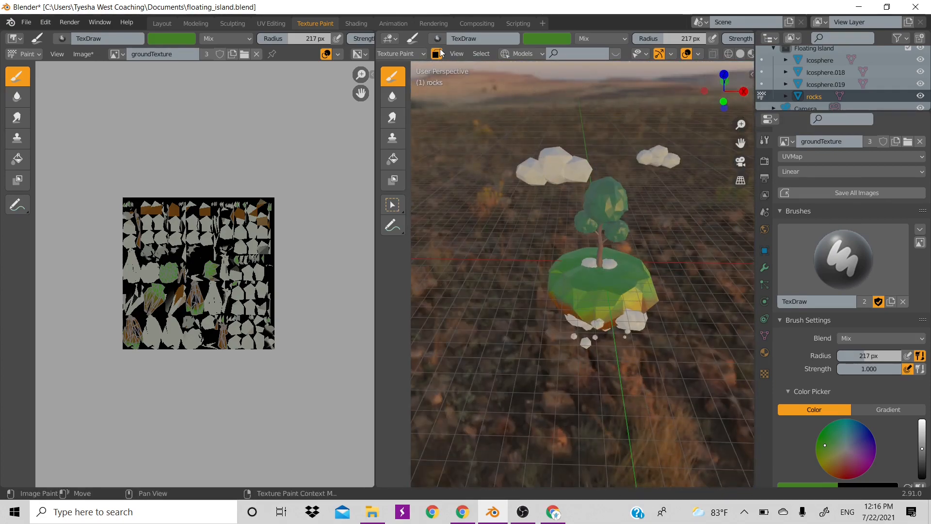
key("Tab")
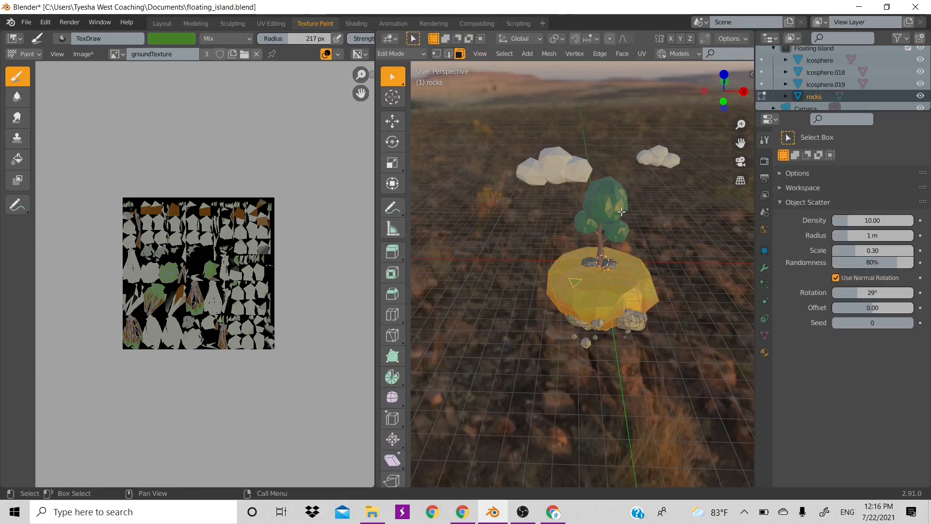
key("Tab")
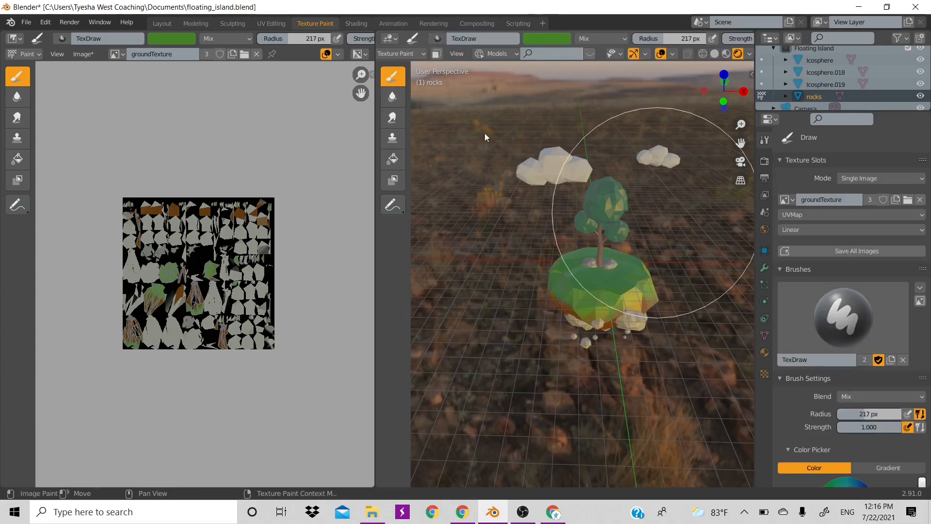
Select all objects in Object Mode in the UV Editing workspace and return to the Texture Paint workspace.
left_click(272, 24)
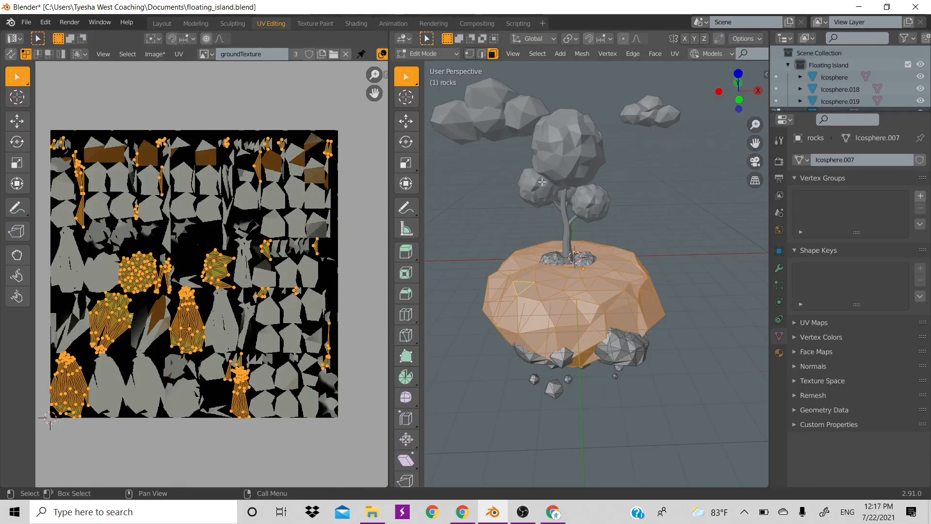
key("Tab")
key("a")
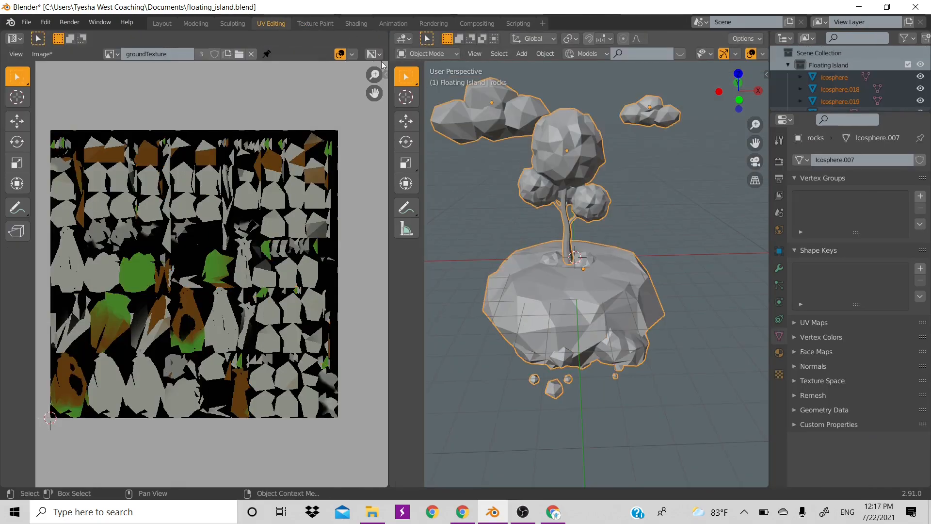
left_click(322, 25)
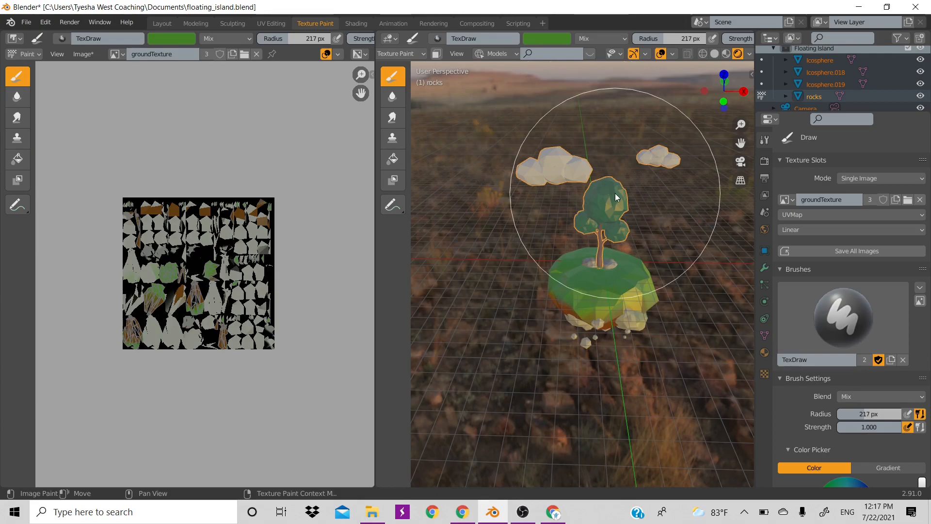
Select all faces of the objects in Edit Mode in the UV Editing workspace and return to the Texture Paint workspace.
left_click(271, 24)
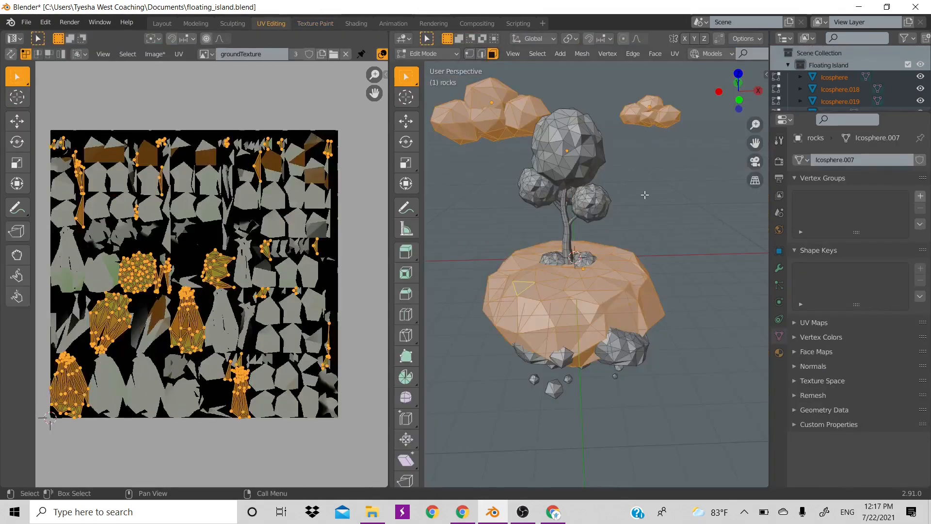
key("a")
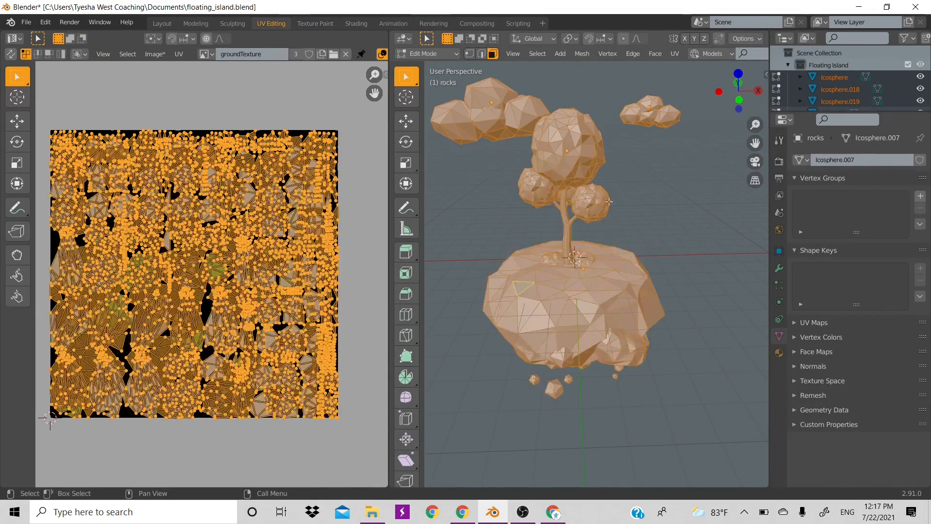
left_click(324, 23)
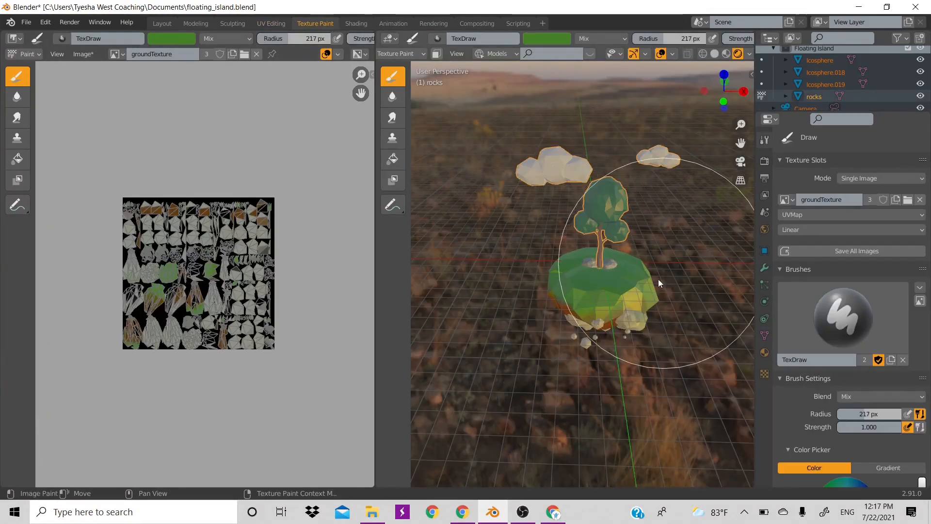
scroll(655, 288, "up", 8)
scroll(655, 290, "down", 8)
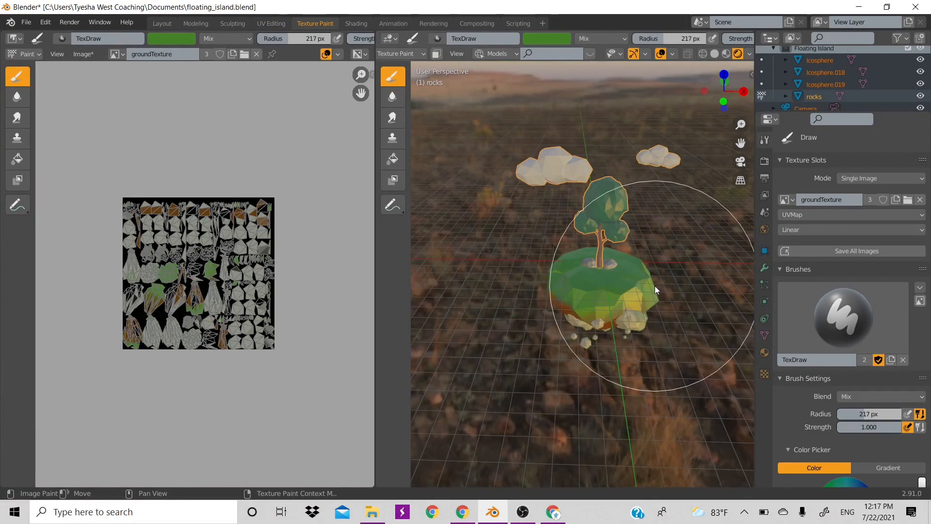
Deselect all objects in the Layout workspace and examine the textured island, tree and clouds from another angle.
left_click(165, 24)
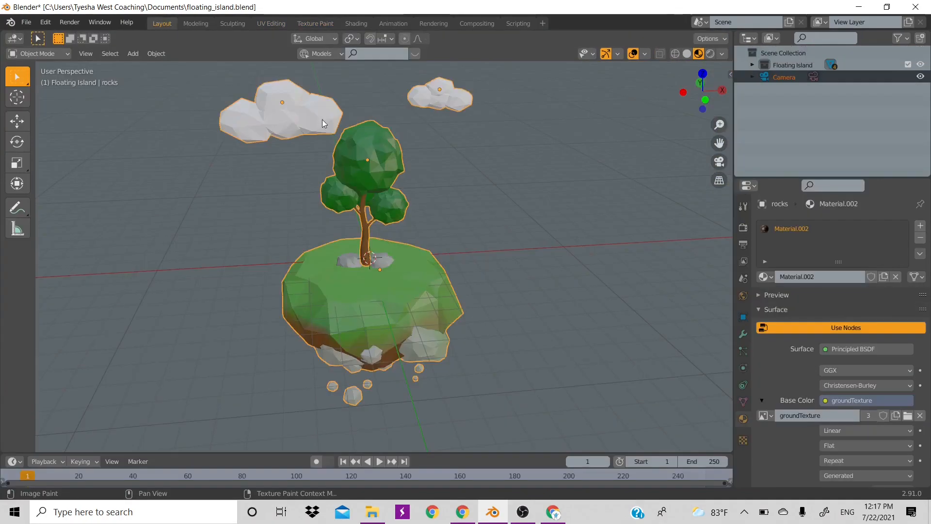
left_click(489, 211)
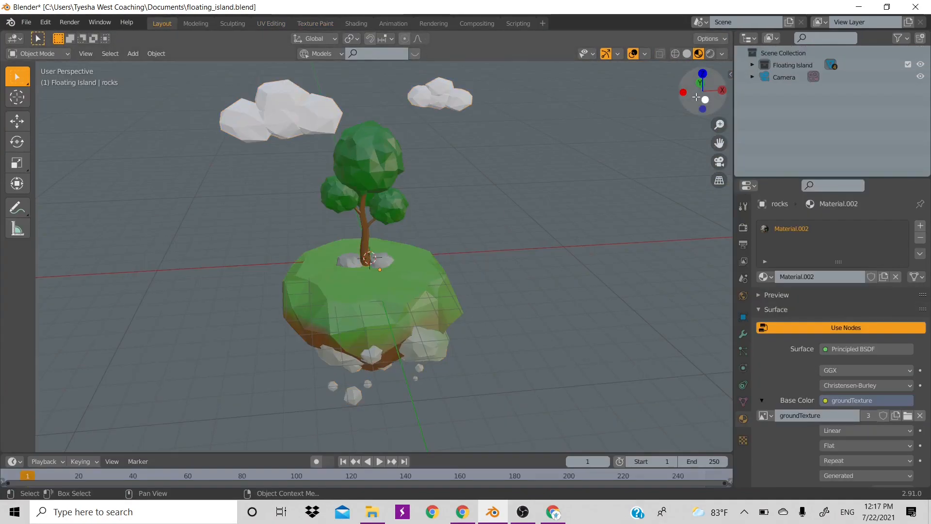
left_click_drag(703, 90, 671, 93)
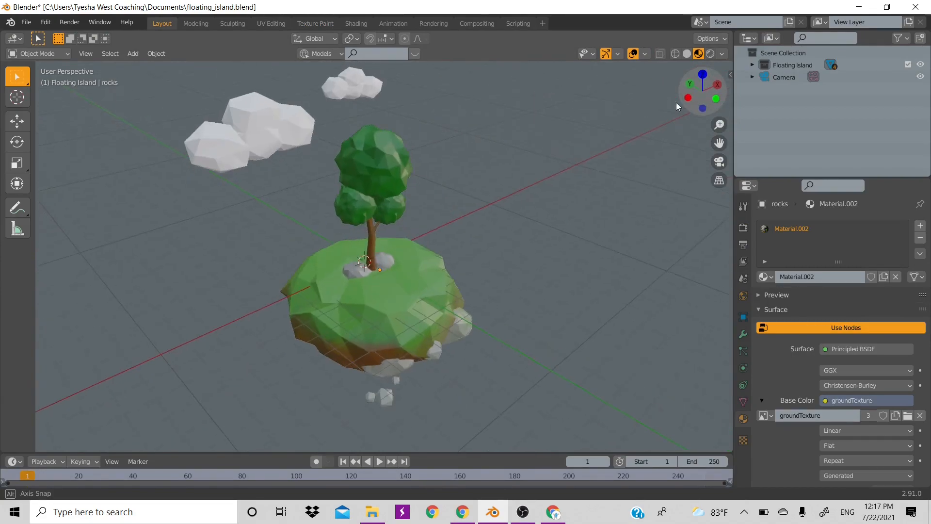
middle_click_drag(479, 219, 546, 256, "shift")
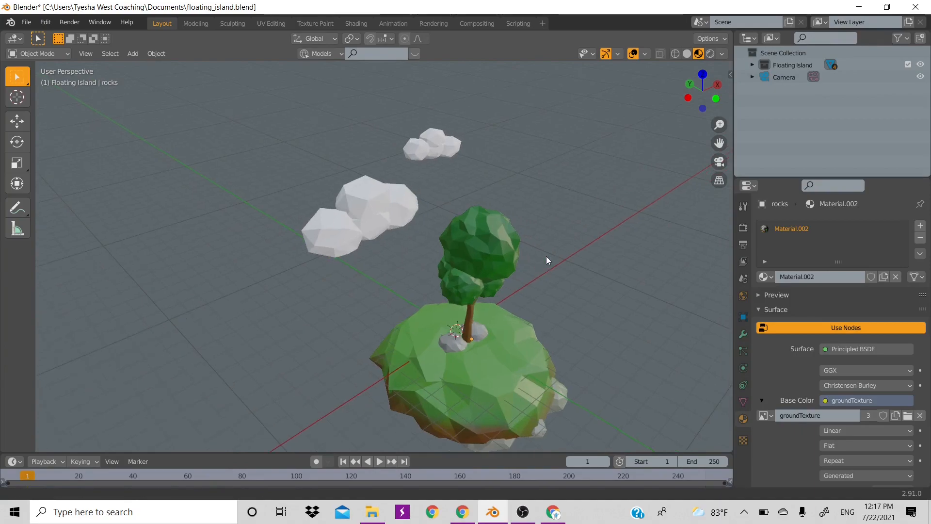
Return to the Texture Paint workspace and turn on the face selection mask for the island.
left_click(305, 23)
right_click(560, 198)
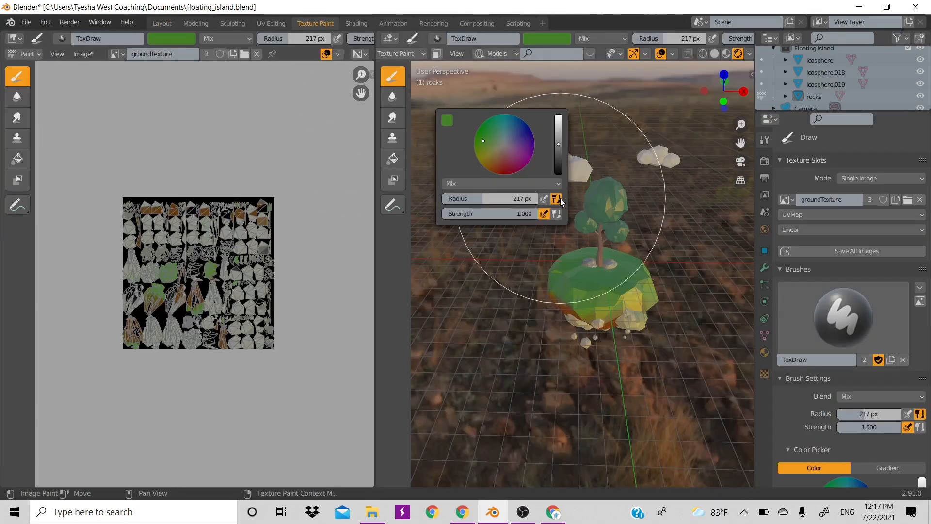
key("Tab")
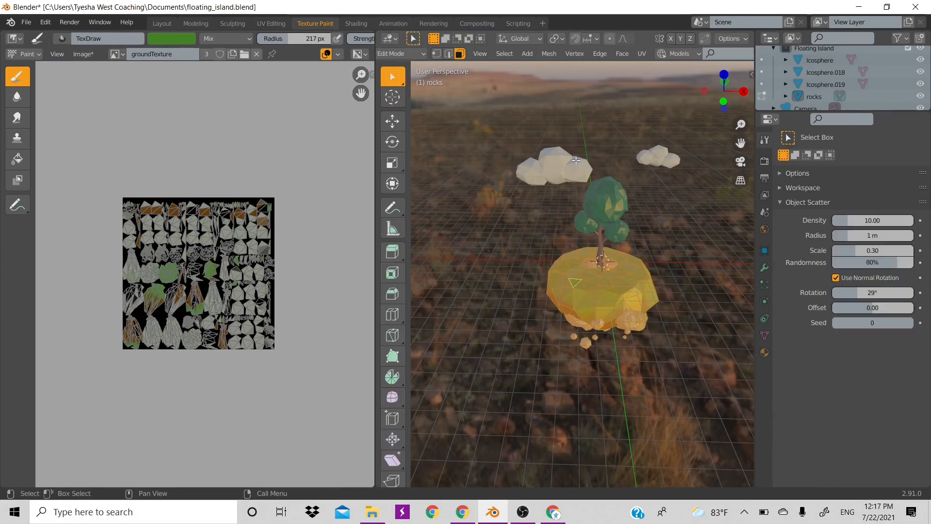
key("Tab")
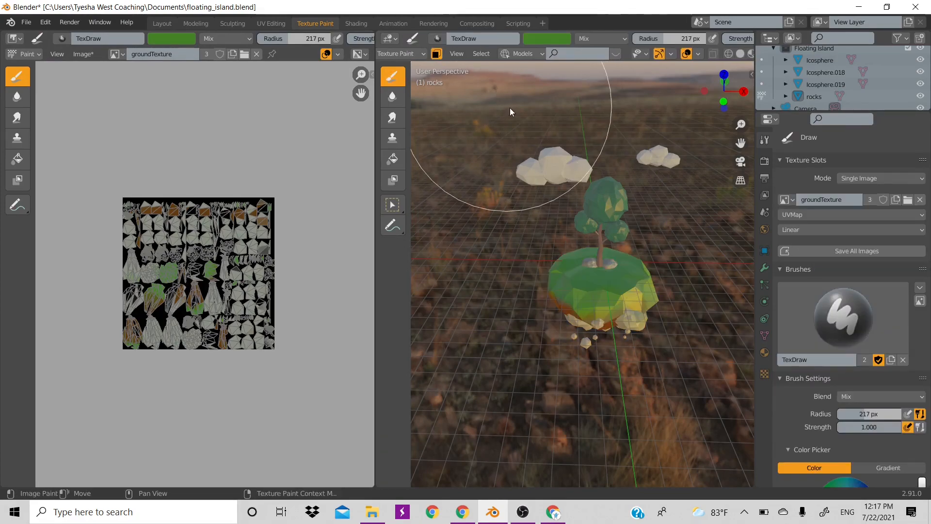
Deselect all faces of the island mesh in Edit Mode and return to Texture Paint mode.
key("Tab")
key("alt+a")
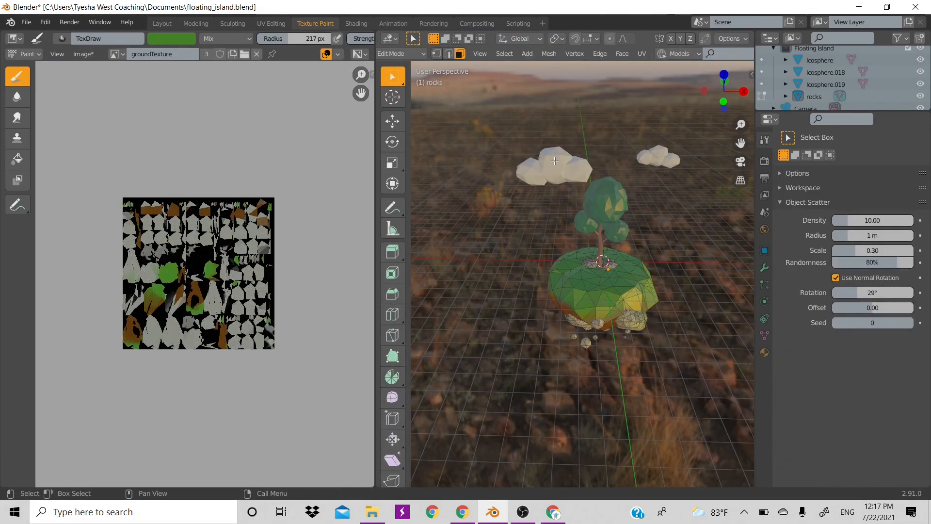
key("Tab")
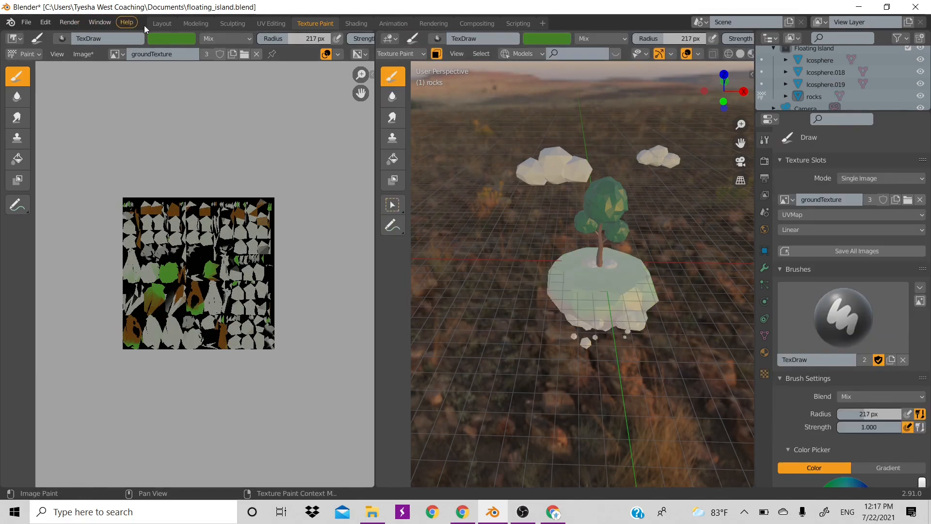
Select both clouds together in the Layout workspace.
left_click(193, 24)
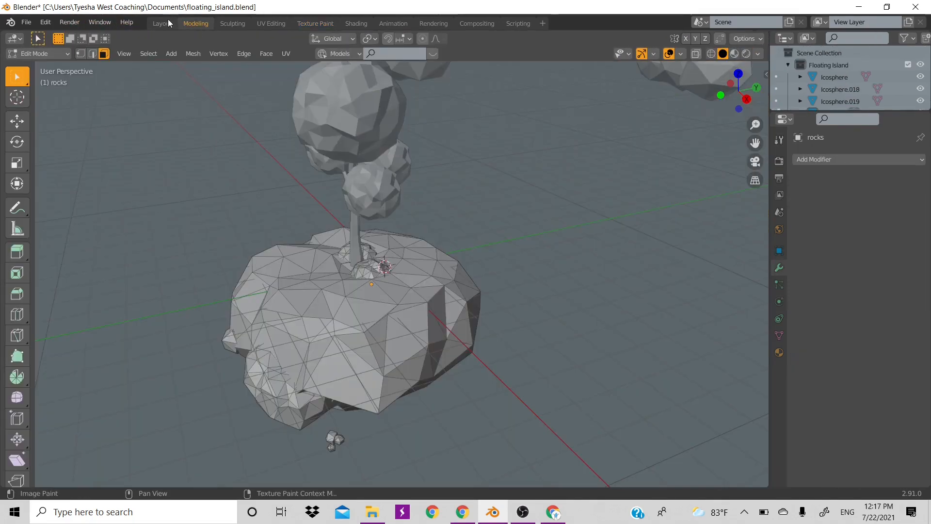
left_click(163, 23)
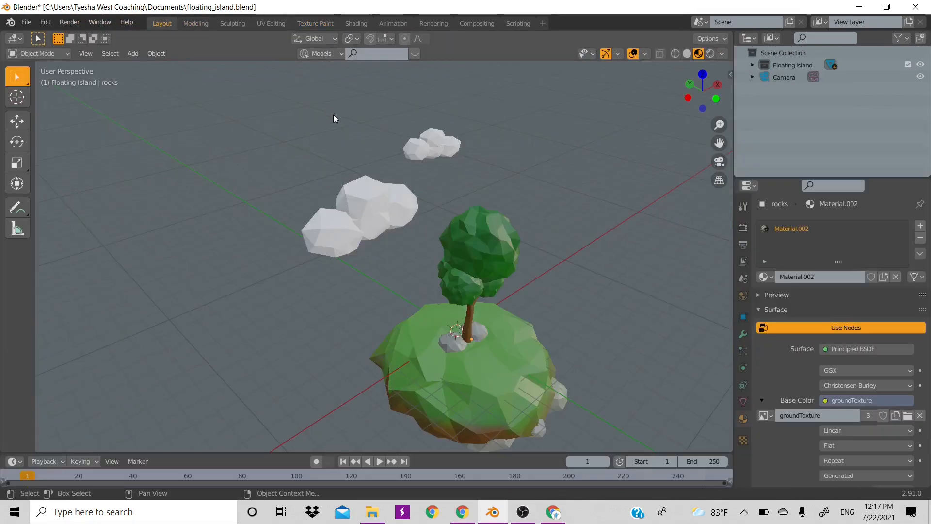
left_click(359, 218)
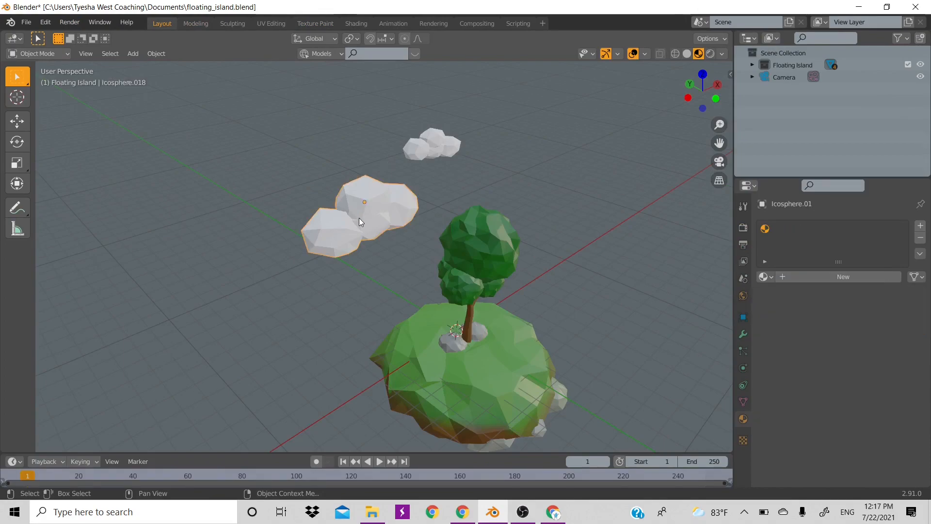
left_click(441, 133, "shift")
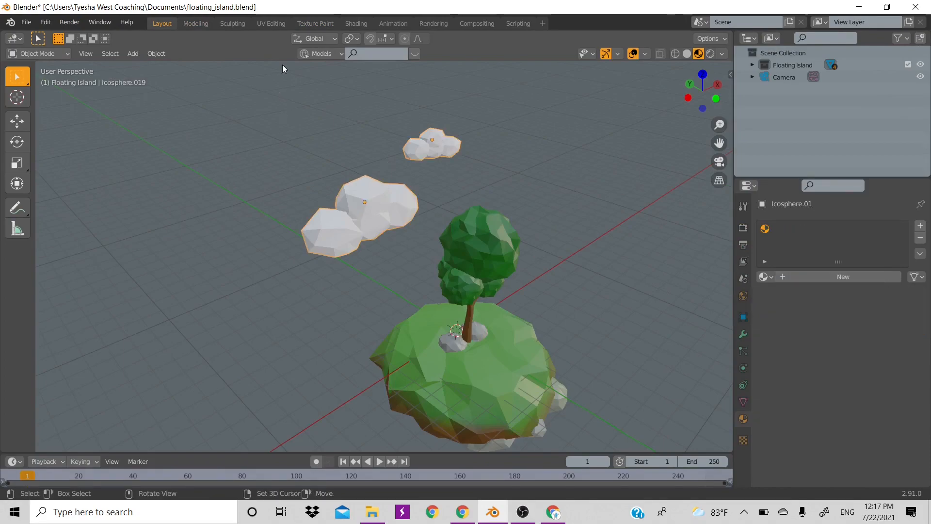
Turn on the face selection mask for the clouds in the Texture Paint workspace and try a paint stroke.
left_click(330, 23)
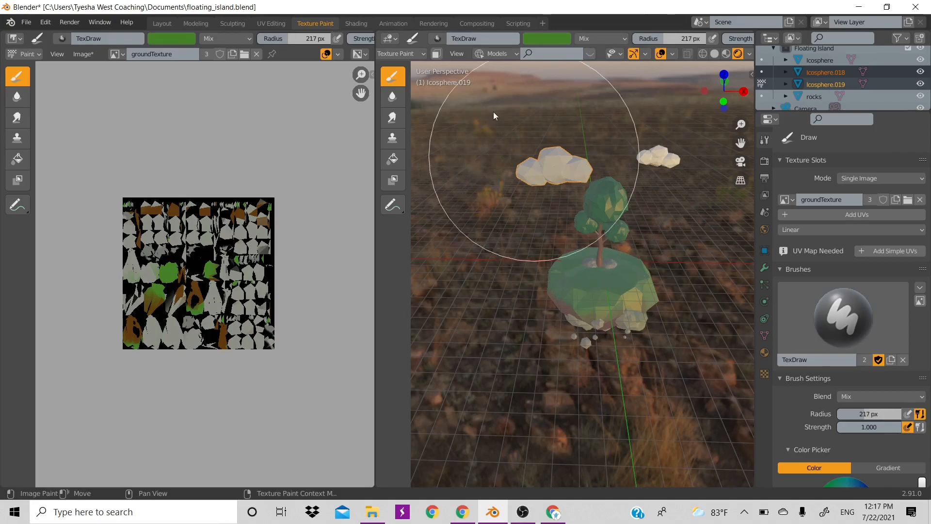
left_click(439, 53)
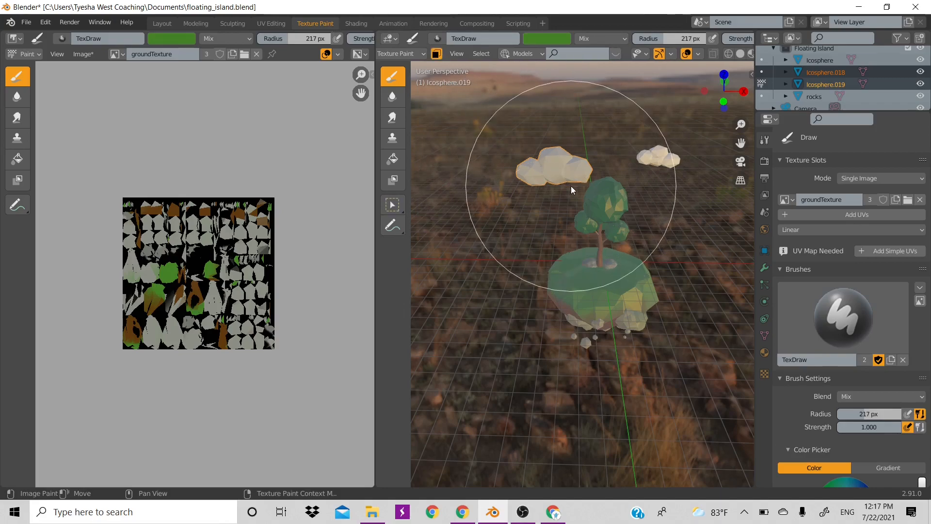
left_click(621, 291)
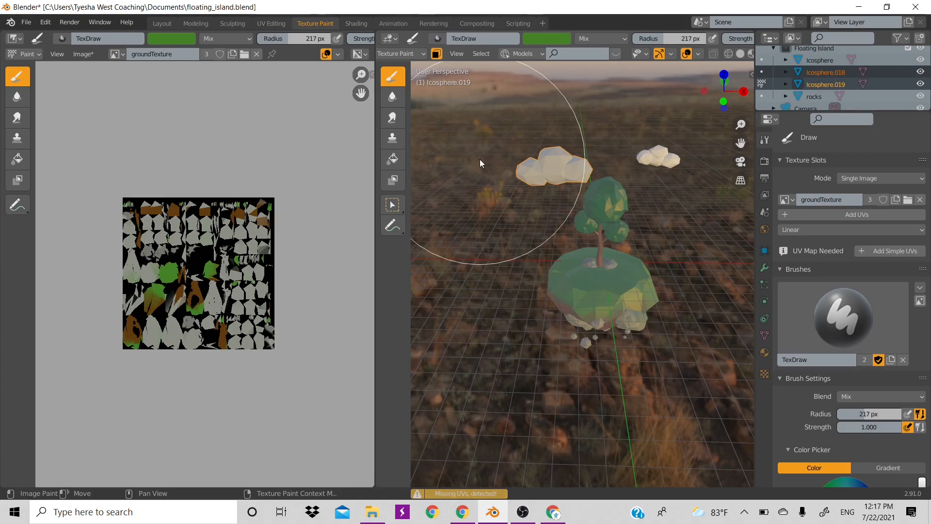
Create a blank 1024 x 1024 px image named clouds and assign it as the single-image paint texture.
left_click(233, 54)
left_click(234, 76)
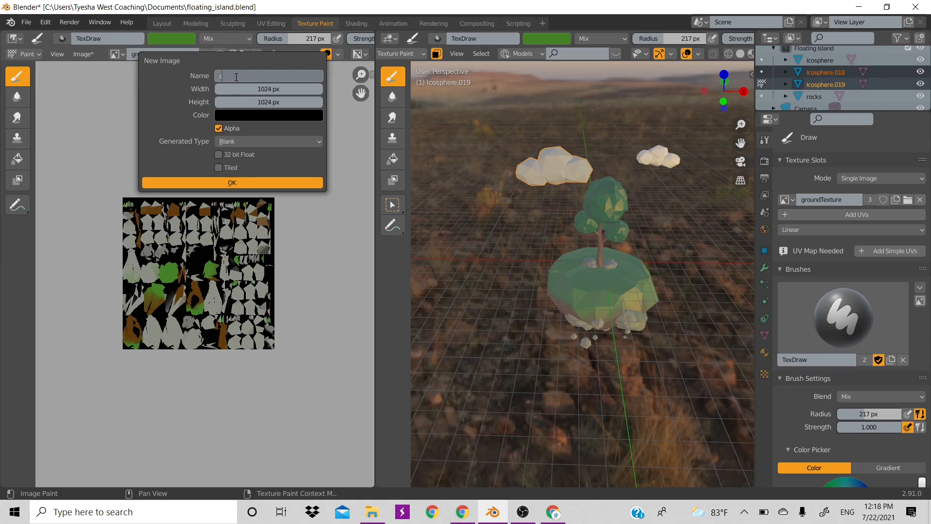
type("clouds")
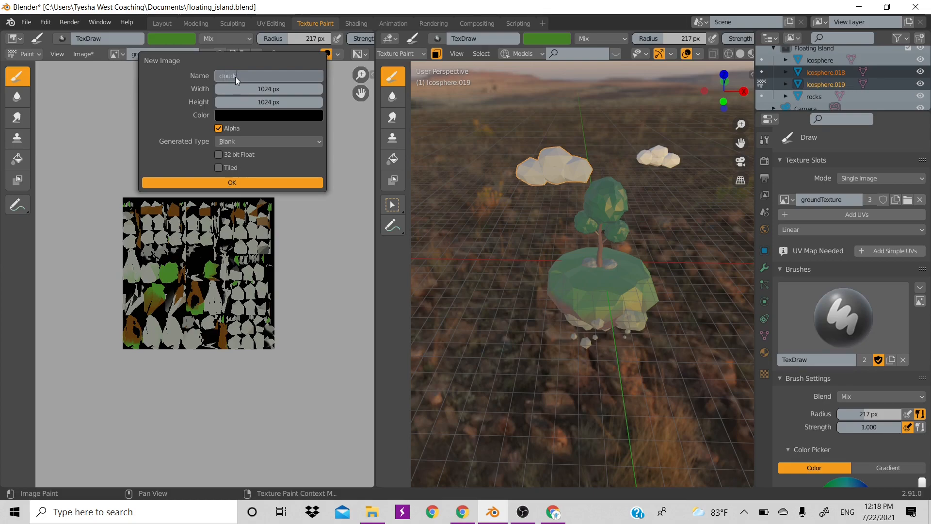
key("Return")
left_click(223, 179)
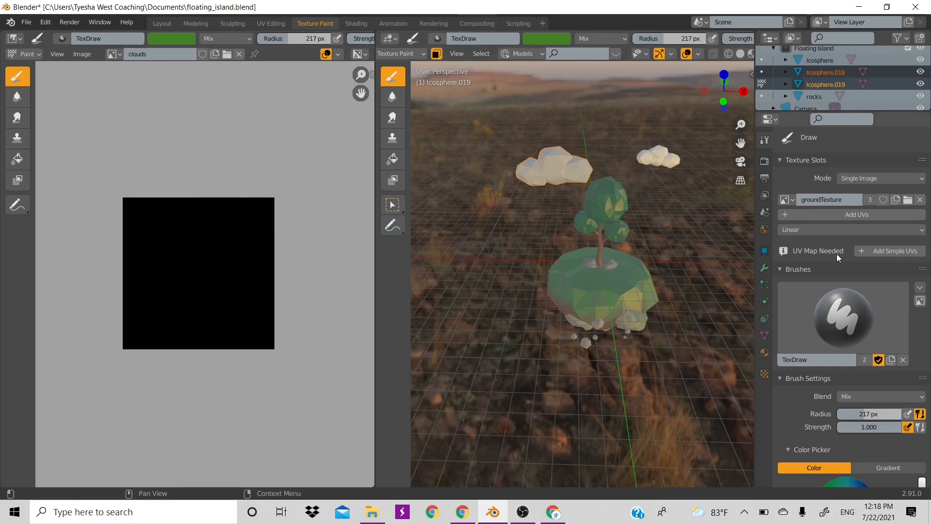
left_click(786, 199)
left_click(664, 218)
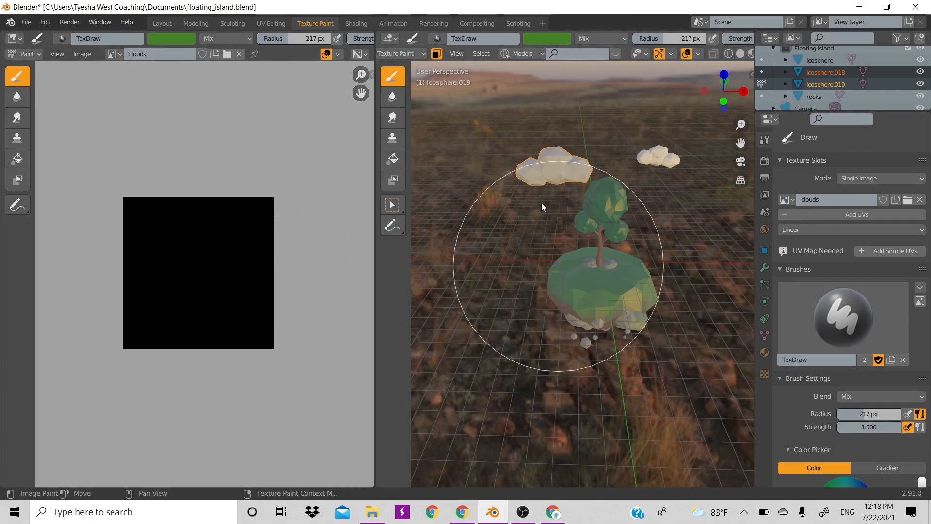
Unwrap both clouds in the UV Editing workspace using Smart UV Project with a 66° angle limit and display the clouds image behind the UVs.
left_click(277, 22)
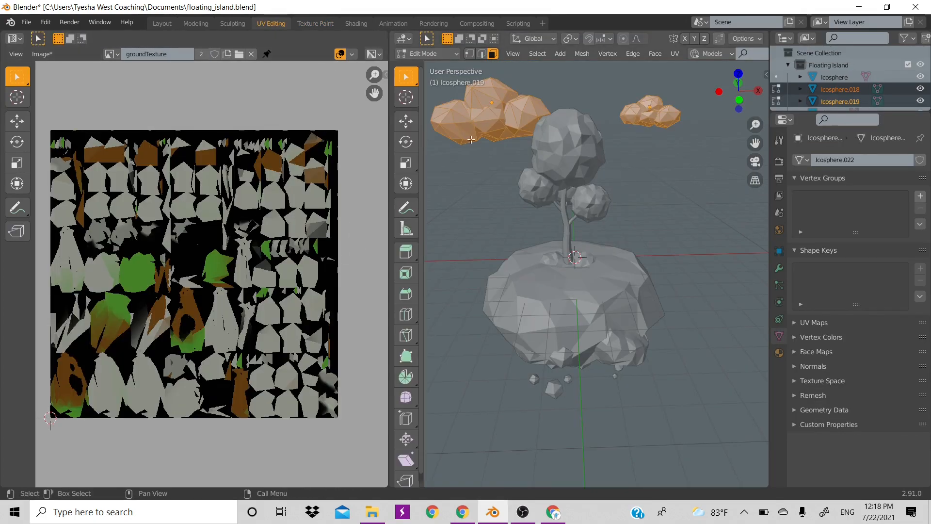
left_click(678, 53)
left_click(694, 85)
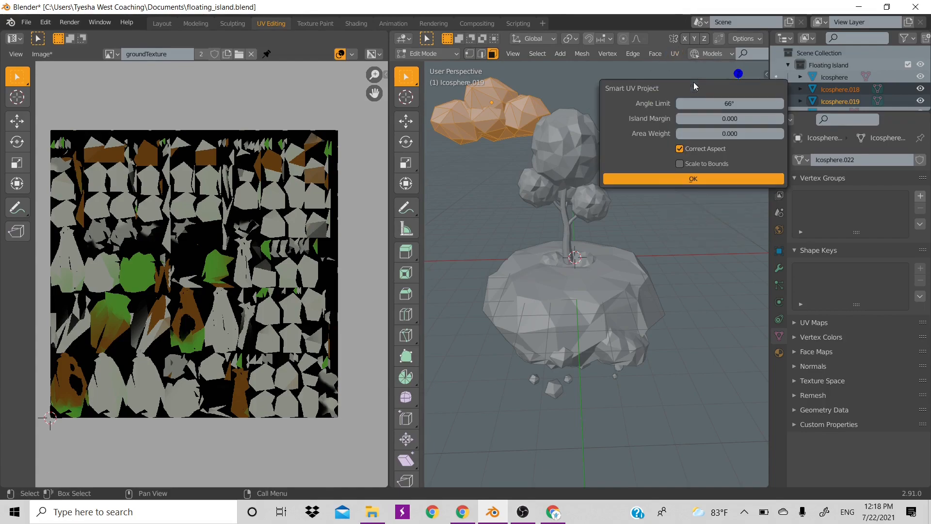
left_click(638, 178)
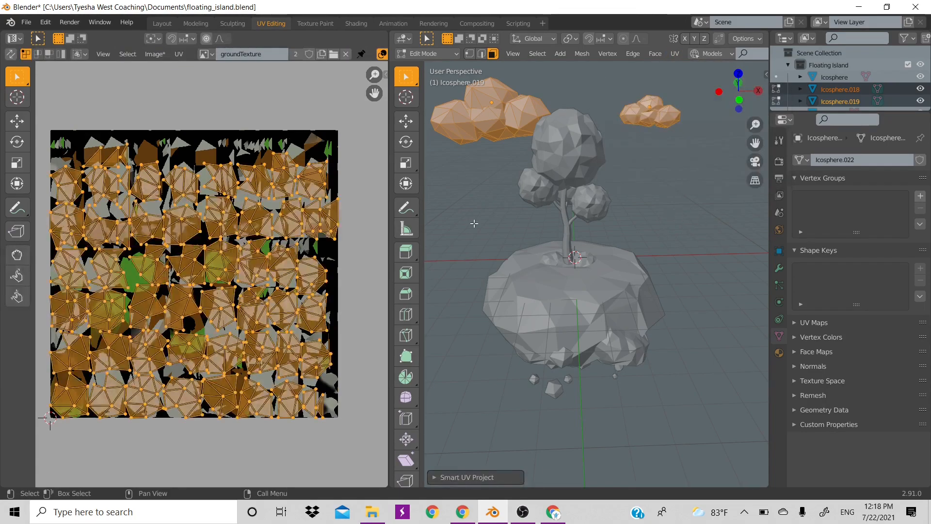
left_click(205, 54)
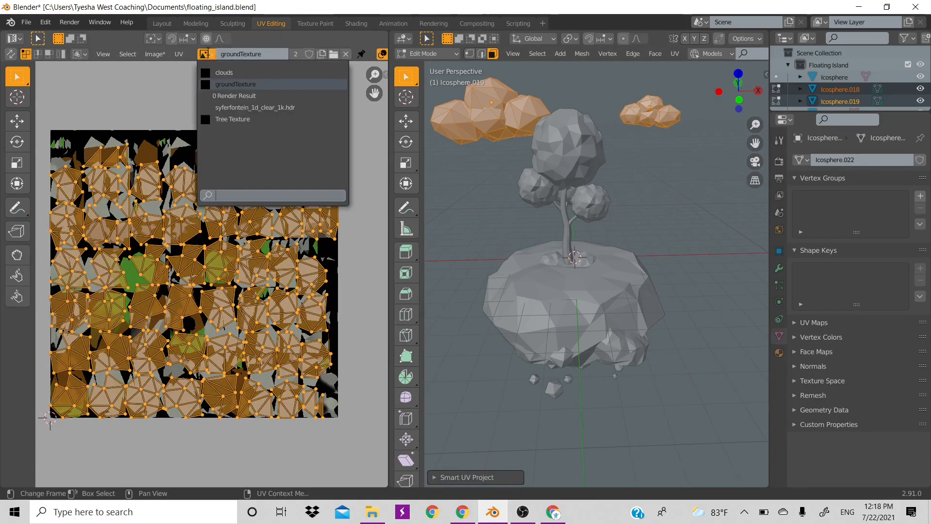
left_click(216, 71)
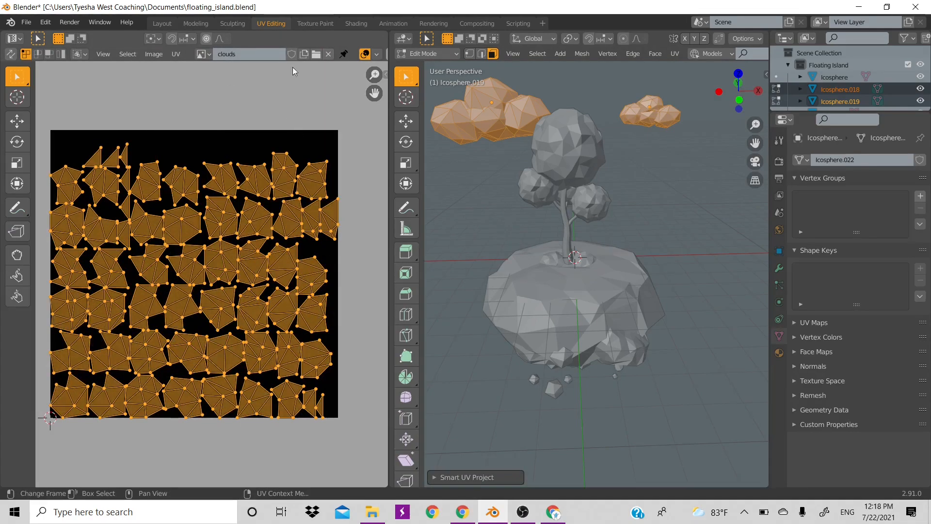
Return to the Texture Paint workspace and try a green stroke on the clouds.
left_click(323, 25)
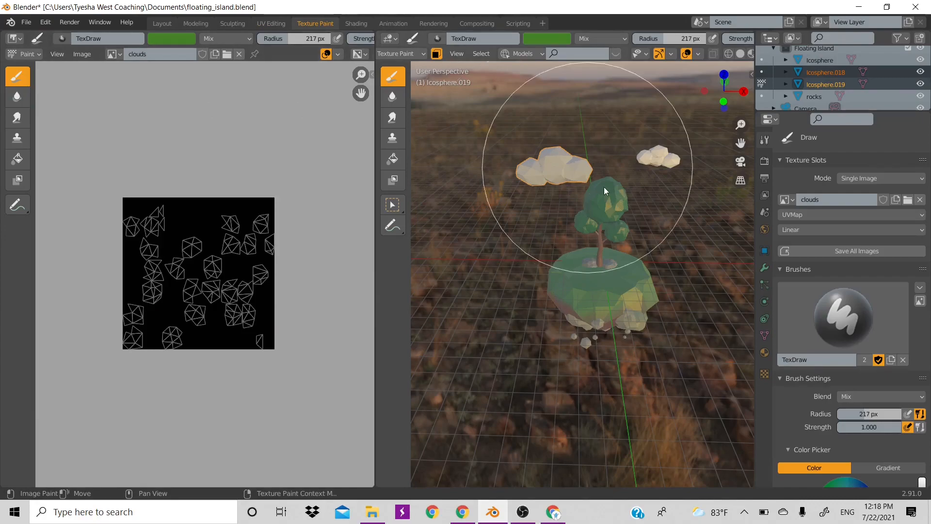
left_click(523, 185)
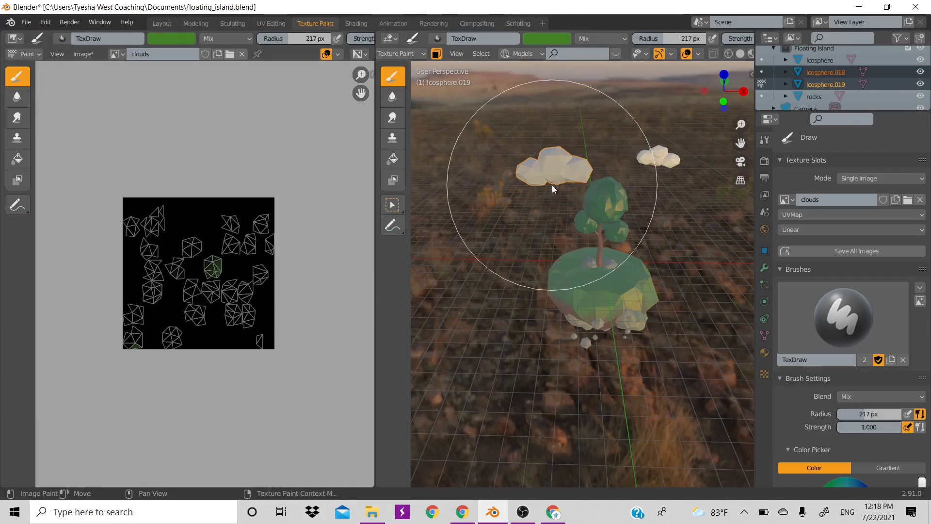
mouse_move(708, 89)
left_mouse_down()
mouse_move(760, 98)
mouse_move(798, 81)
mouse_move(728, 111)
mouse_move(742, 136)
mouse_move(707, 87)
left_mouse_up()
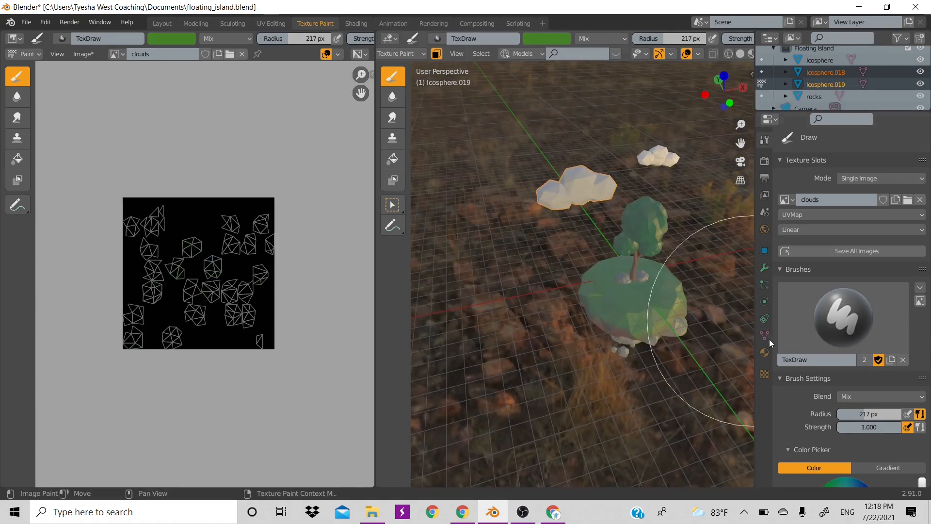
Set the brush radius to 69 px and check the clouds' face selection in Edit Mode.
key("f")
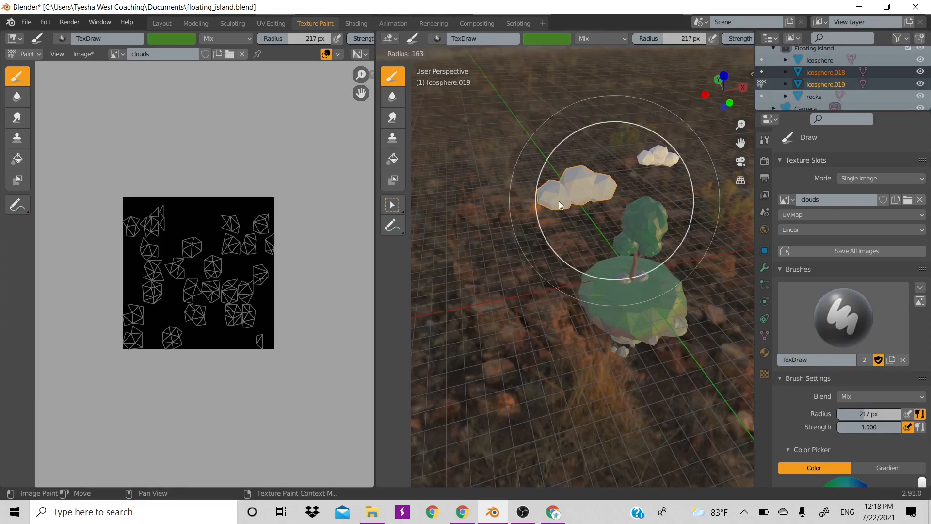
left_click(543, 200)
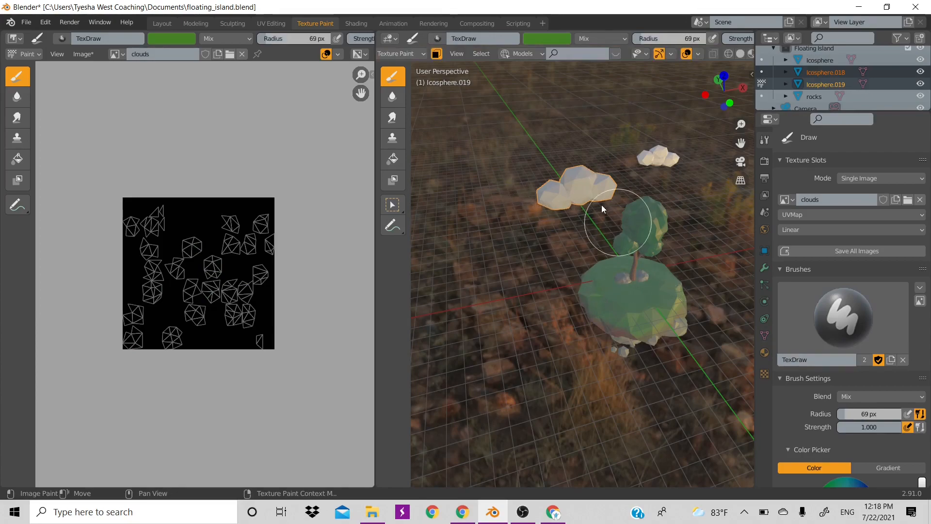
key("Tab")
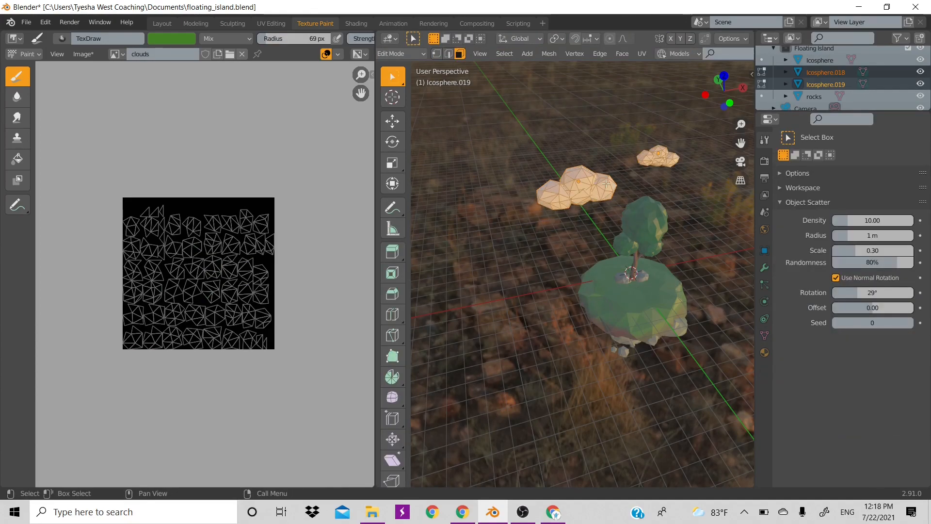
left_click_drag(711, 94, 717, 86)
key("Tab")
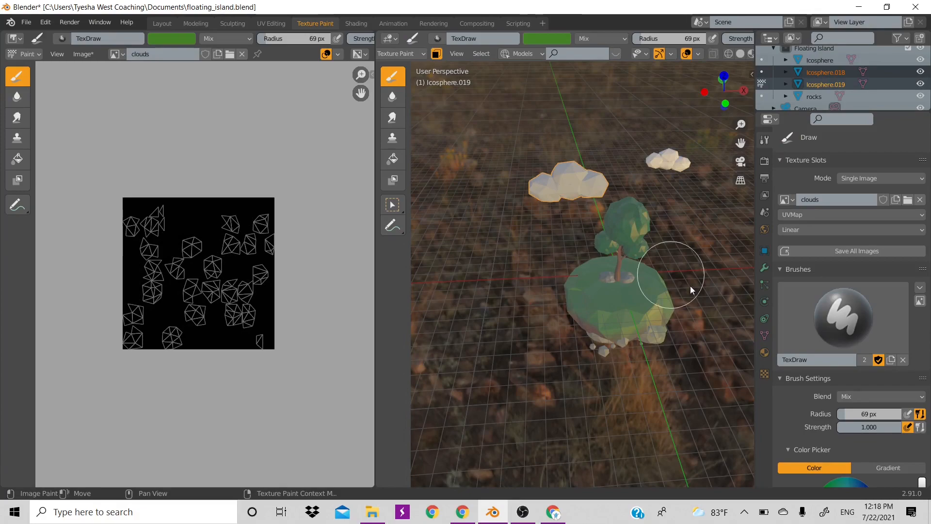
Change the brush color to a bright, pale teal.
scroll(811, 324, "down", 4)
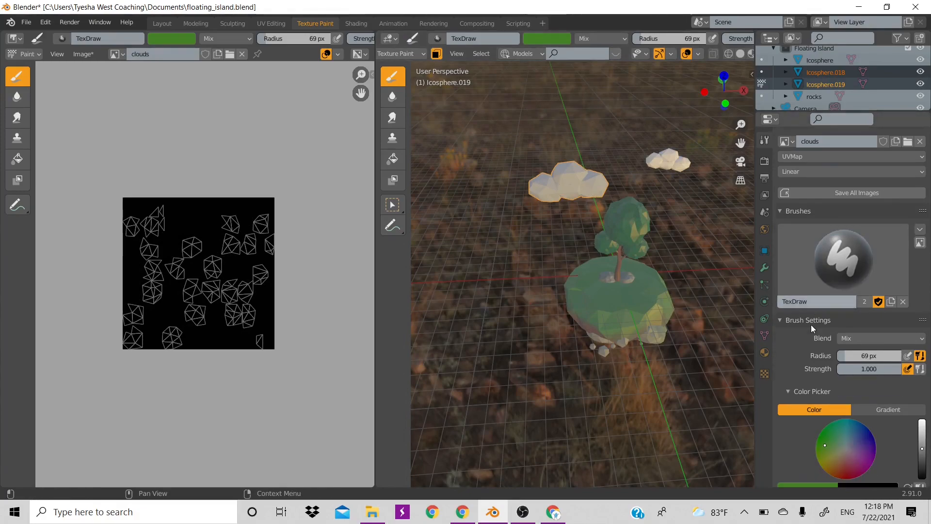
scroll(811, 324, "down", 1)
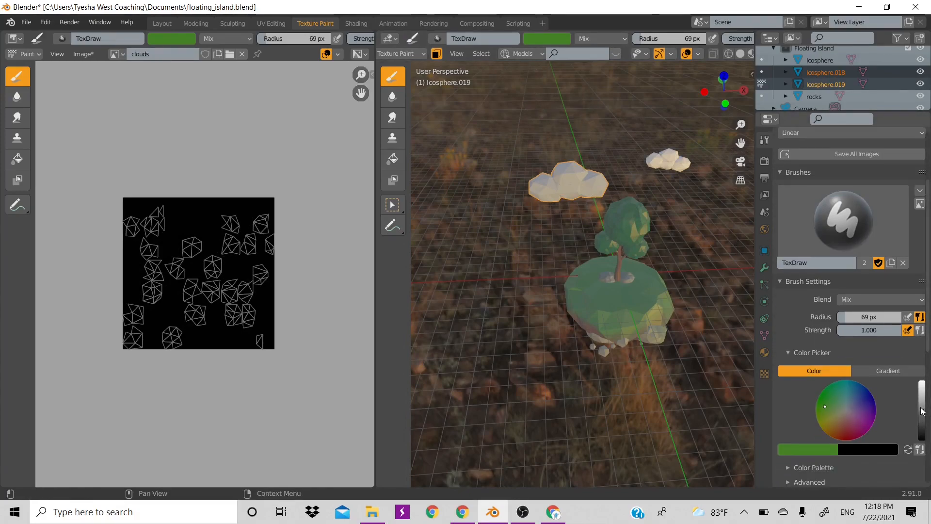
left_click_drag(922, 409, 922, 389)
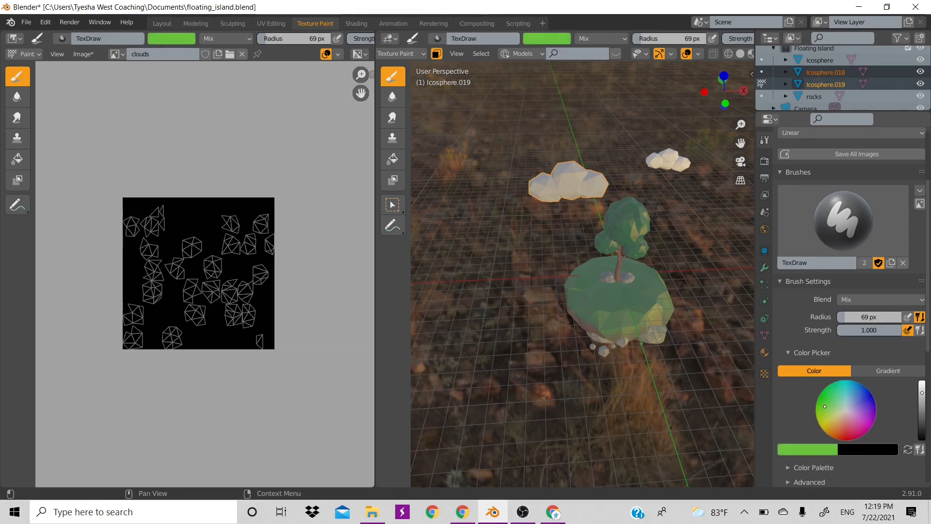
left_click_drag(845, 409, 844, 409)
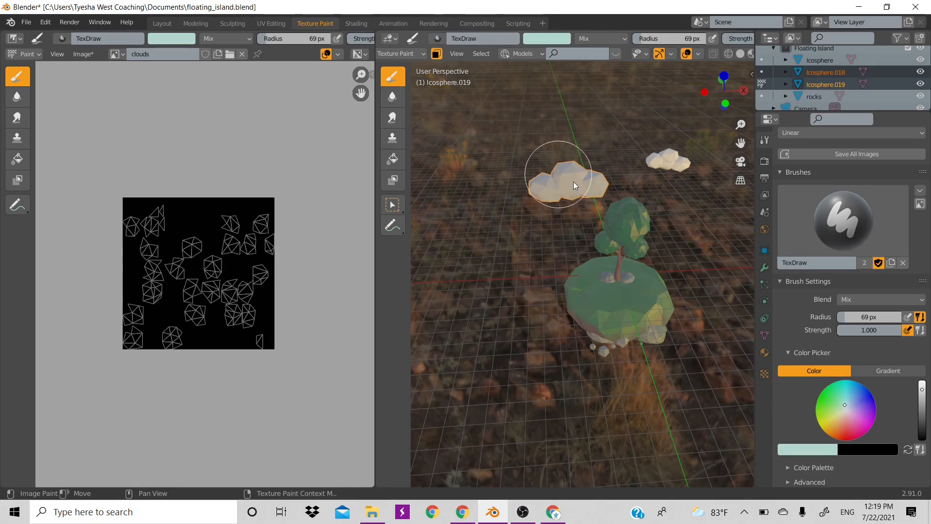
Give the smaller cloud a new material with an Image Texture base color using the clouds image, and test a stroke on the clouds.
mouse_move(724, 90)
left_mouse_down()
mouse_move(674, 113)
mouse_move(640, 97)
mouse_move(692, 88)
mouse_move(694, 78)
mouse_move(715, 97)
left_mouse_up()
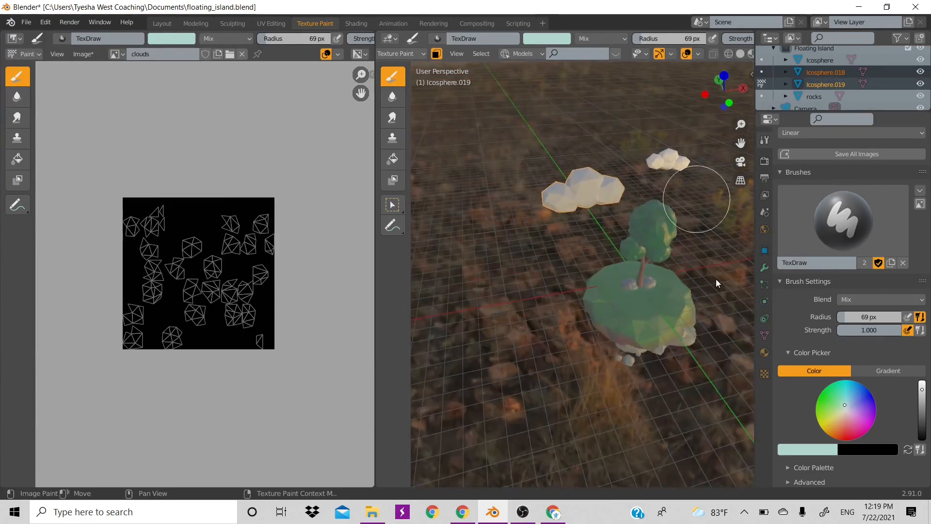
left_click(764, 352)
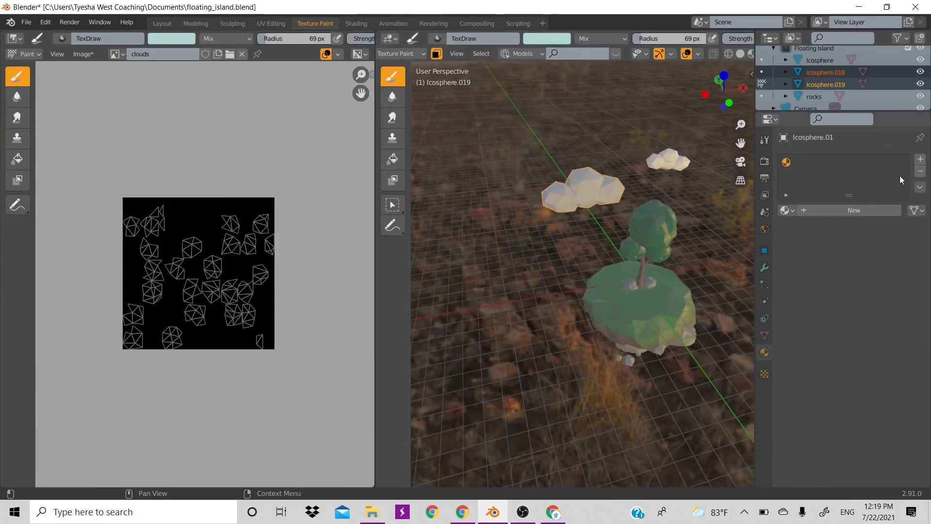
left_click(848, 210)
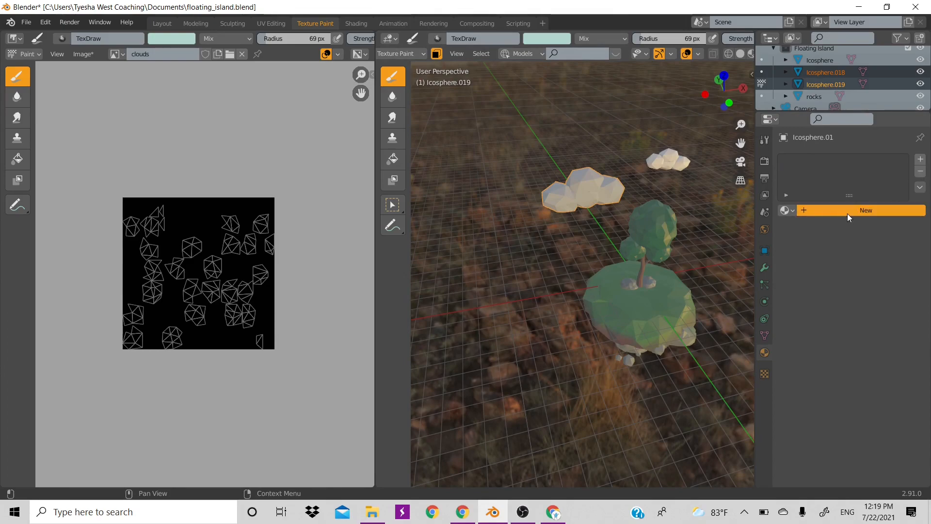
left_click(838, 334)
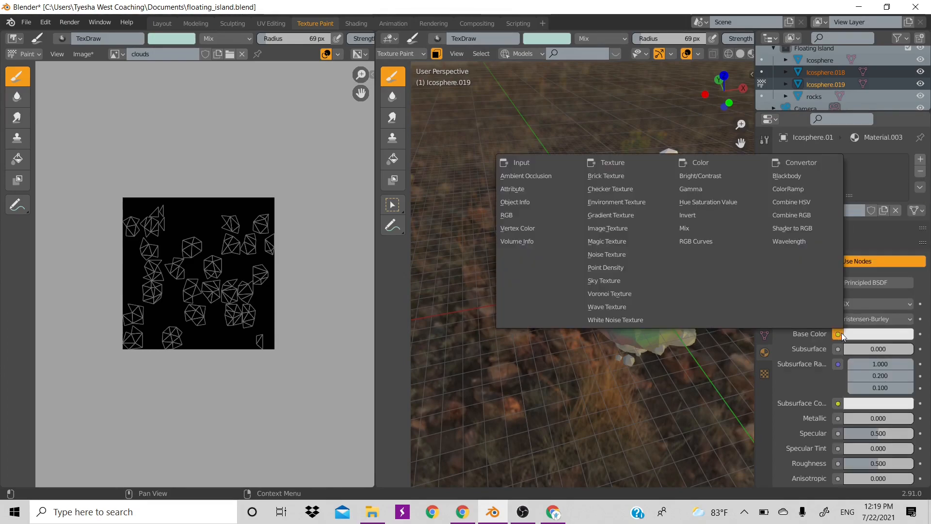
left_click(632, 229)
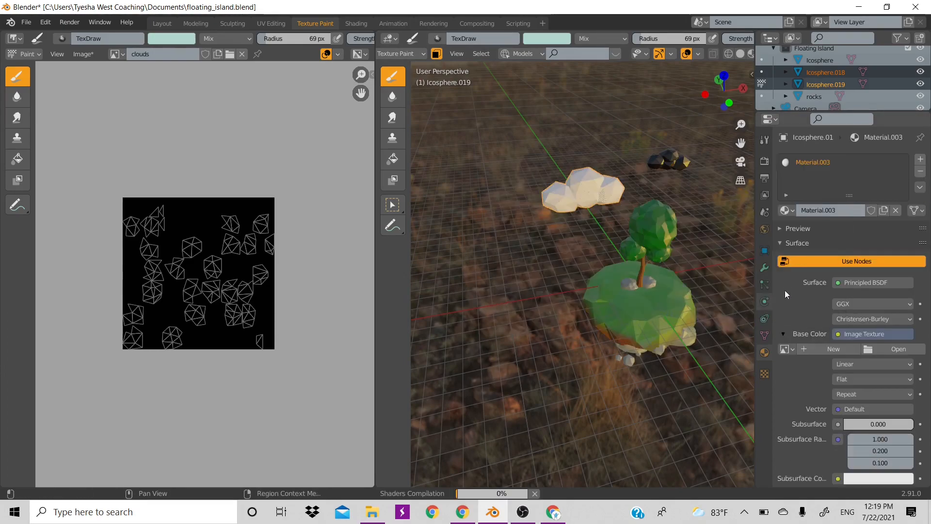
left_click(787, 350)
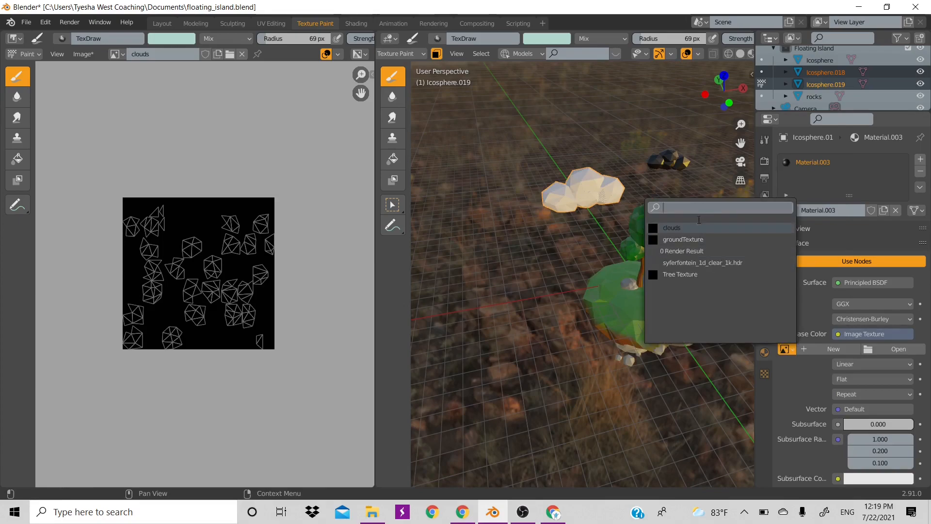
left_click(697, 228)
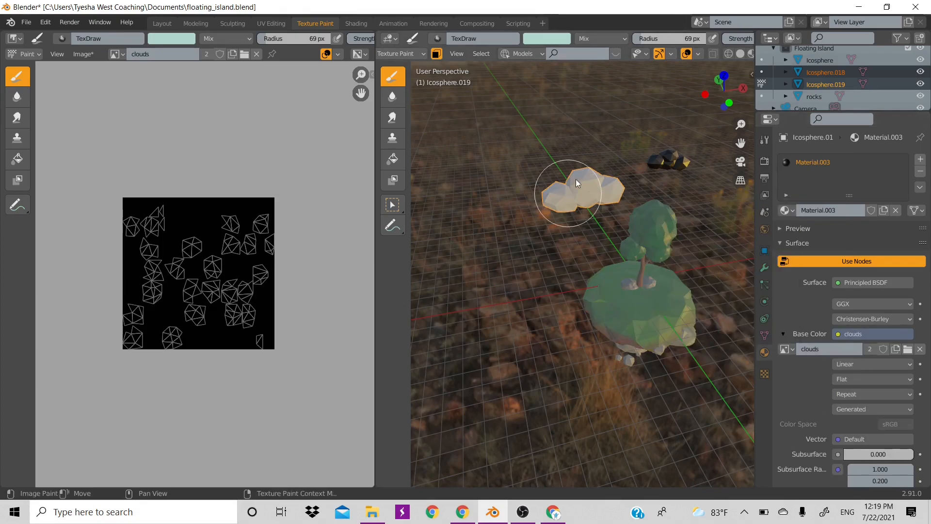
mouse_move(648, 191)
left_mouse_down()
mouse_move(668, 168)
mouse_move(683, 188)
mouse_move(583, 199)
mouse_move(615, 208)
left_mouse_up()
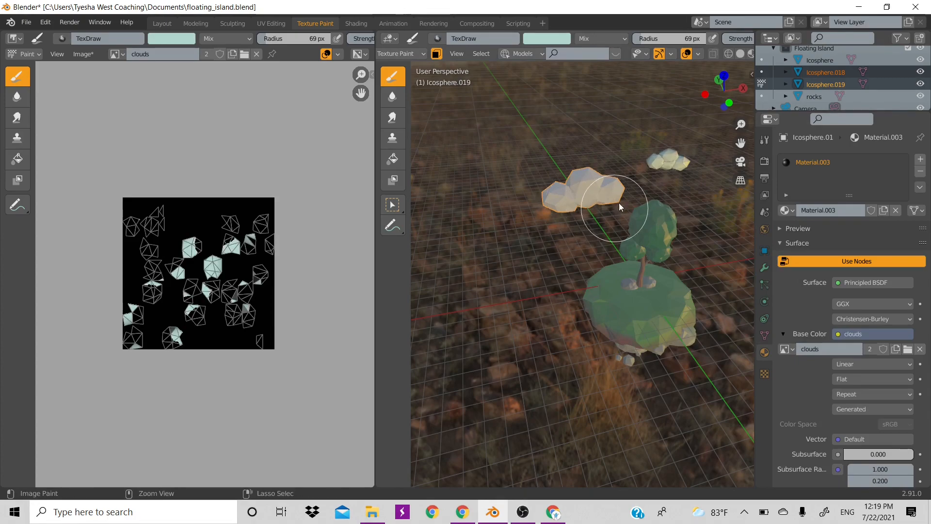
key("ctrl+z")
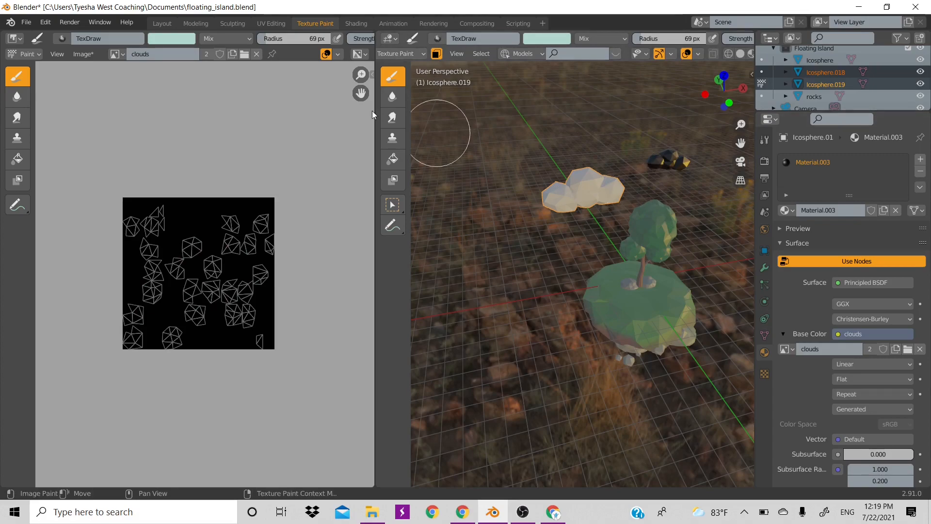
In the Layout workspace, give the larger white cloud a new material with an Image Texture base color using the clouds image.
left_click(161, 22)
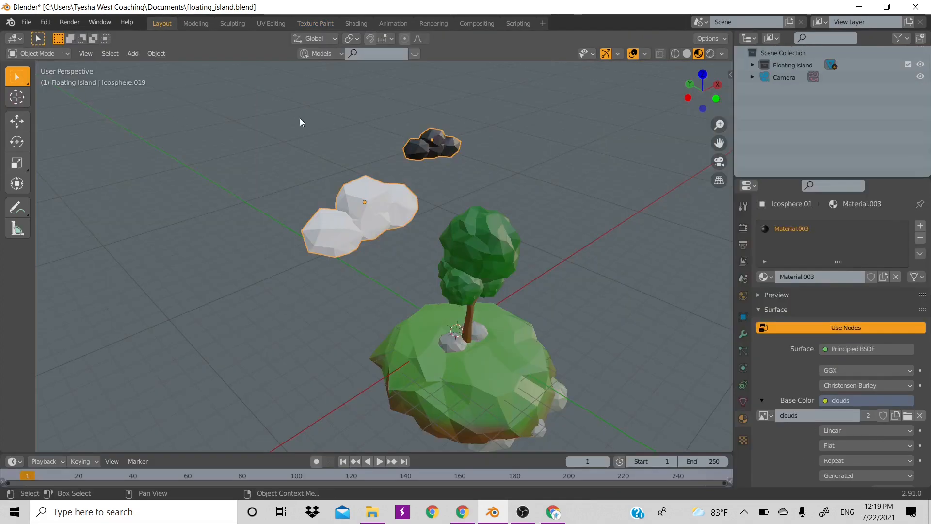
left_click(362, 219)
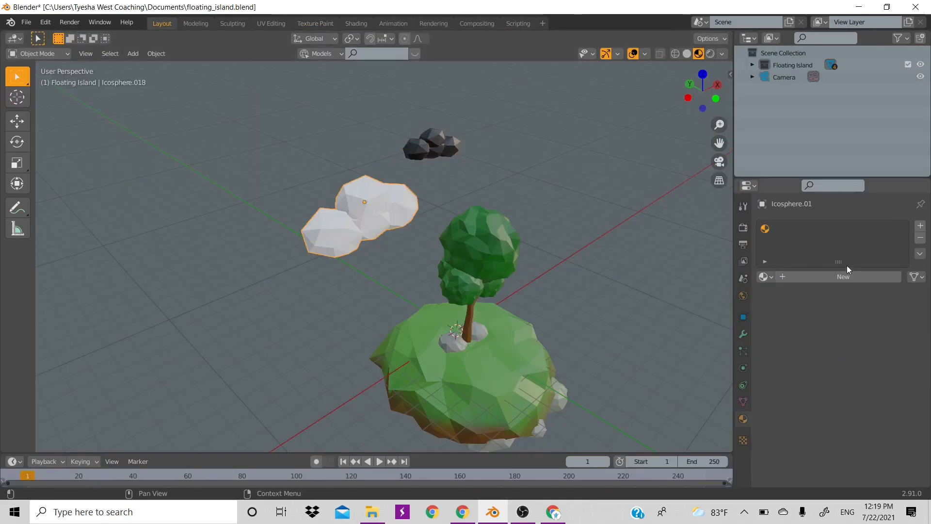
left_click(853, 277)
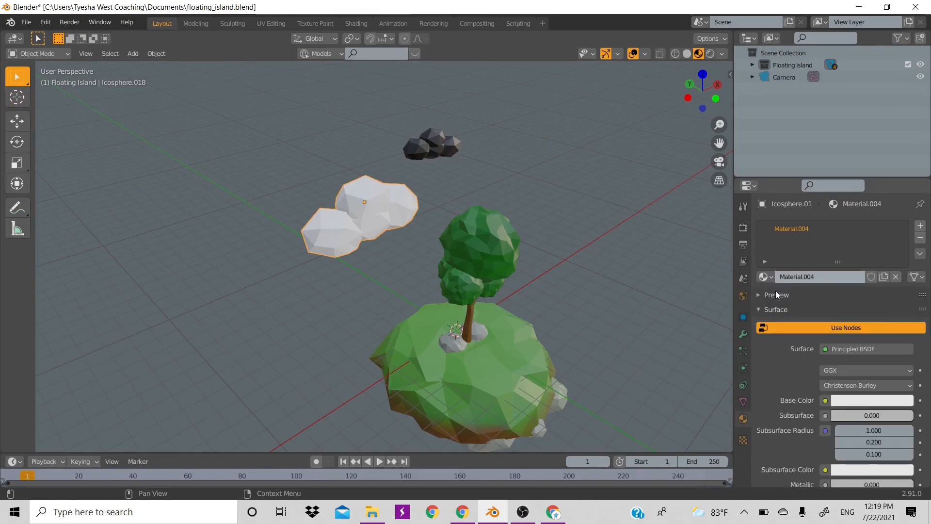
left_click(825, 400)
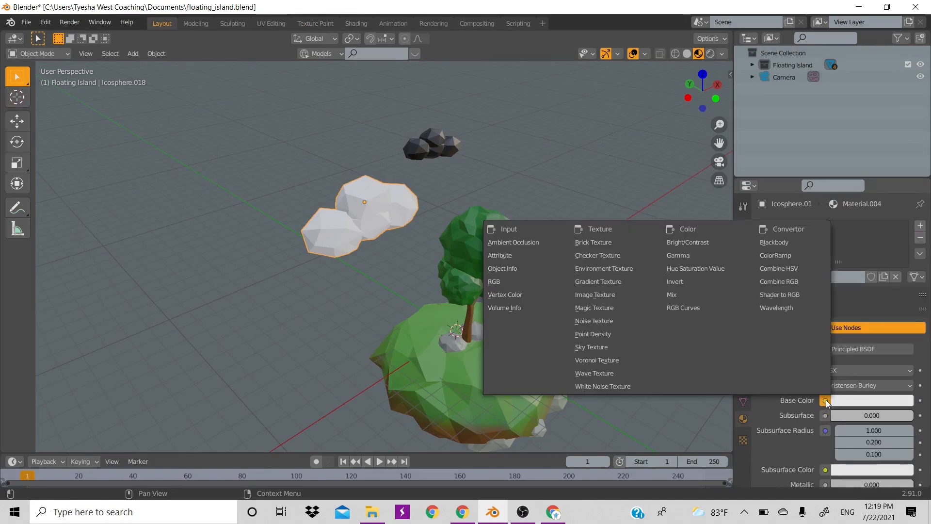
left_click(593, 294)
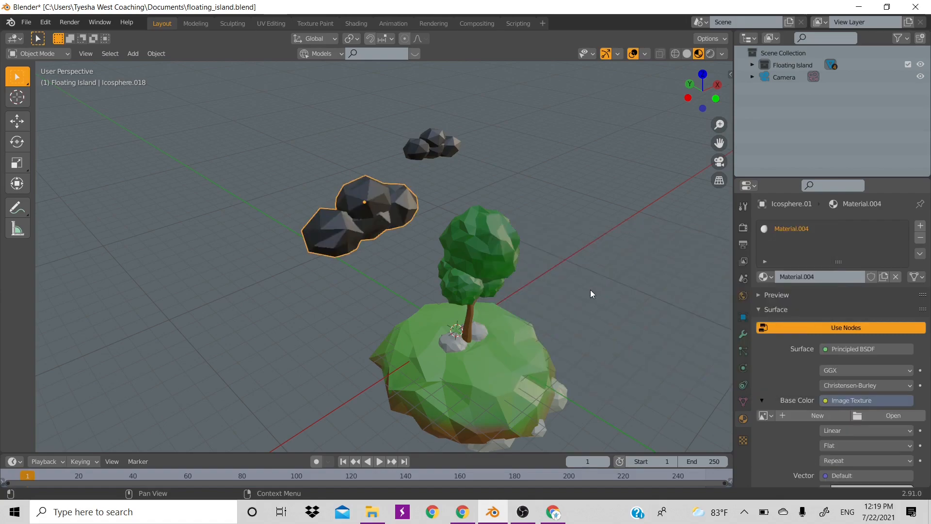
left_click(766, 416)
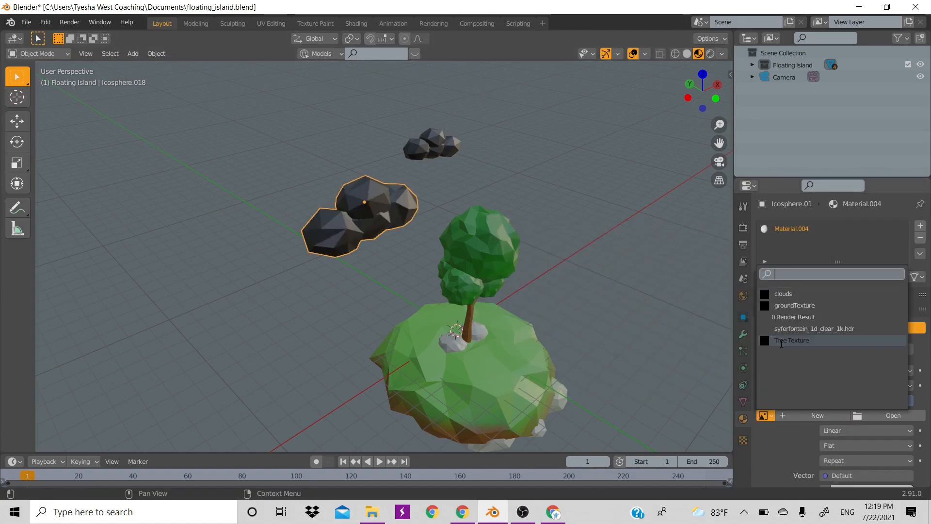
left_click(791, 295)
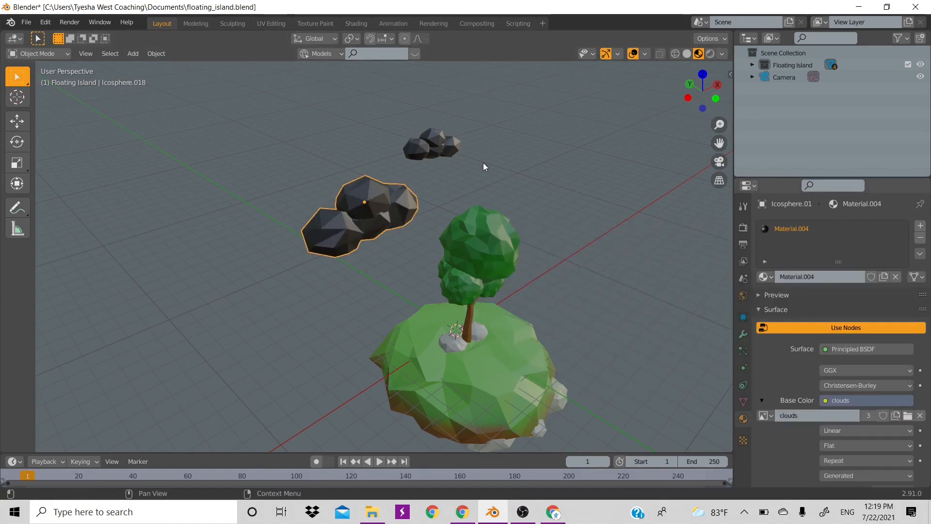
Return to the Texture Paint workspace and paint the larger cloud pale teal from all sides, including its underside.
left_click(317, 23)
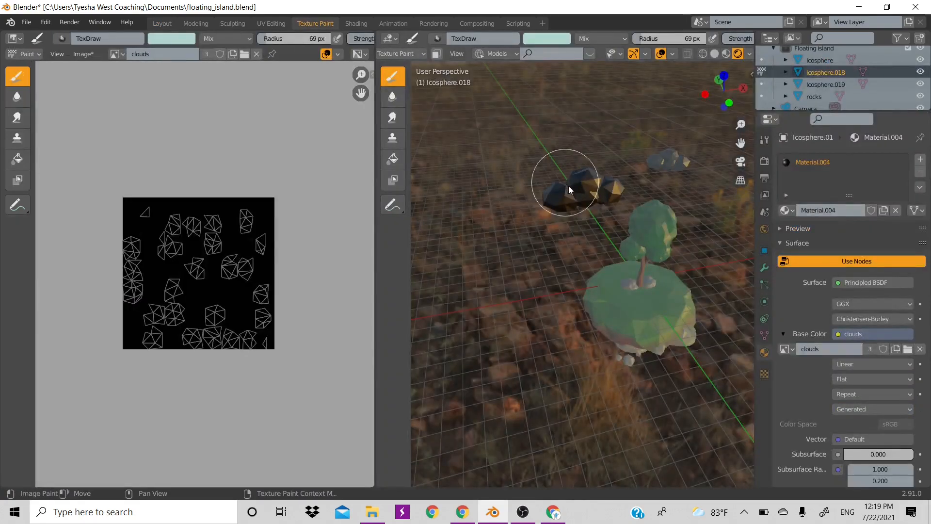
mouse_move(595, 185)
left_mouse_down()
mouse_move(615, 193)
mouse_move(534, 181)
left_mouse_up()
left_click_drag(704, 89, 646, 166)
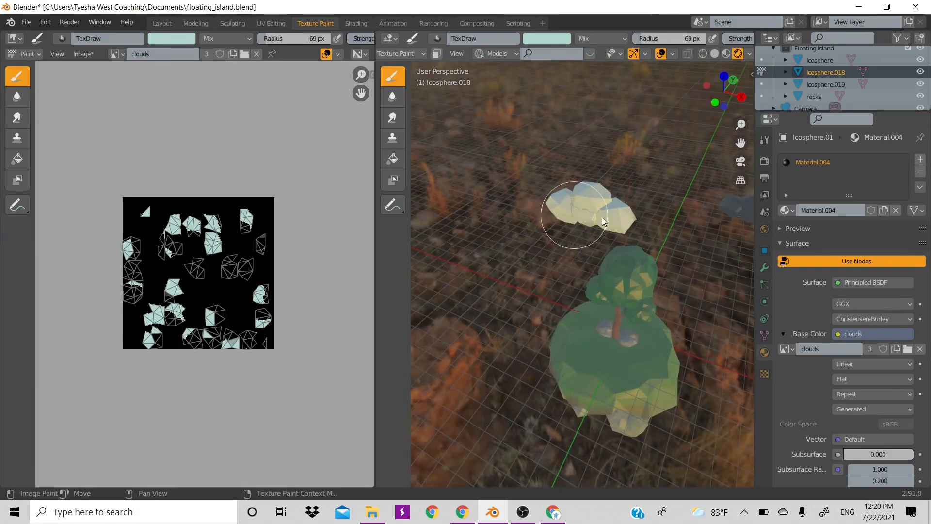
left_click_drag(714, 92, 672, 142)
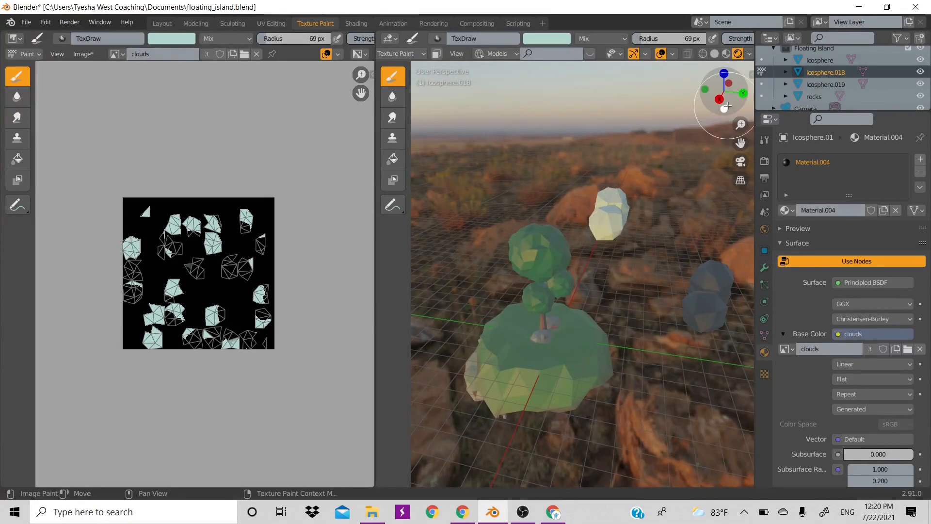
left_click_drag(723, 97, 729, 109)
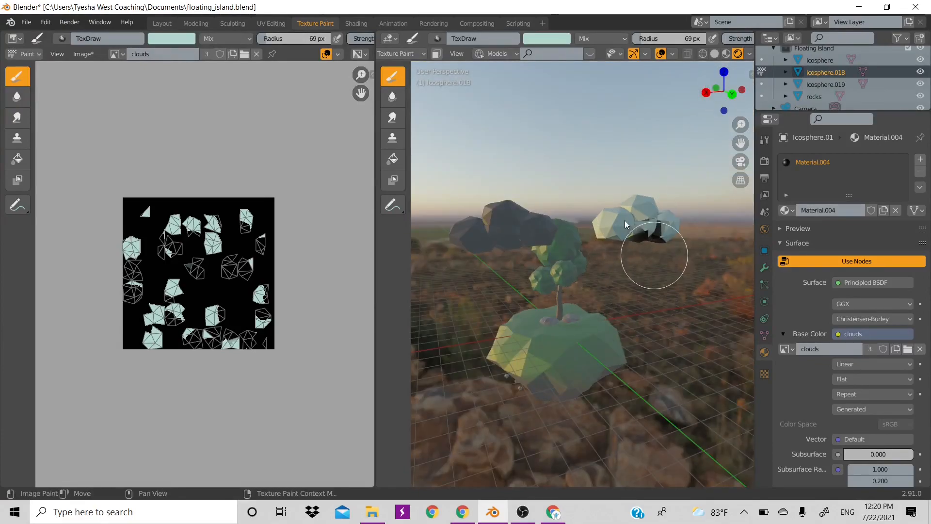
mouse_move(630, 215)
left_mouse_down()
mouse_move(656, 236)
mouse_move(619, 229)
mouse_move(649, 250)
mouse_move(653, 235)
left_mouse_up()
mouse_move(724, 73)
left_mouse_down()
mouse_move(718, 97)
mouse_move(644, 171)
left_mouse_up()
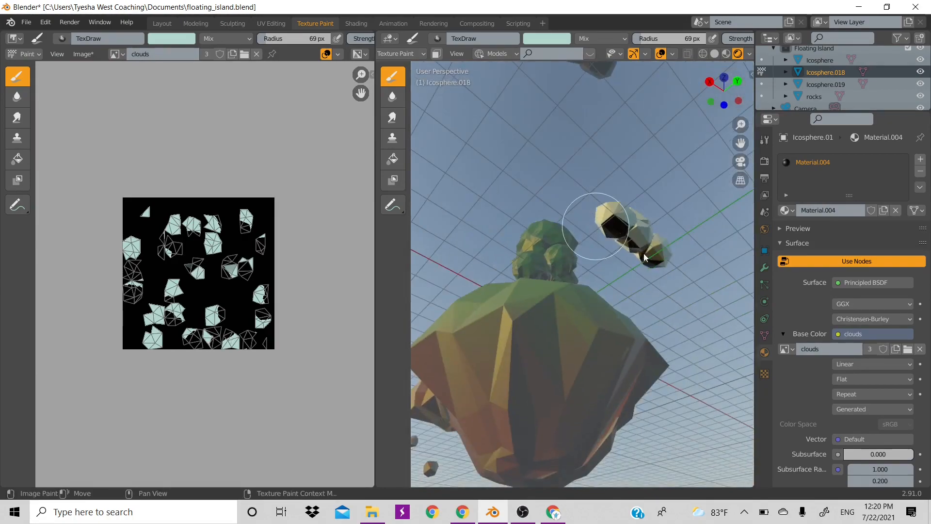
left_click_drag(689, 252, 619, 222)
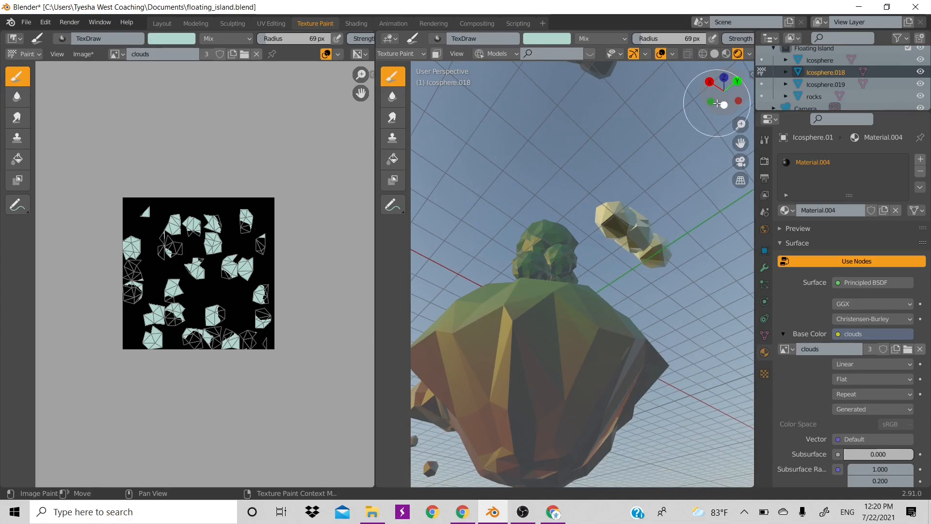
mouse_move(723, 92)
left_mouse_down()
mouse_move(713, 73)
mouse_move(723, 105)
left_mouse_up()
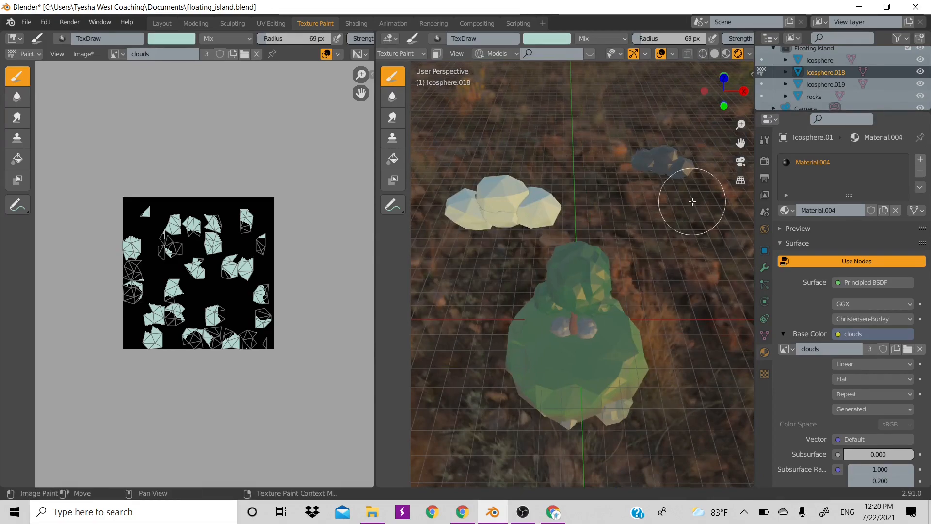
Select the smaller cloud in the Layout workspace and paint its first visible faces pale teal in Texture Paint.
key("Tab")
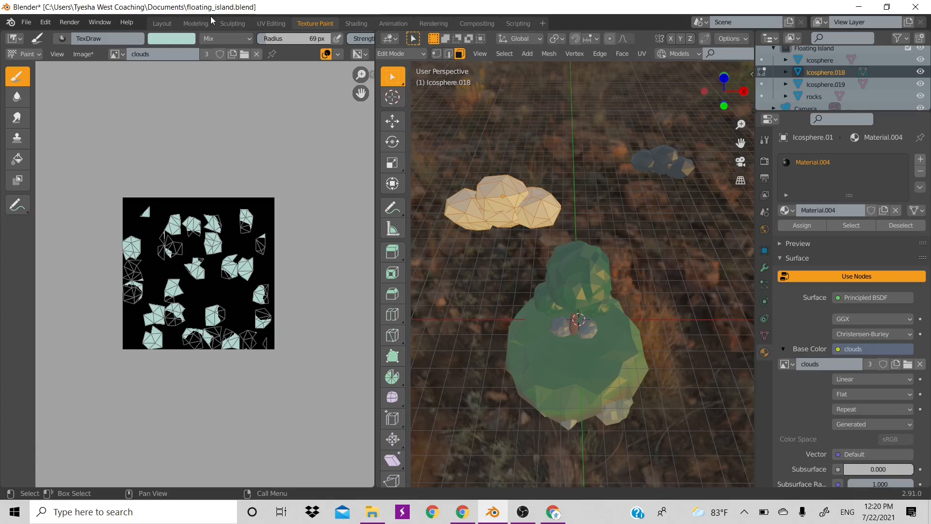
left_click(162, 23)
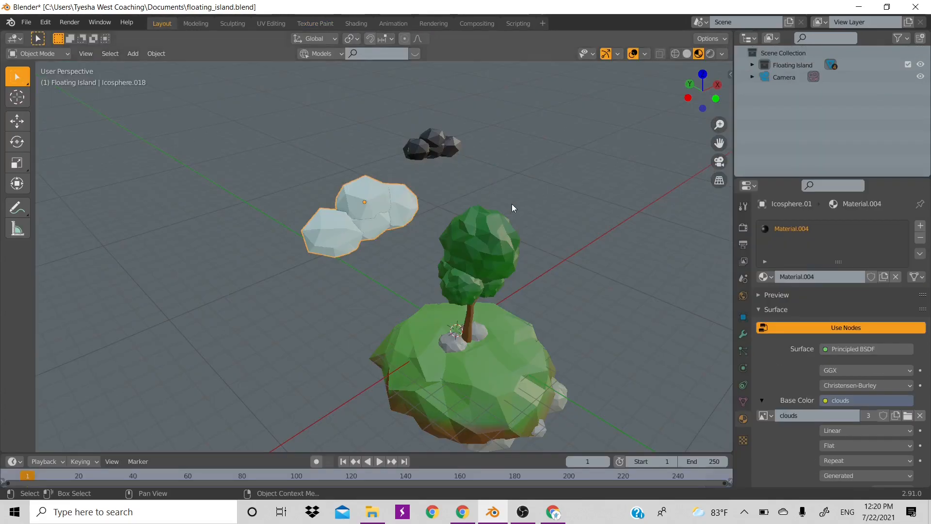
left_click(433, 129)
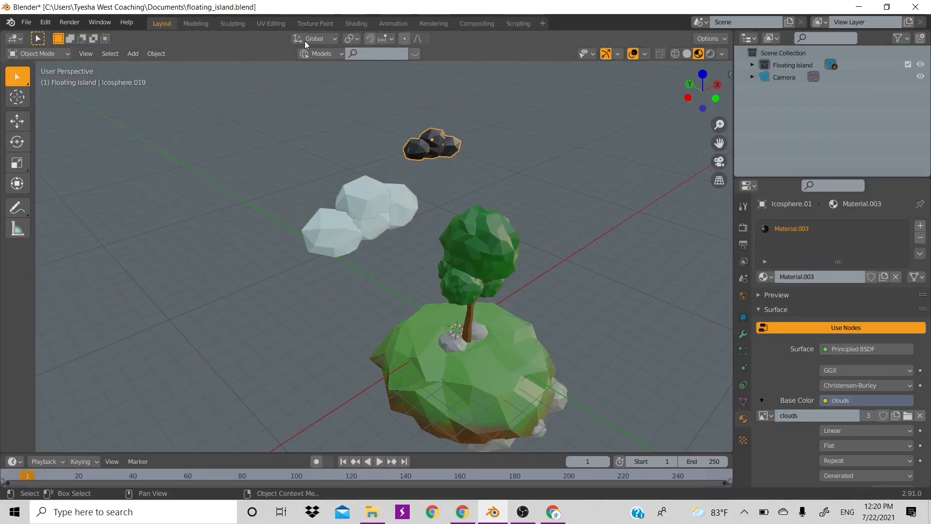
left_click(335, 24)
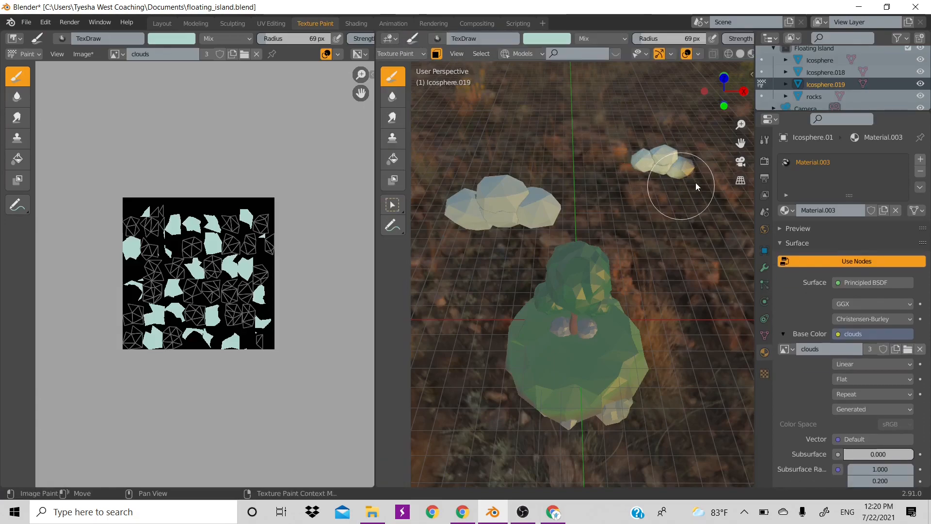
mouse_move(723, 91)
left_mouse_down()
mouse_move(625, 80)
mouse_move(619, 63)
left_mouse_up()
mouse_move(657, 162)
left_mouse_down()
mouse_move(668, 182)
mouse_move(677, 161)
left_mouse_up()
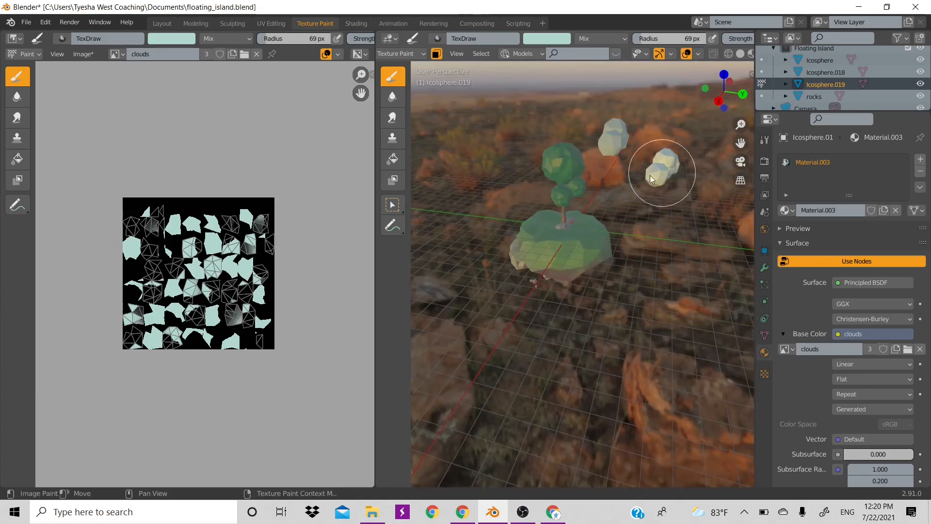
Paint the remaining faces of the smaller cloud pale teal from all around, including its underside and ends.
left_click(765, 250)
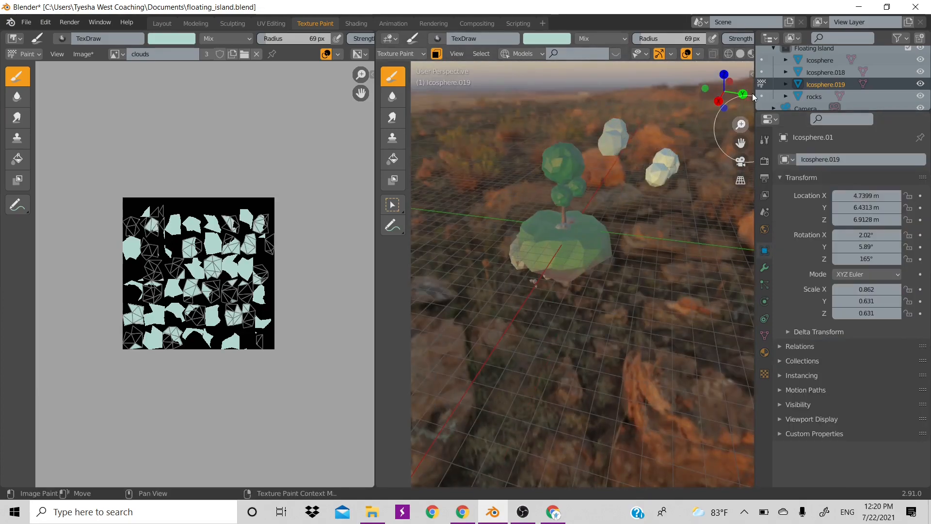
left_click_drag(731, 78, 680, 74)
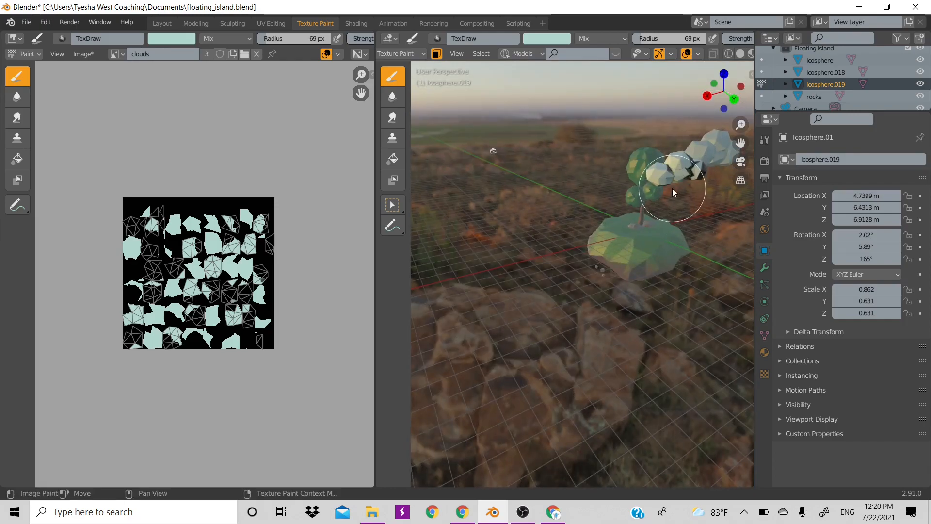
mouse_move(673, 188)
left_mouse_down()
mouse_move(662, 192)
mouse_move(678, 156)
mouse_move(677, 174)
left_mouse_up()
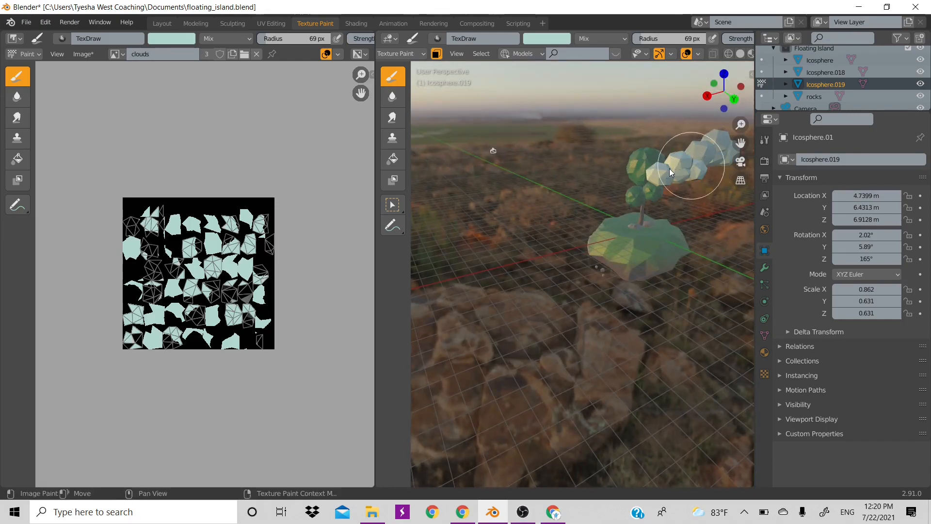
left_click_drag(723, 97, 714, 57)
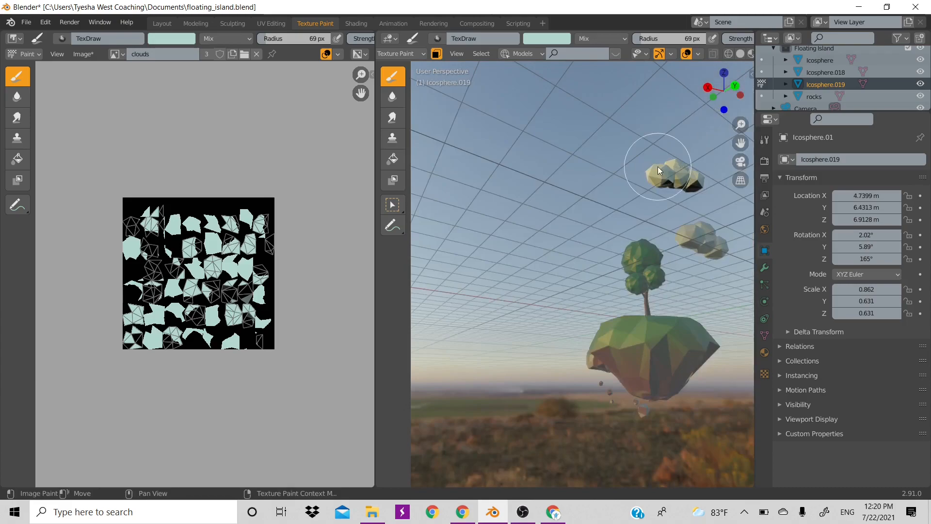
mouse_move(673, 174)
left_mouse_down()
mouse_move(700, 194)
mouse_move(661, 173)
left_mouse_up()
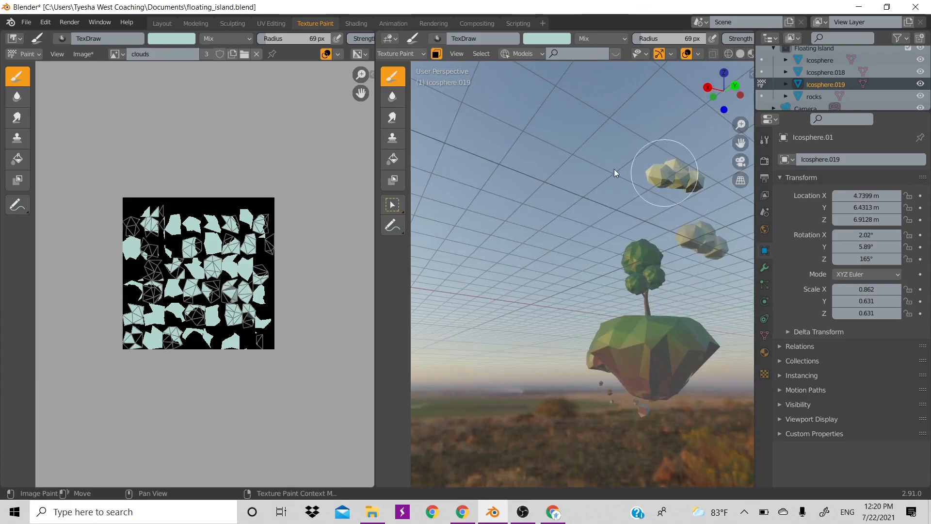
left_click_drag(706, 107, 650, 188)
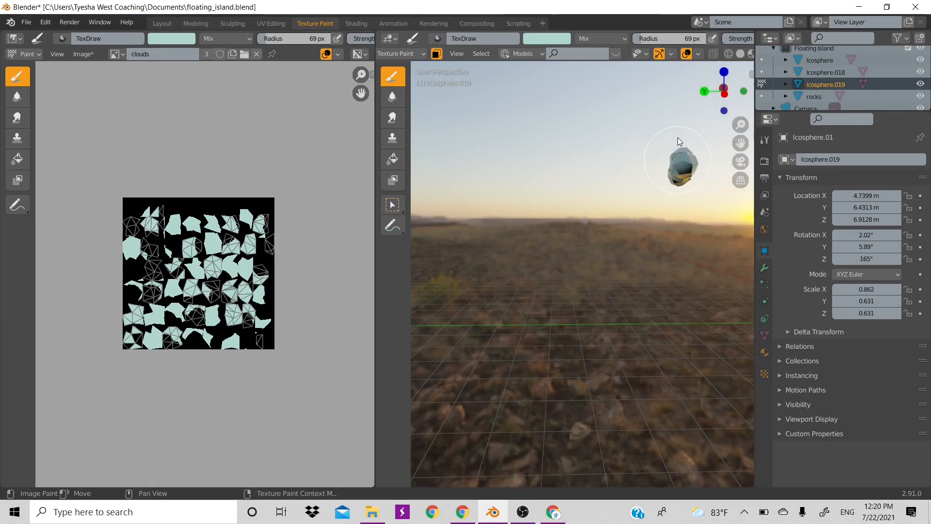
left_click_drag(677, 137, 715, 200)
mouse_move(722, 95)
left_mouse_down()
mouse_move(713, 93)
mouse_move(704, 130)
mouse_move(803, 150)
left_mouse_up()
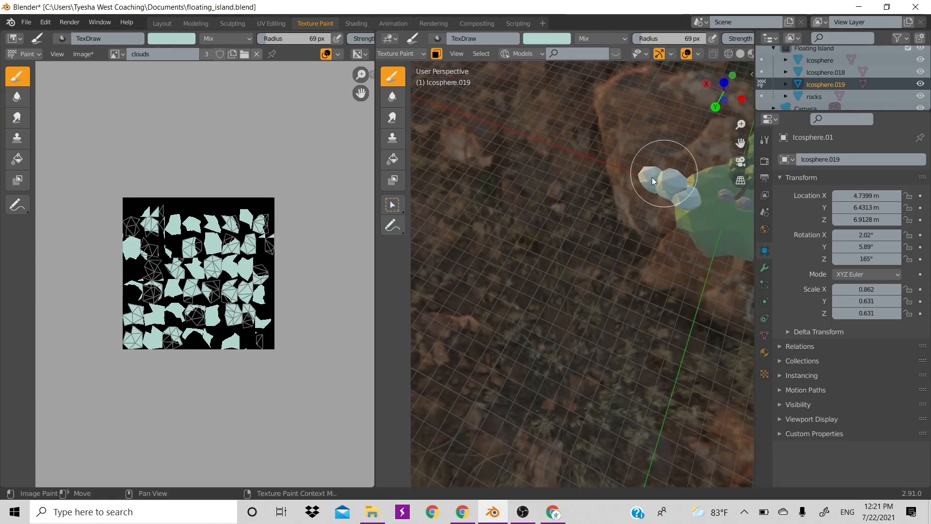
Return to the Layout workspace and show the floating island through the camera with Rendered viewport shading.
left_click(162, 23)
left_click_drag(695, 96, 673, 54)
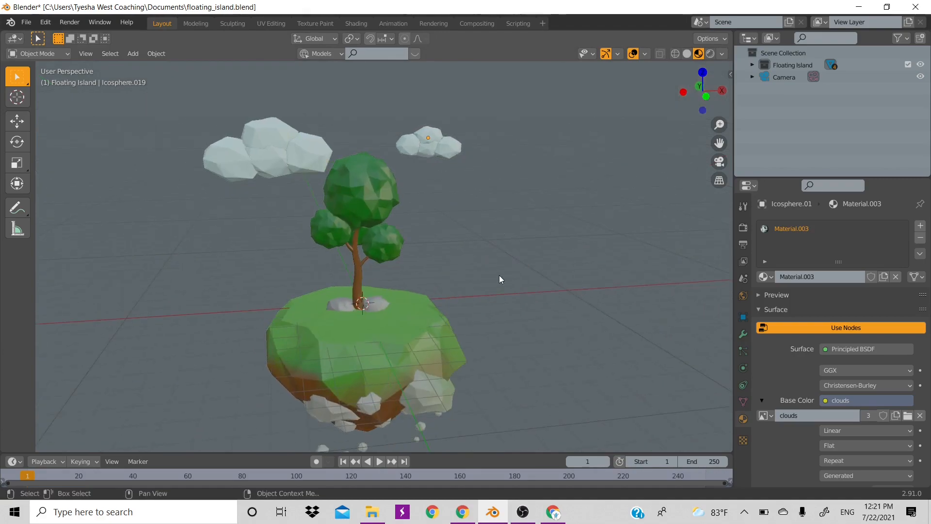
scroll(515, 270, "down", 8)
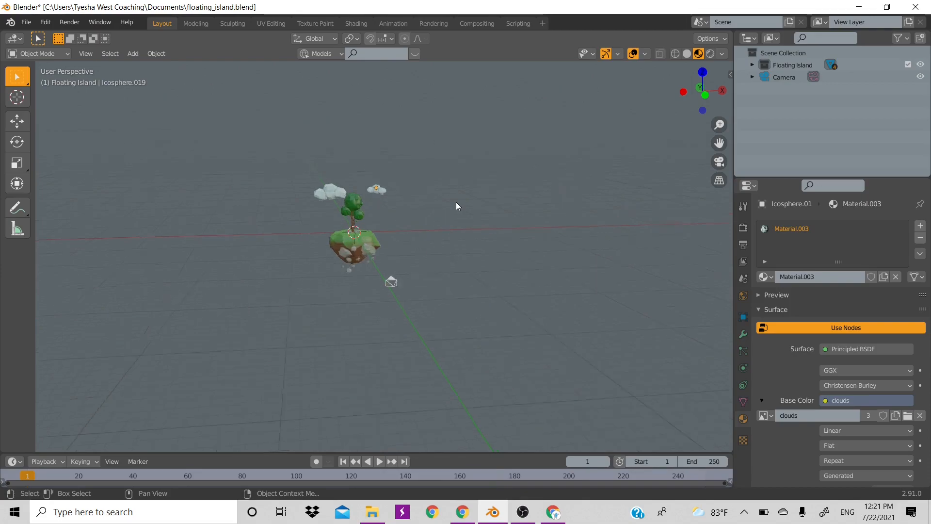
key("KP_0")
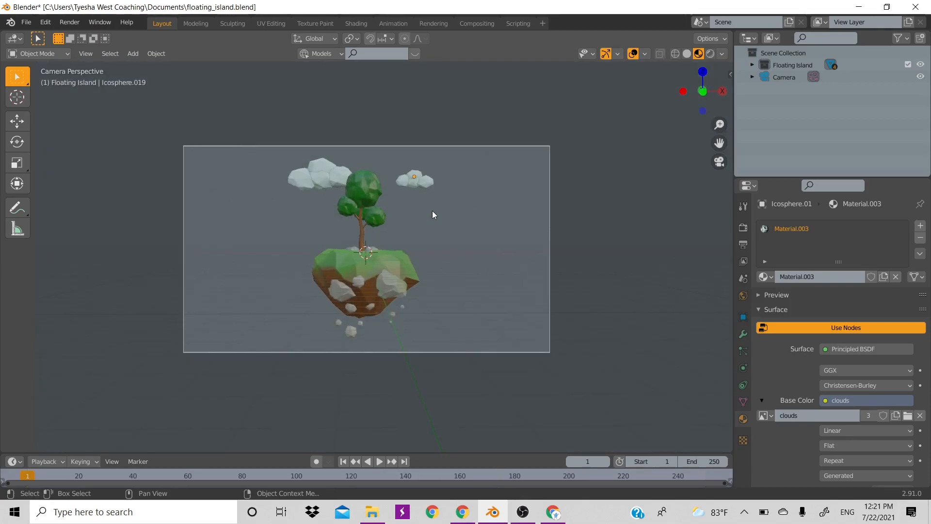
left_click(711, 54)
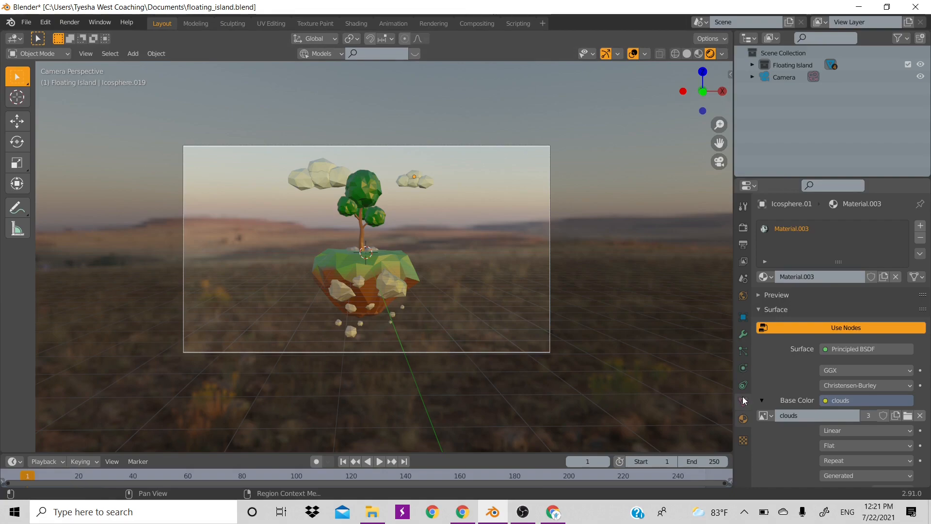
Make the scene's background transparent in the Eevee render's Film settings.
left_click(744, 296)
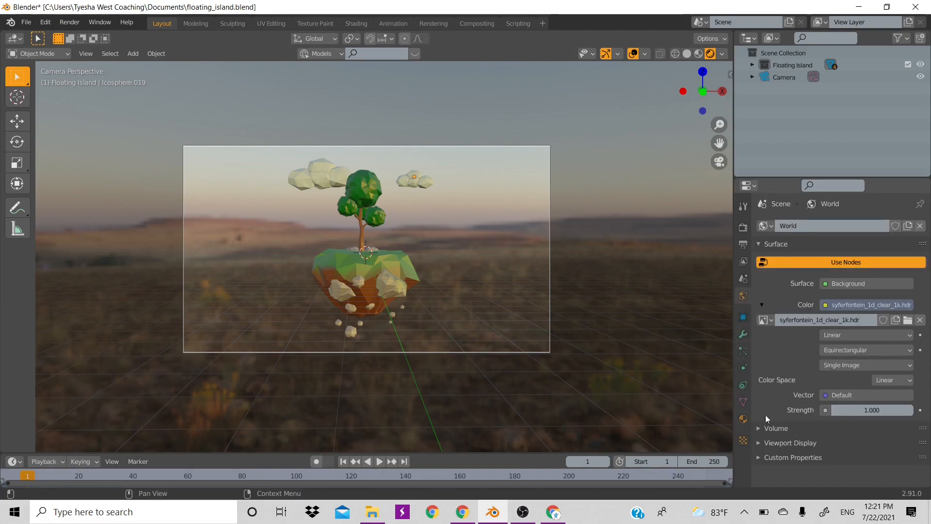
left_click(742, 227)
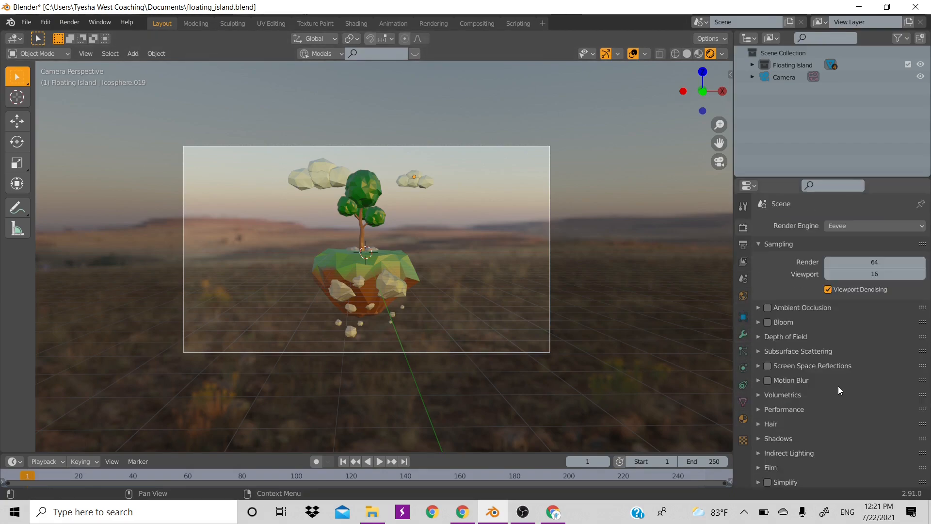
left_click(770, 468)
scroll(830, 478, "down", 5)
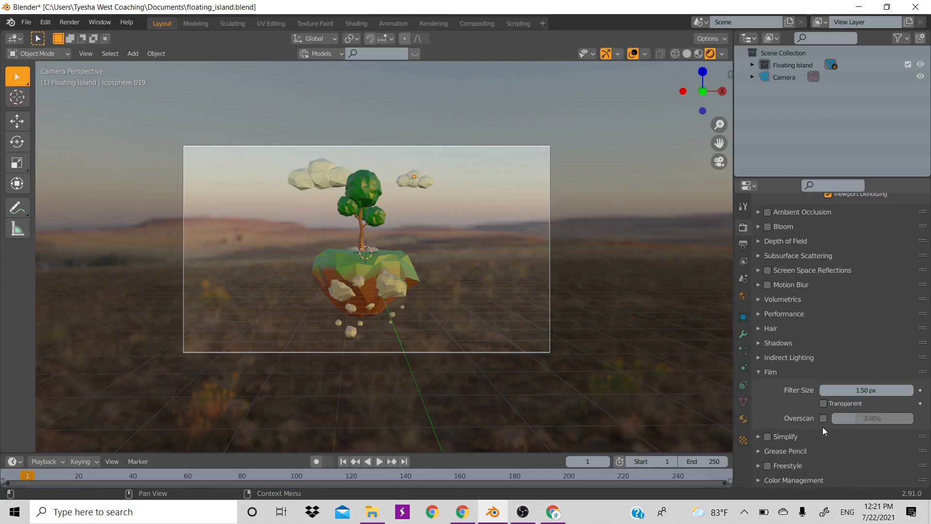
left_click(823, 403)
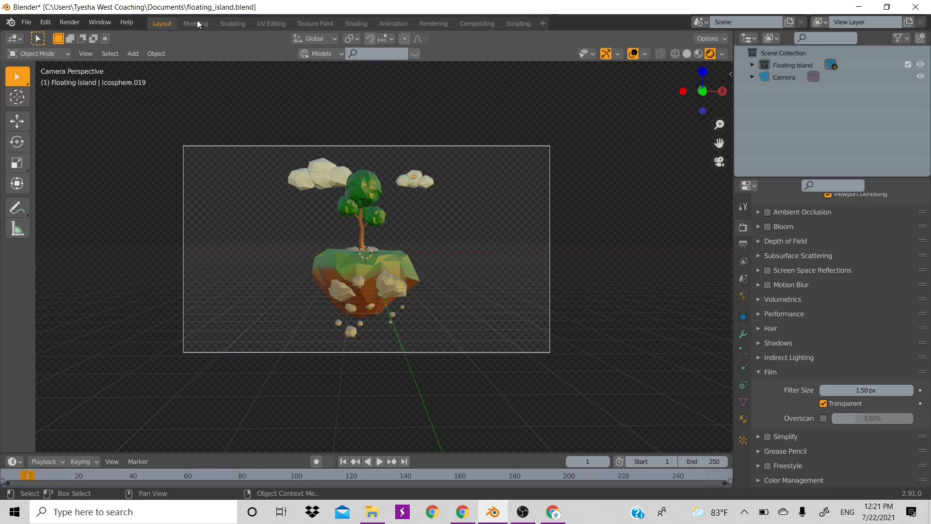
Save the floating_island.blend file and render the camera view as a still image.
key("ctrl+s")
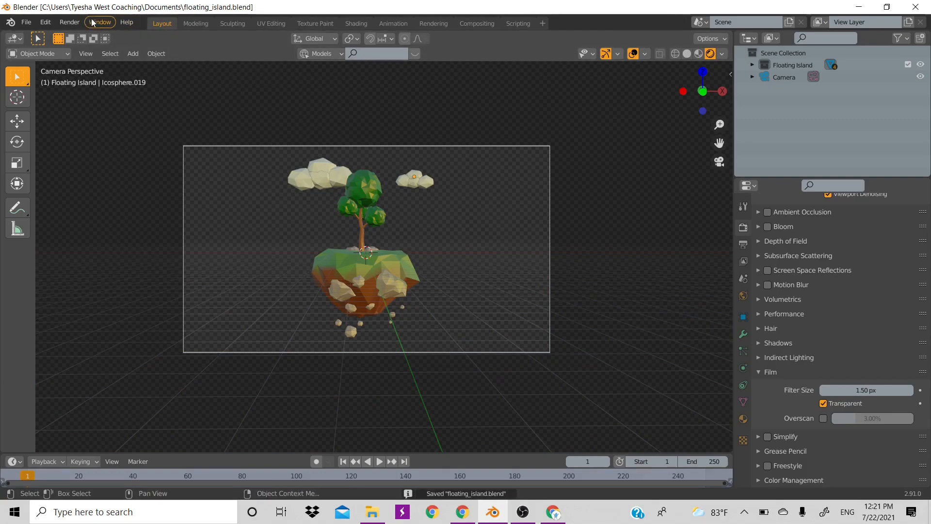
left_click(70, 22)
left_click(92, 36)
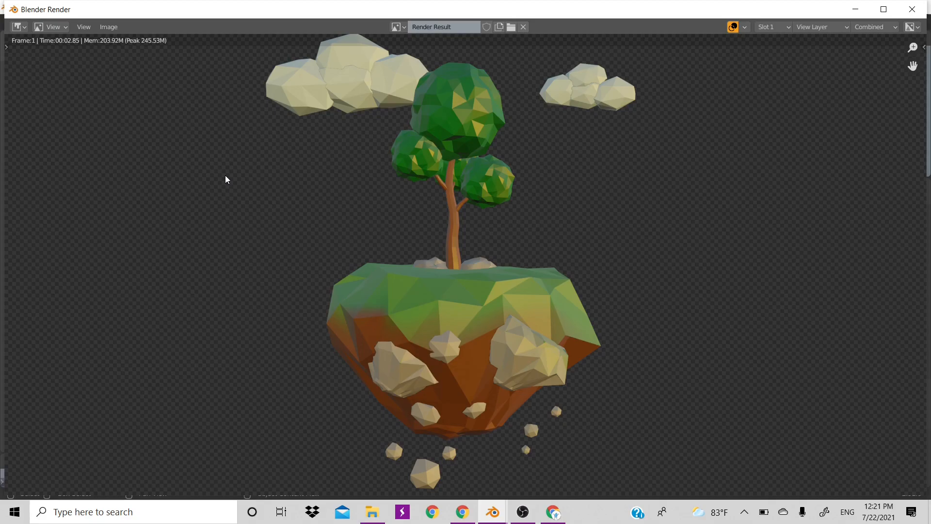
Save the rendered image as a PNG named treeIsland in the Documents folder.
left_click(109, 26)
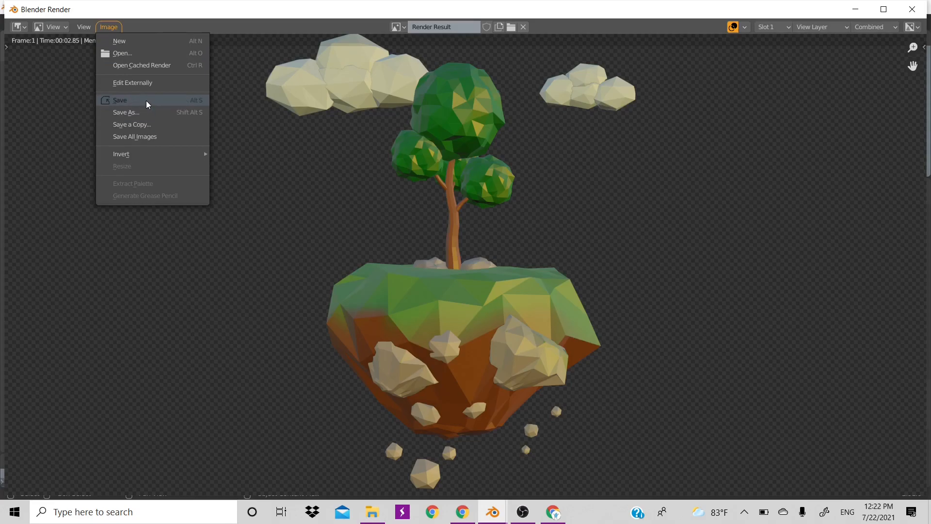
left_click(146, 101)
left_click(392, 445)
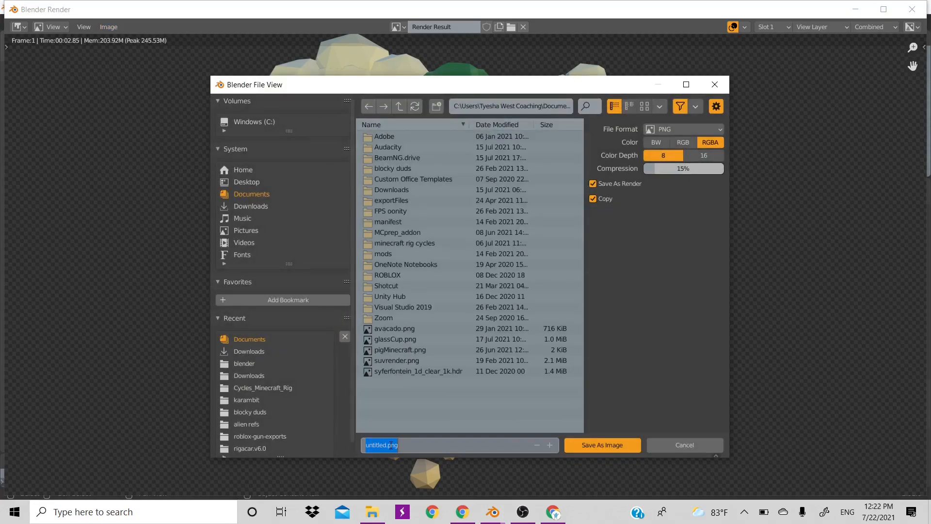
type("treeIsland")
key("Return")
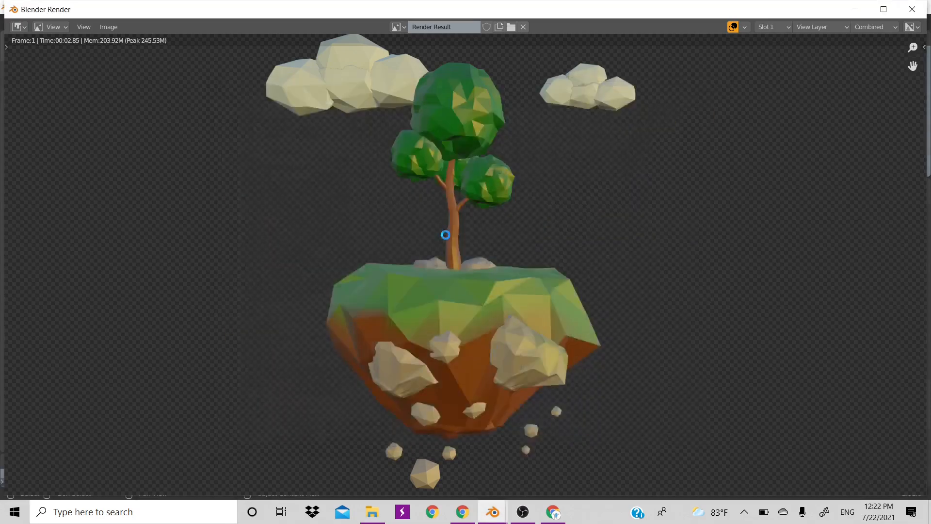